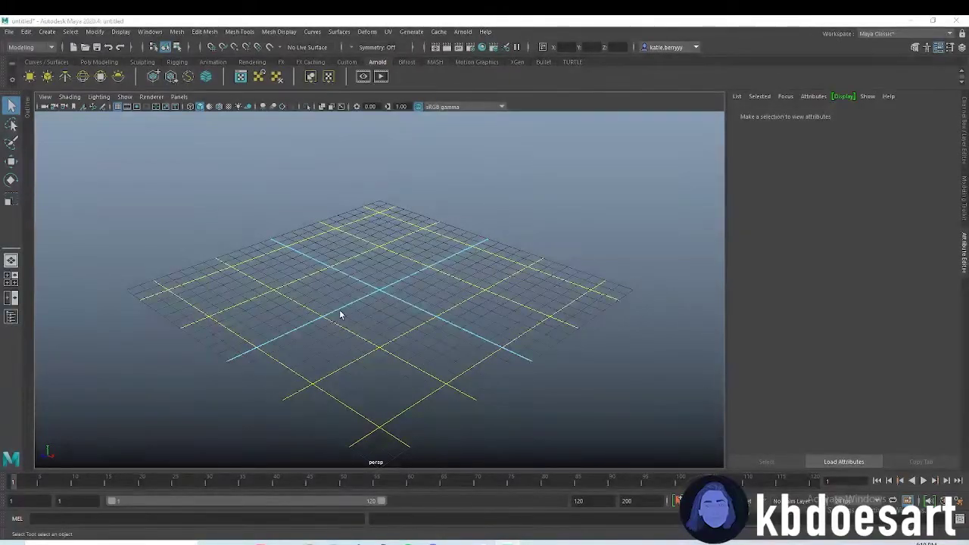
Create a polygon cone, raise it above the grid centre and turn on its smooth preview.
left_click_drag(340, 312, 546, 362, "alt")
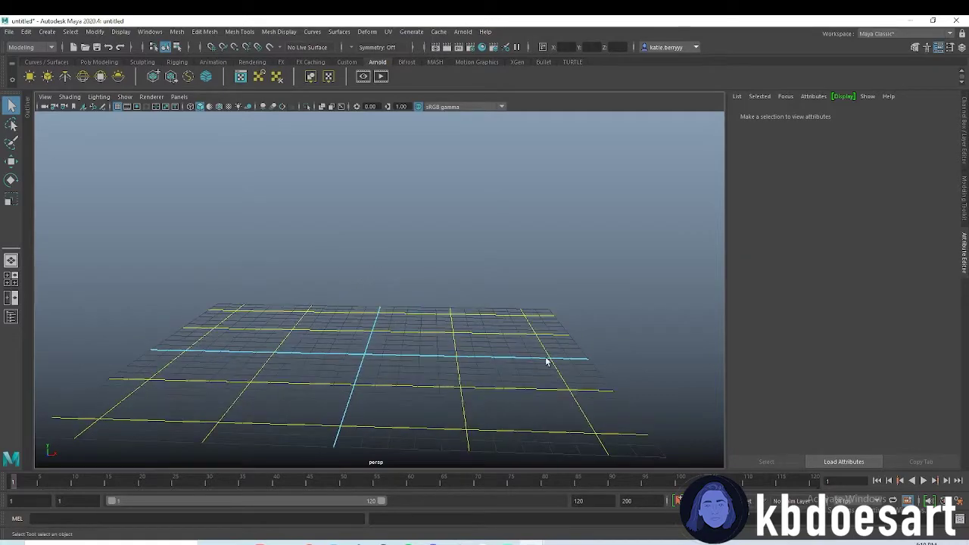
left_click(112, 62)
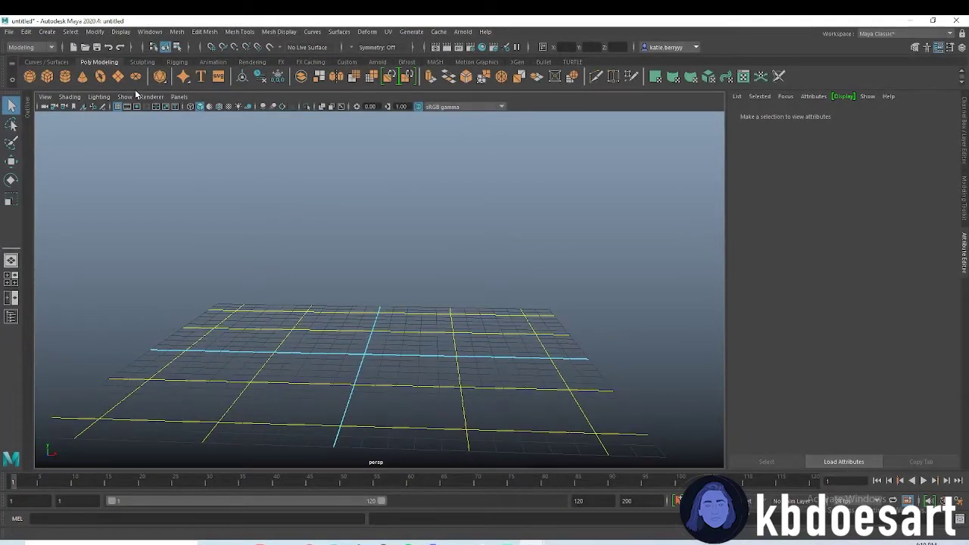
left_click(85, 80)
right_click_drag(315, 329, 351, 337, "alt")
middle_click_drag(351, 337, 402, 300, "alt")
key("w")
left_click_drag(421, 285, 378, 263)
key("3")
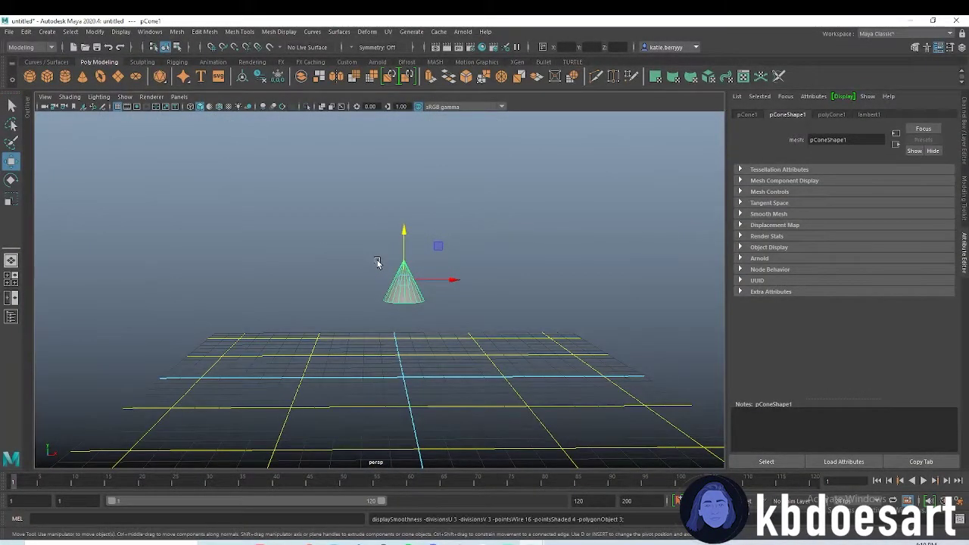
Enlarge the cone and widen it relative to its height.
right_click_drag(413, 292, 516, 284, "alt")
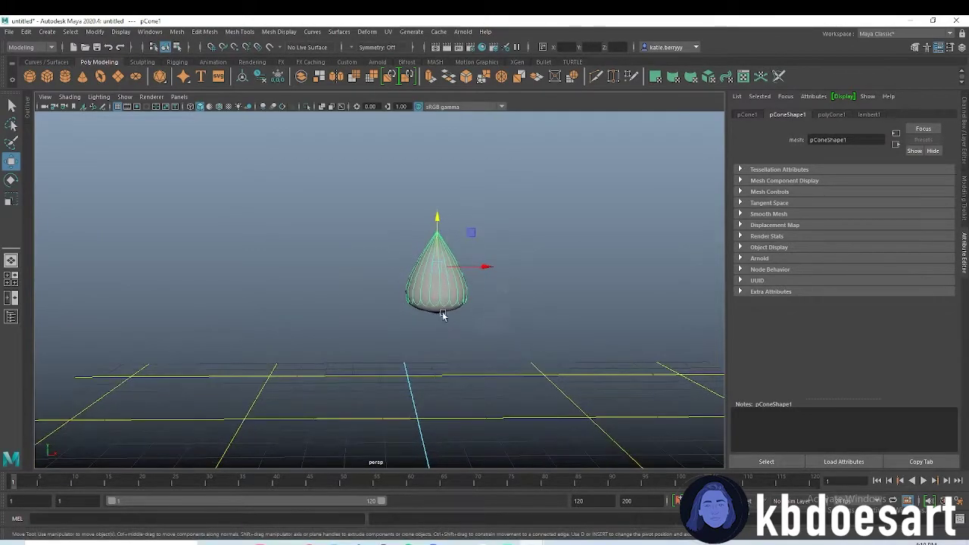
left_click_drag(487, 336, 480, 335, "alt")
key("r")
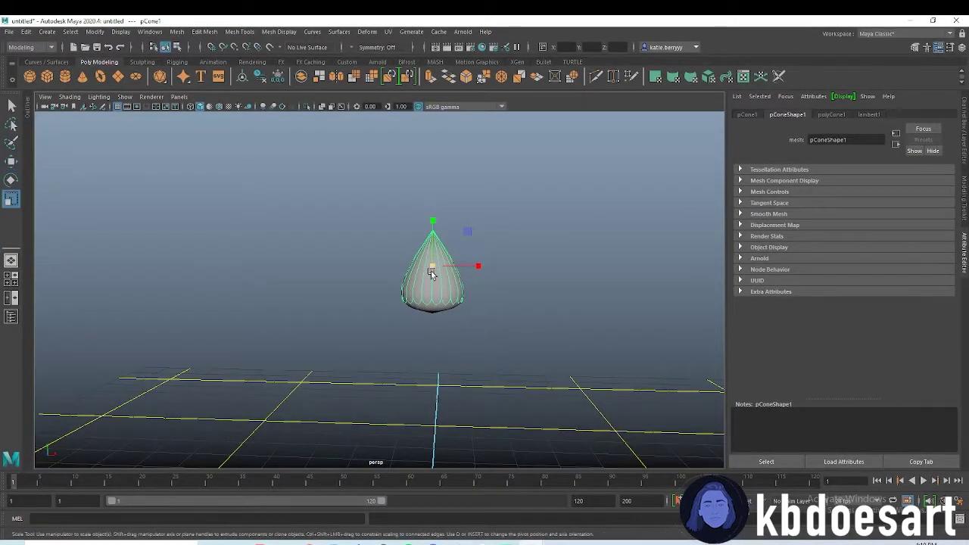
left_click_drag(433, 265, 496, 243)
right_click_drag(493, 254, 468, 270, "alt")
left_click_drag(467, 271, 496, 269)
Bevel the edges around the cone's base with 2 segments and a fraction of about 0.24.
left_click_drag(498, 350, 439, 314, "alt")
right_click_drag(445, 263, 445, 230)
left_click(460, 305)
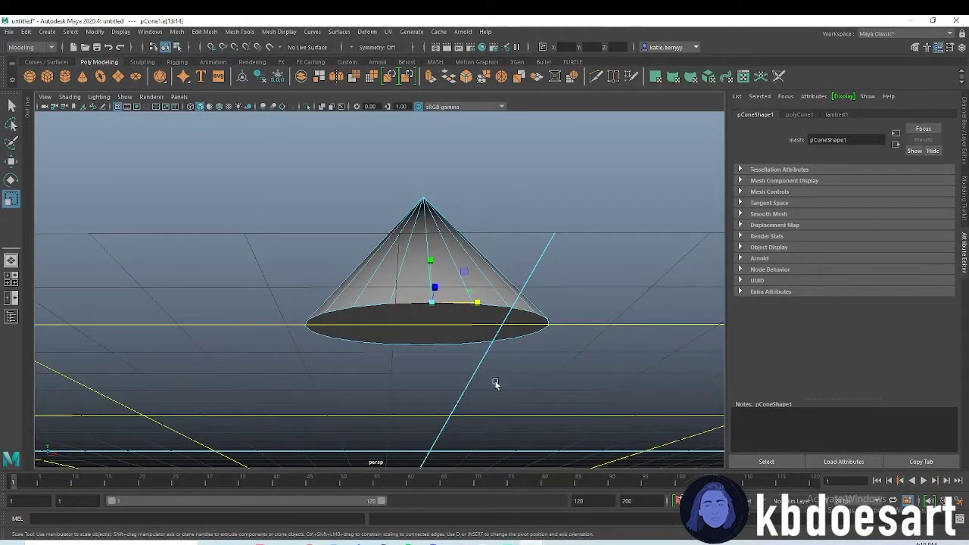
left_click_drag(493, 380, 541, 402, "alt")
left_click_drag(638, 429, 143, 277)
left_click_drag(383, 372, 407, 306, "alt")
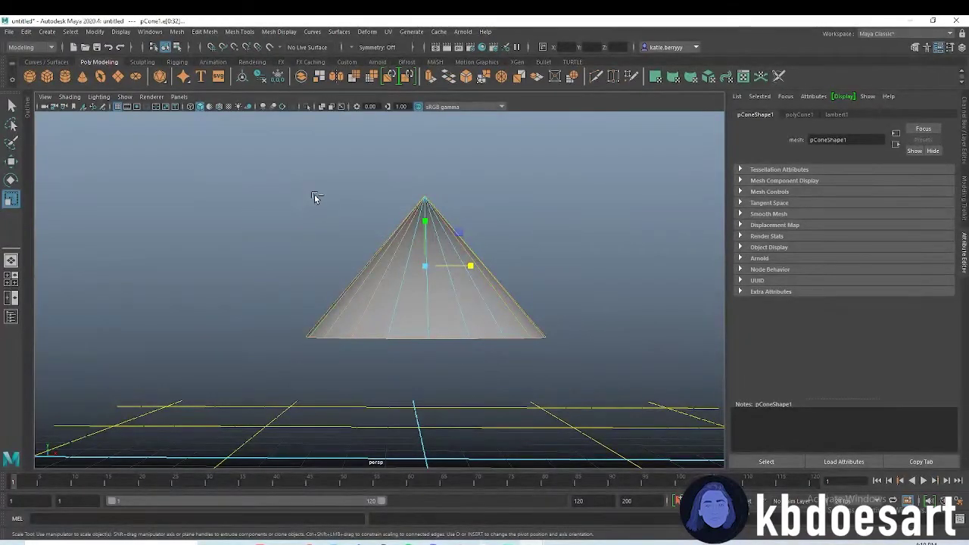
left_click_drag(426, 254, 579, 322, "alt")
key("ctrl+b")
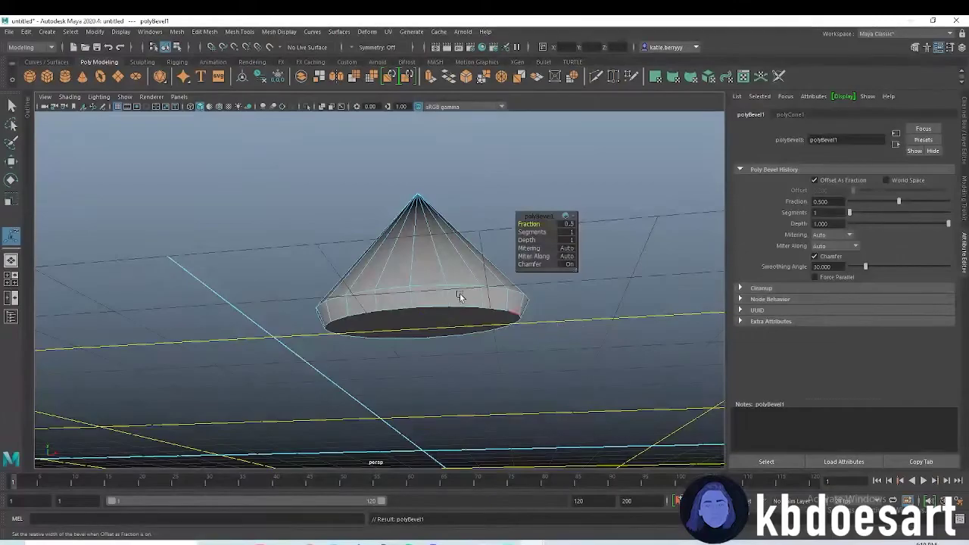
left_click_drag(412, 249, 546, 218, "alt")
key("3")
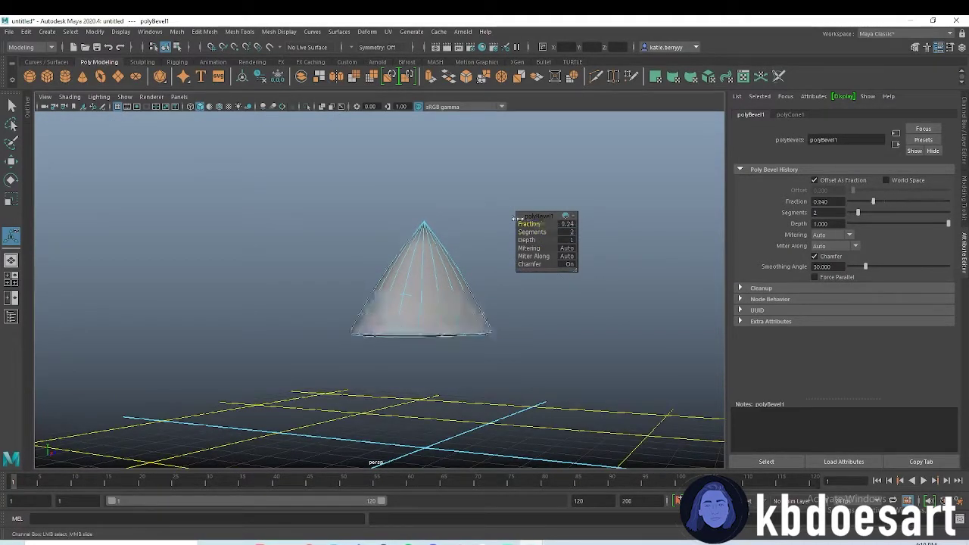
left_click_drag(533, 222, 531, 222)
left_click_drag(432, 272, 421, 324, "alt")
Return the cone to Object Mode and lower it until it sits just above the grid.
right_click_drag(420, 247, 470, 232)
left_click_drag(470, 232, 455, 293, "alt")
key("w")
left_click_drag(408, 212, 408, 252)
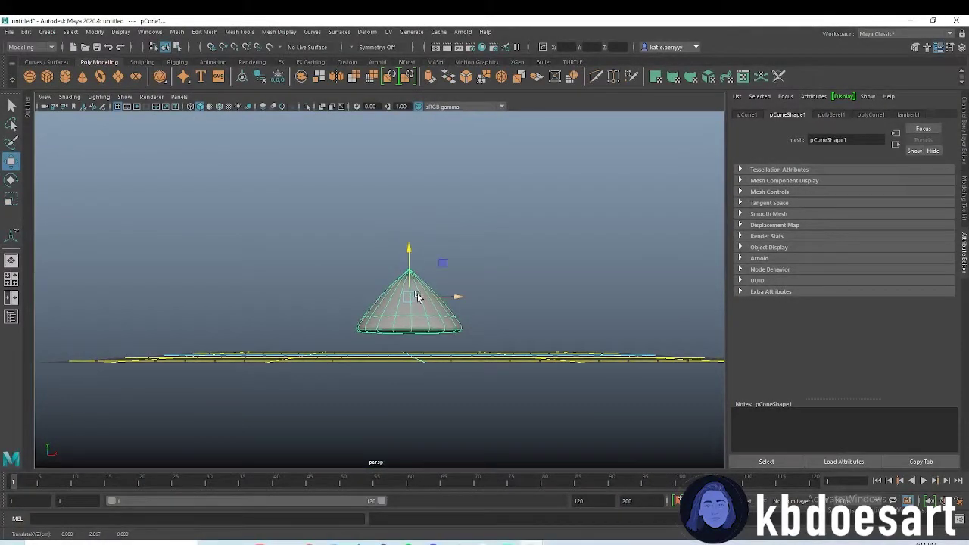
key("r")
left_click_drag(426, 297, 449, 255, "alt")
Duplicate the cone, raise the copy above the original and shrink it to form the tree's upper tier.
right_click_drag(428, 289, 452, 273)
key("w")
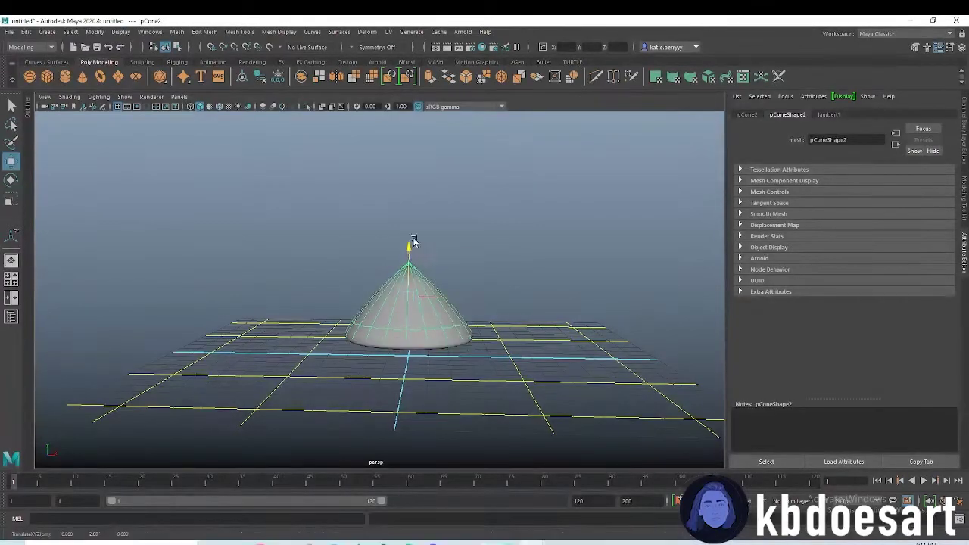
left_click_drag(411, 240, 406, 197)
key("r")
left_click_drag(416, 258, 392, 253)
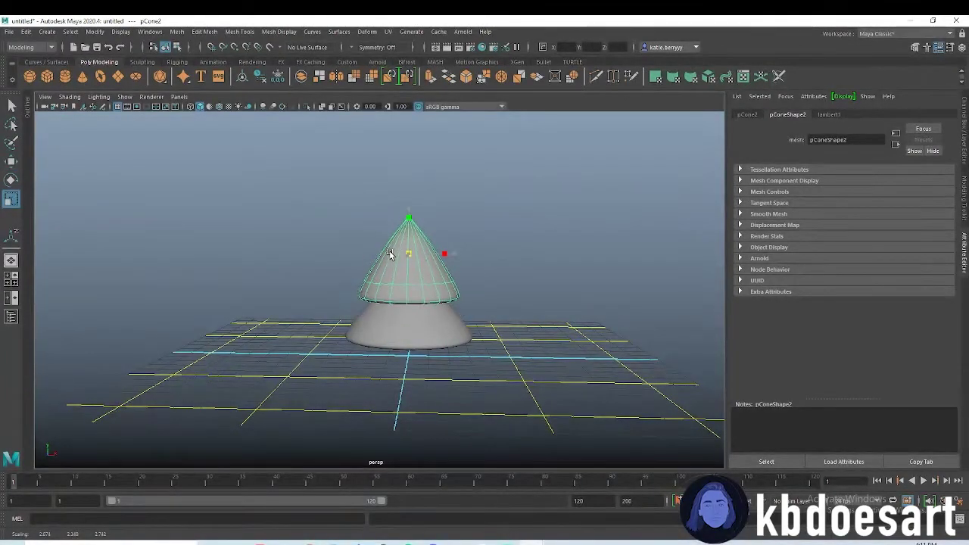
key("w")
left_click_drag(407, 207, 408, 216)
Duplicate the lower cone and scale the copy up beneath it as the tree's wide bottom tier.
left_click_drag(421, 271, 470, 227, "alt")
left_click(418, 313)
key("r")
left_click(436, 282)
left_click(471, 222)
left_click_drag(459, 288, 437, 291, "alt")
Move the top, middle and bottom tiers upward in turn to even out the spacing between them.
left_click(392, 259)
key("w")
left_click_drag(389, 215, 389, 192)
left_click(396, 291)
left_click_drag(394, 282, 389, 246)
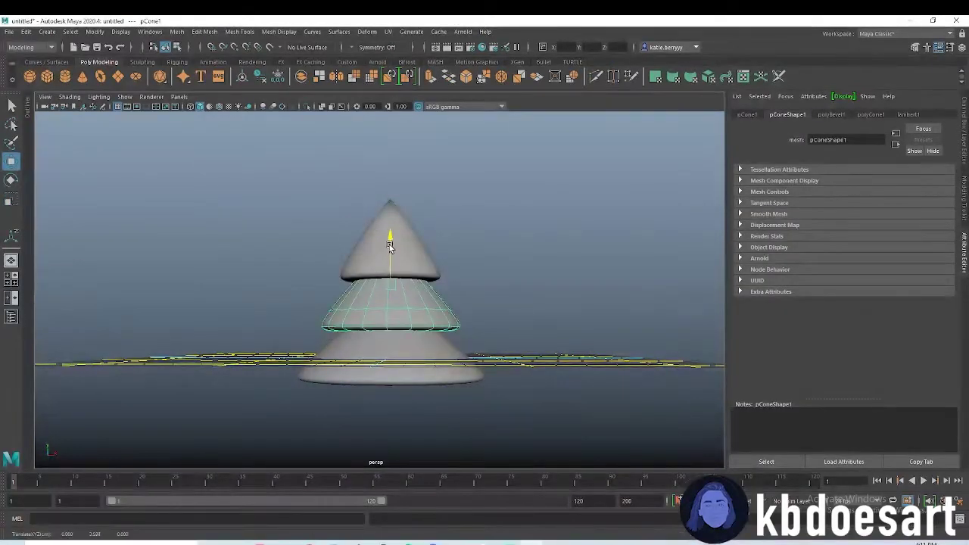
left_click(399, 355)
left_click_drag(390, 294, 391, 288)
left_click(471, 275)
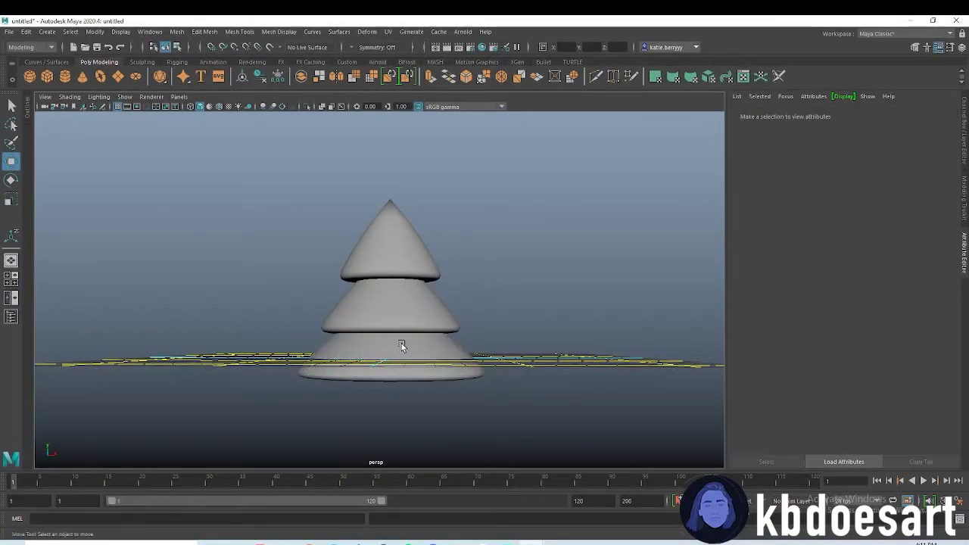
Stretch the bottom tier vertically so it is taller than the tiers above.
left_click_drag(398, 345, 401, 367, "alt")
left_click(400, 368)
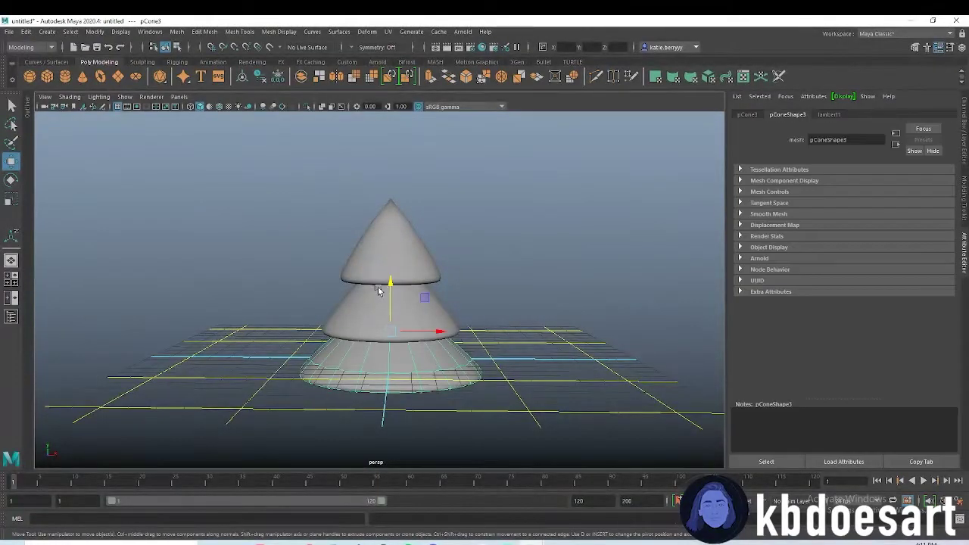
key("r")
left_click_drag(391, 289, 469, 287)
left_click(471, 289)
scroll(477, 324, "down", 3)
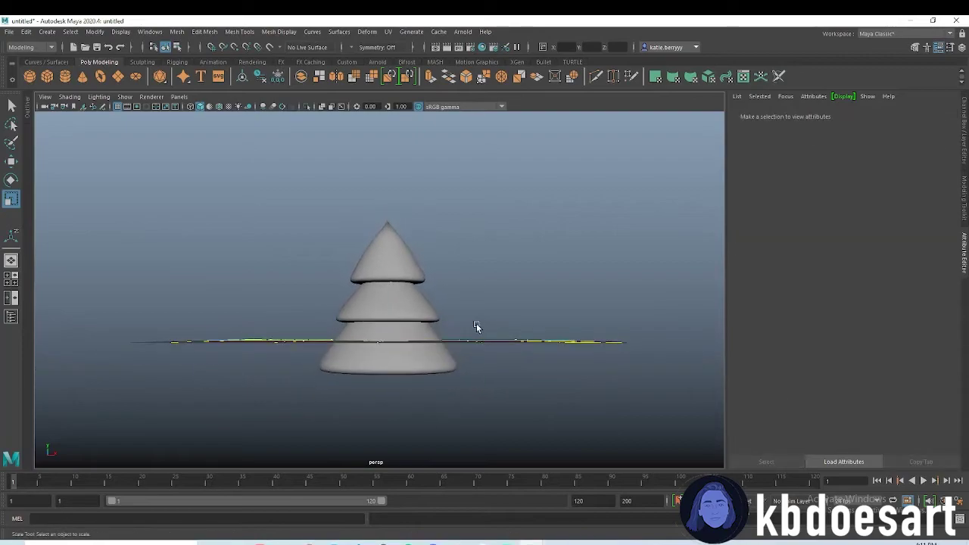
Select all three tiers in Object Mode and raise them together so the tree clears the grid.
right_click_drag(401, 282, 452, 259)
left_click_drag(314, 231, 432, 283)
key("w")
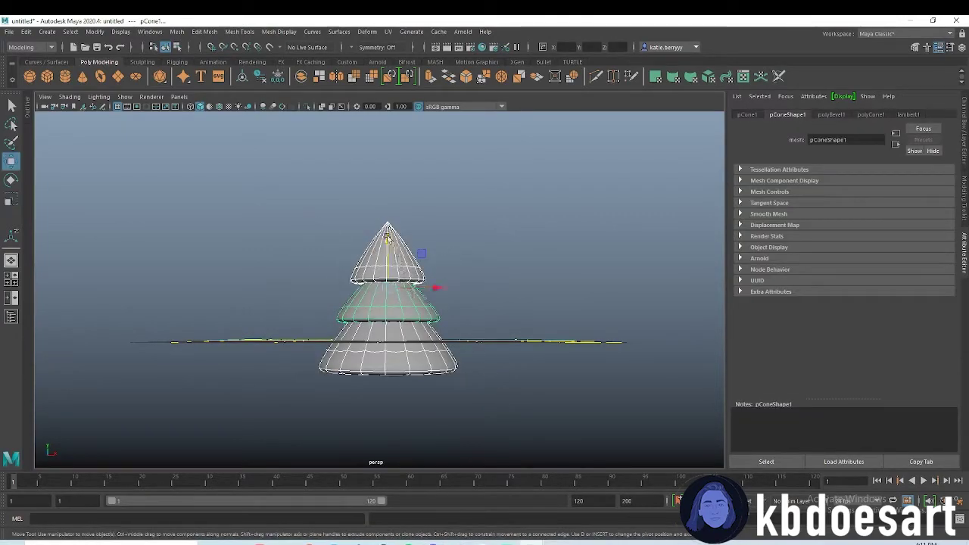
left_click_drag(389, 233, 392, 166)
left_click_drag(478, 182, 481, 205, "alt")
left_click(480, 207)
mouse_move(454, 364)
left_mouse_down("alt")
mouse_move(452, 341)
mouse_move(452, 352)
left_mouse_up("alt")
middle_click_drag(443, 245, 428, 340, "alt")
left_click_drag(428, 340, 418, 341, "alt")
Stretch the top tier and the middle tier slightly along the vertical axis.
left_click(386, 225)
key("r")
left_click_drag(385, 186, 386, 189)
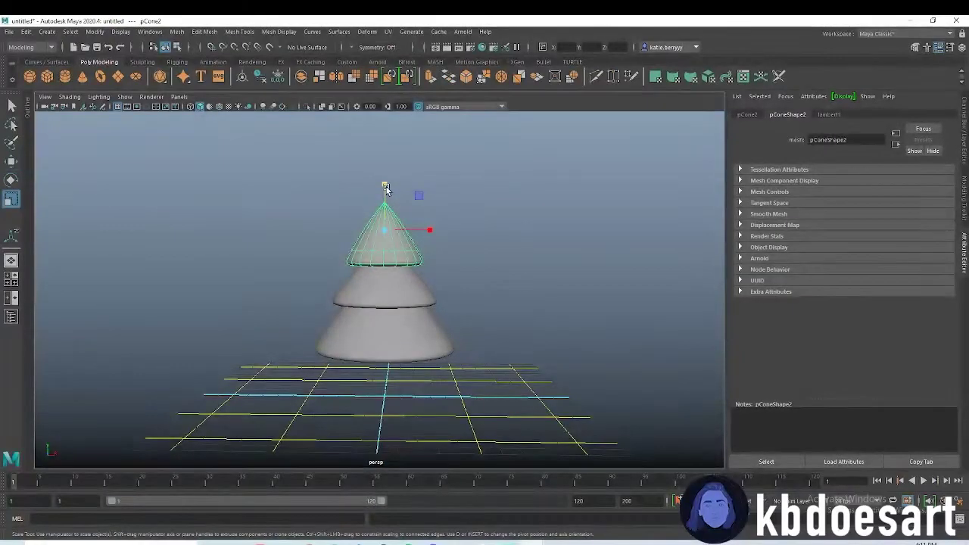
left_click(383, 180)
left_click(386, 291)
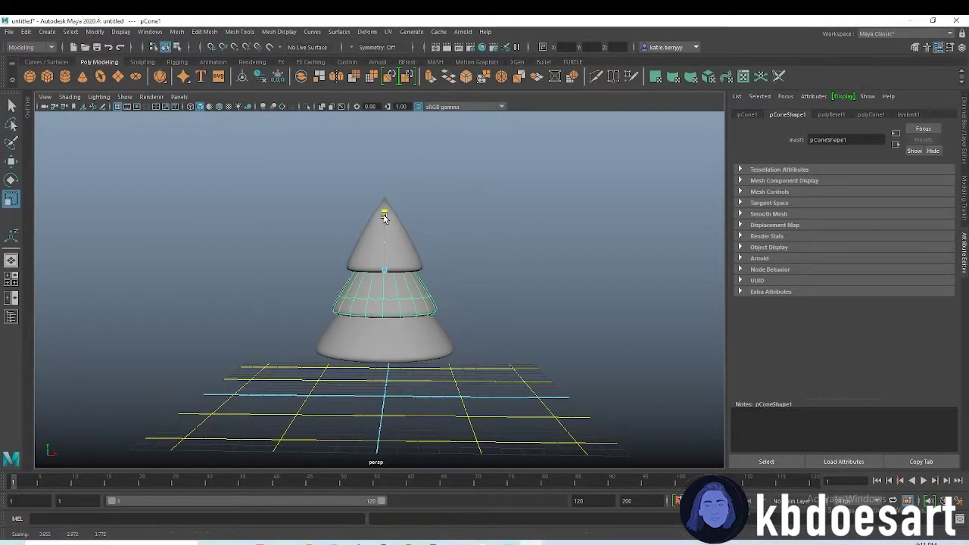
Extend the bottom tier downward and fine-tune how the lower tiers overlap.
left_click(402, 368)
left_click_drag(402, 368, 437, 403, "alt")
left_click(431, 315)
left_click(497, 296)
left_click_drag(497, 296, 385, 288, "alt")
left_click(385, 288)
left_click(449, 276)
left_click_drag(450, 277, 407, 349, "alt")
left_click(406, 349)
key("w")
left_click(532, 270)
left_click_drag(532, 270, 403, 322, "alt")
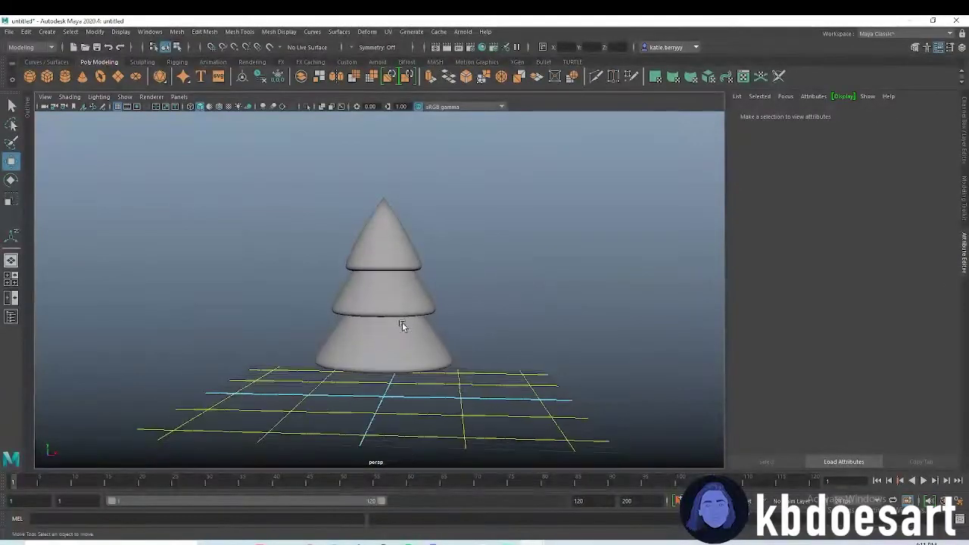
Add a polygon cylinder centred below the bottom tier and size it as the tree trunk.
left_click(70, 79)
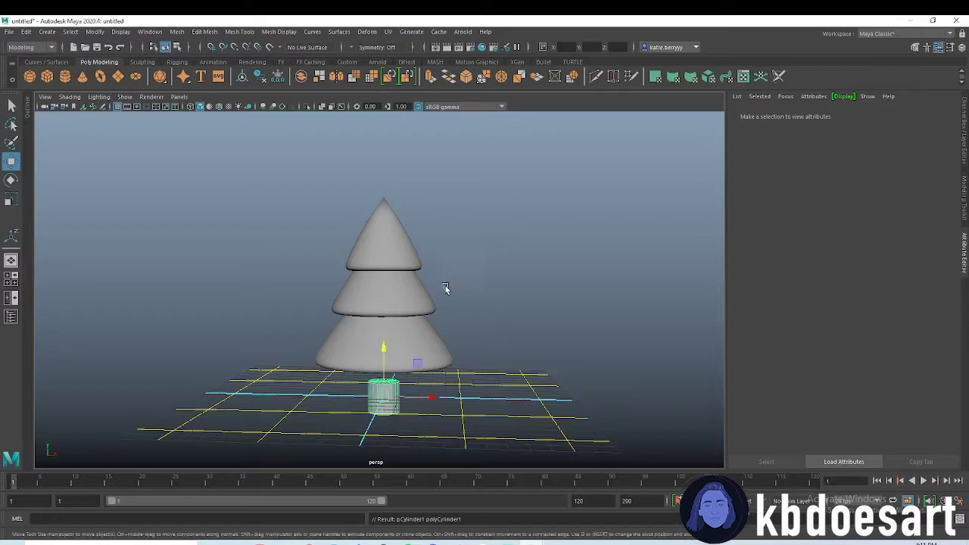
mouse_move(391, 399)
left_mouse_down("alt")
mouse_move(411, 389)
mouse_move(402, 447)
mouse_move(408, 393)
left_mouse_up("alt")
key("r")
left_click_drag(406, 435, 386, 324, "alt")
key("w")
left_click(458, 370)
left_click_drag(458, 370, 389, 362, "alt")
left_click(398, 373)
Bevel the trunk cylinder's rim edges with 2 segments and a fraction of 0.13.
right_click(410, 383)
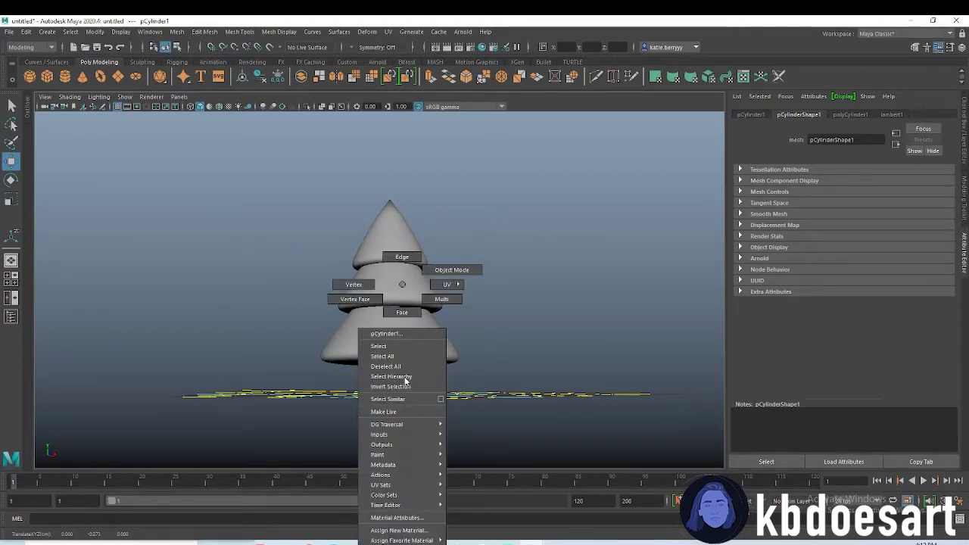
right_click_drag(403, 267, 403, 258)
scroll(480, 367, "up", 2)
middle_click_drag(412, 388, 411, 322, "alt")
left_click_drag(411, 322, 464, 400, "alt")
double_click(400, 331)
scroll(492, 413, "up", 3)
left_click(465, 77)
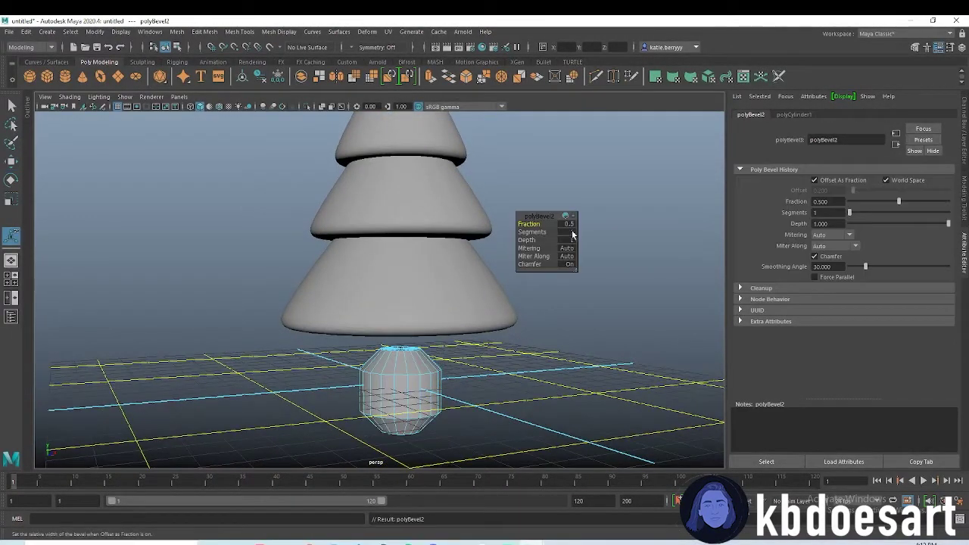
type("2")
key("Return")
left_click_drag(536, 225, 522, 224)
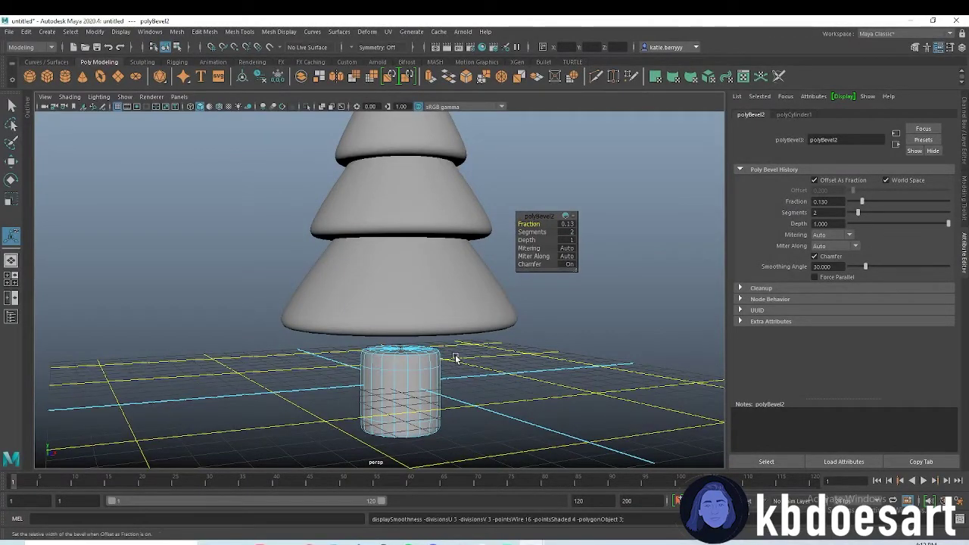
Return the trunk to Object Mode and raise it until it meets the underside of the bottom tier.
right_click_drag(413, 284, 452, 273)
key("w")
left_click_drag(408, 312, 473, 319)
left_click(574, 267)
scroll(574, 267, "down", 5)
middle_click_drag(538, 263, 543, 333, "alt")
left_click_drag(542, 333, 479, 303, "alt")
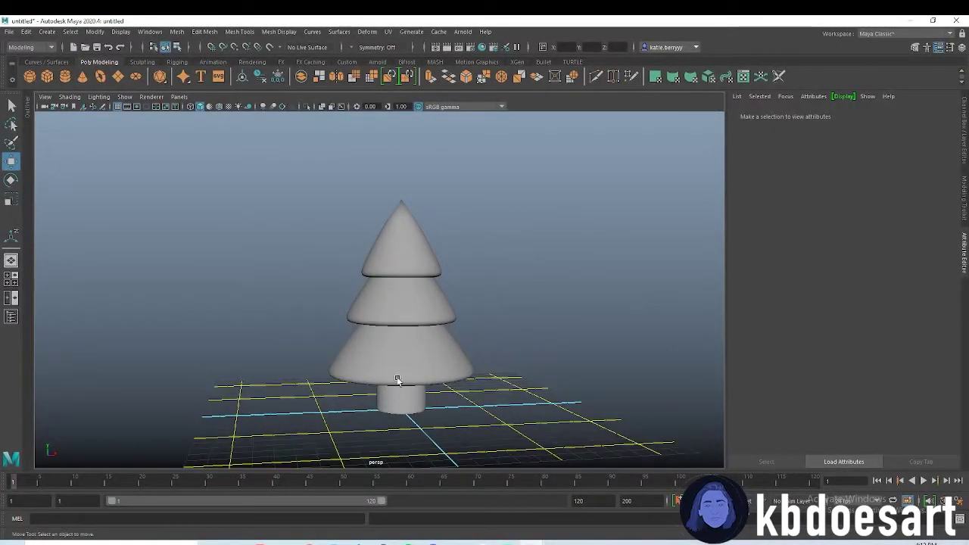
Scale the bottom tier slightly wider along the Z axis.
left_click(439, 359)
left_click_drag(438, 359, 446, 435, "alt")
key("r")
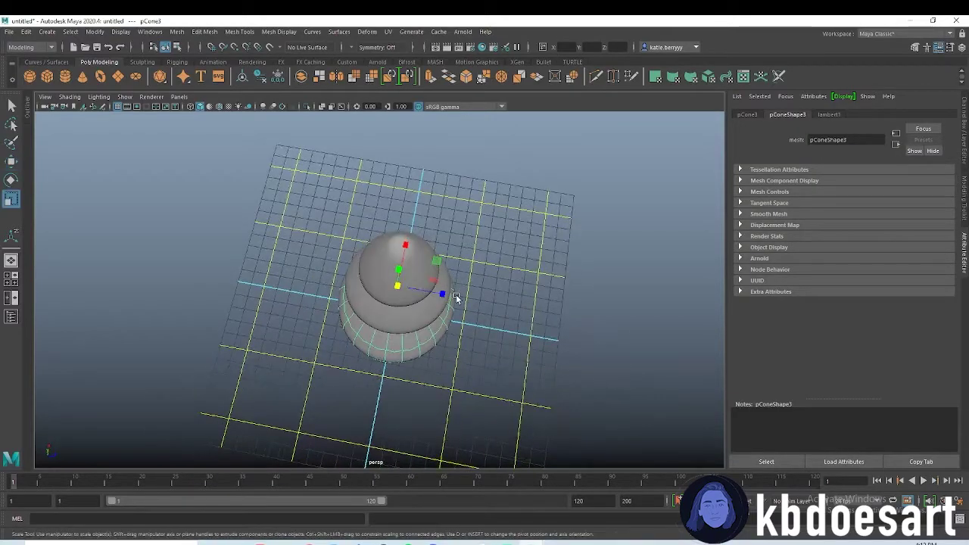
left_click_drag(445, 294, 449, 296)
left_click(484, 322)
left_click_drag(454, 329, 405, 273, "alt")
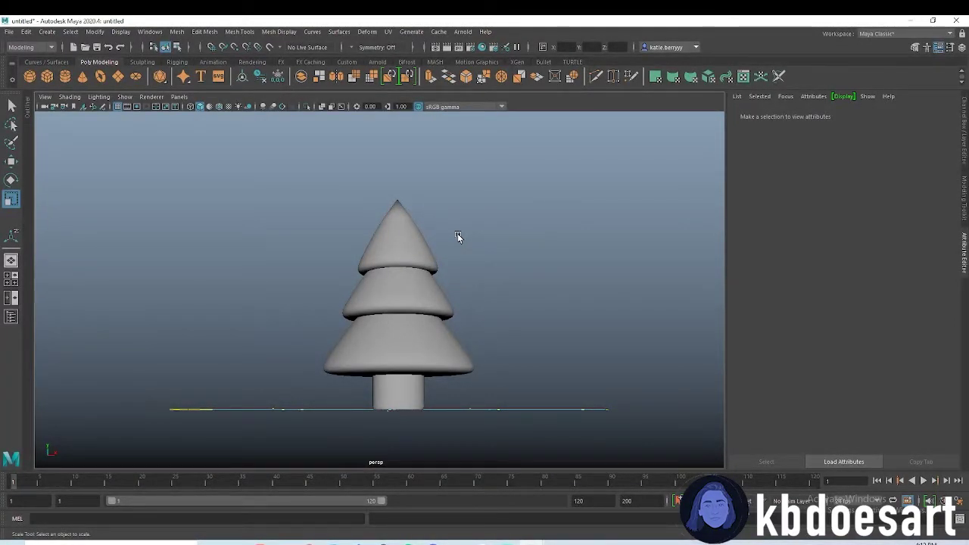
Add a polygon sphere, move it up beside the top tier and shrink it to ornament size.
left_click(30, 76)
key("w")
left_click_drag(408, 320, 478, 375, "alt")
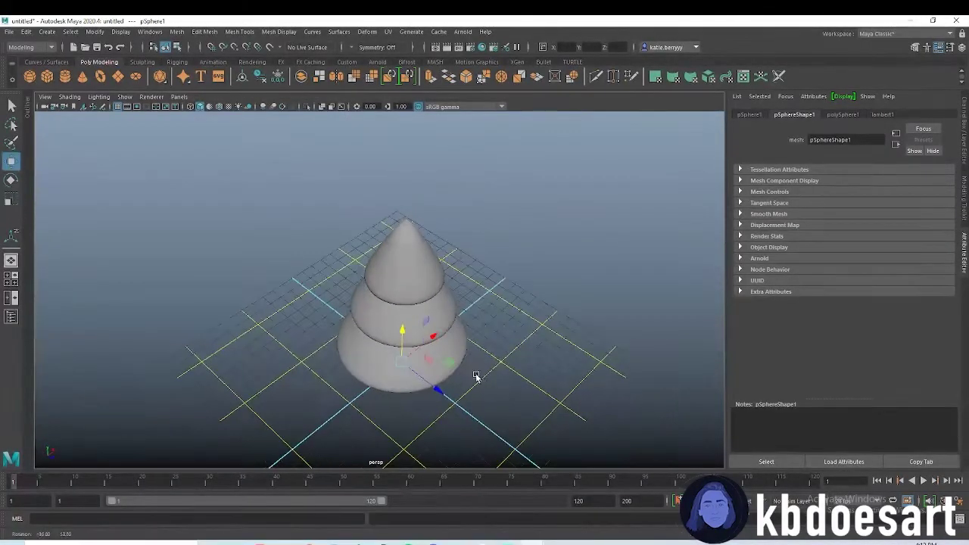
left_click_drag(409, 342, 416, 208)
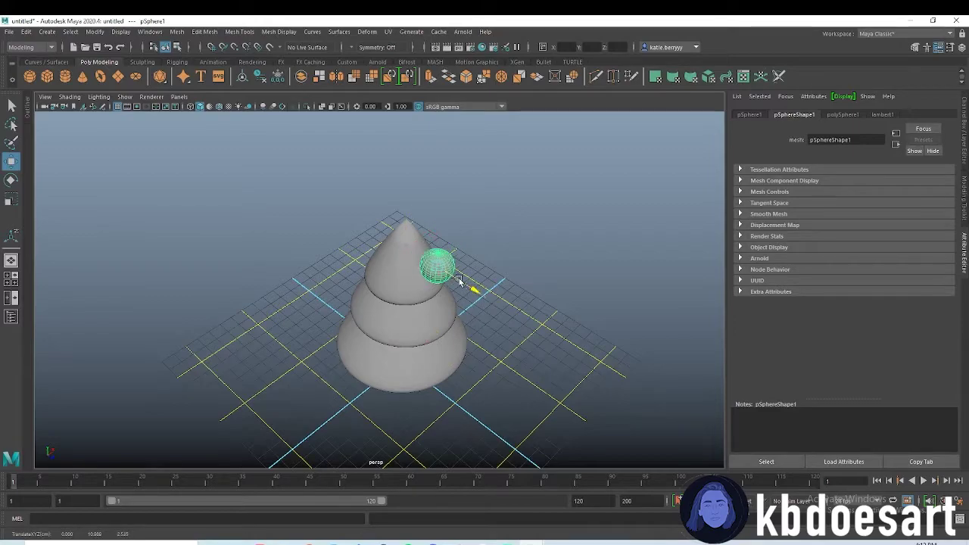
key("r")
left_click_drag(429, 260, 401, 253)
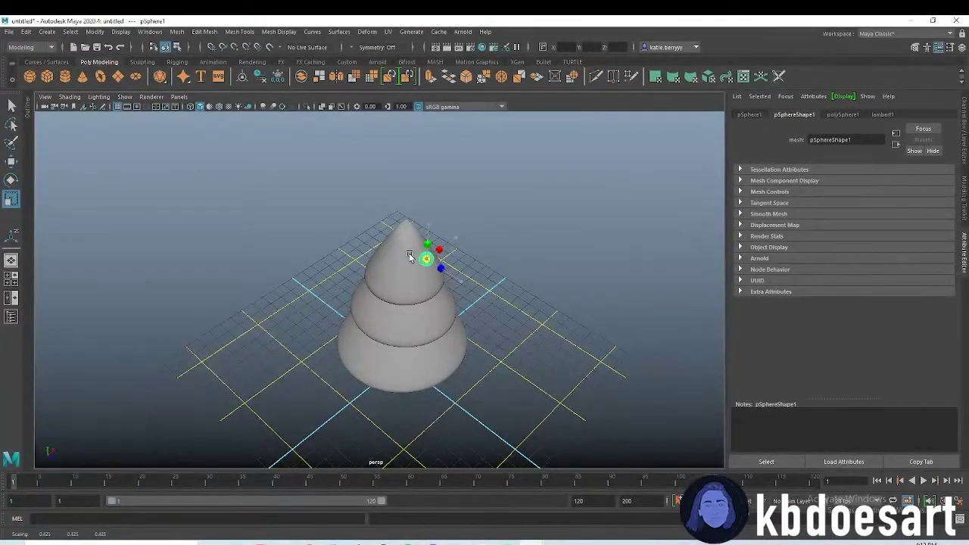
Reposition the small sphere so it rests against the side surface of the top tier.
left_click_drag(460, 299, 409, 274, "alt")
right_click_drag(409, 274, 489, 270, "alt")
left_click_drag(385, 227, 435, 251, "alt")
middle_click_drag(435, 251, 420, 318, "alt")
right_click_drag(420, 318, 479, 296, "alt")
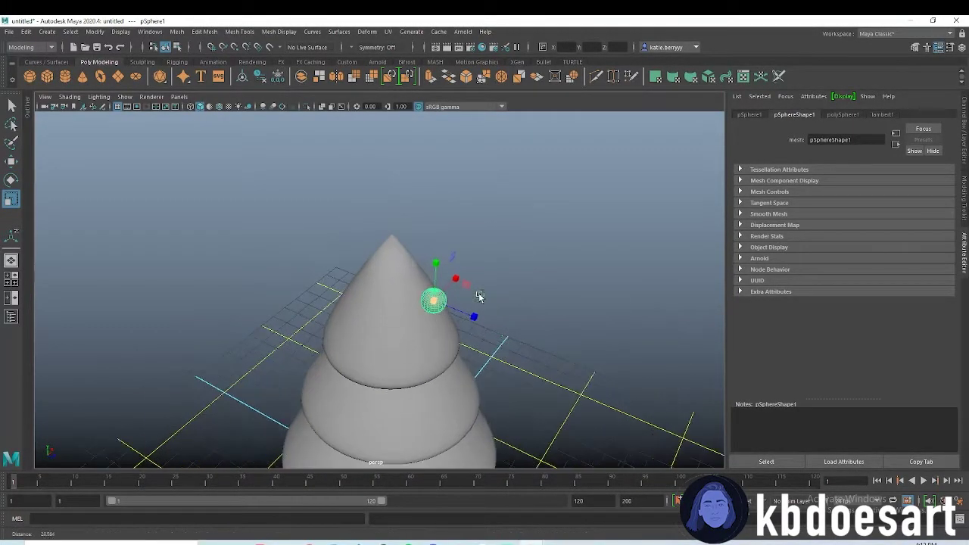
left_click_drag(480, 296, 446, 307, "alt")
key("w")
left_click_drag(454, 225, 455, 224)
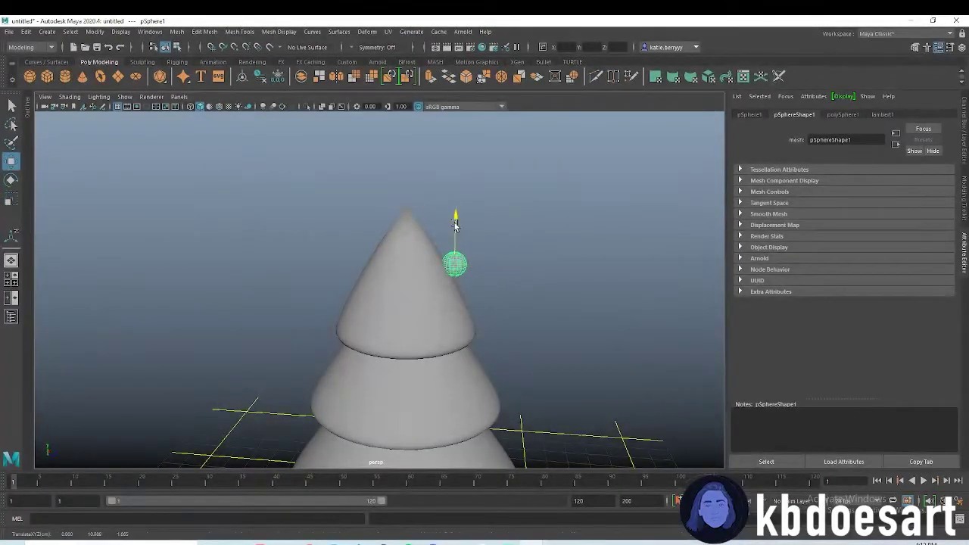
left_click(486, 332)
Duplicate the small ornament sphere and place the copy against another side of the top tier.
left_click_drag(486, 333, 374, 326, "alt")
scroll(323, 299, "down", 3)
left_click(360, 285)
left_click_drag(359, 284, 432, 372, "alt")
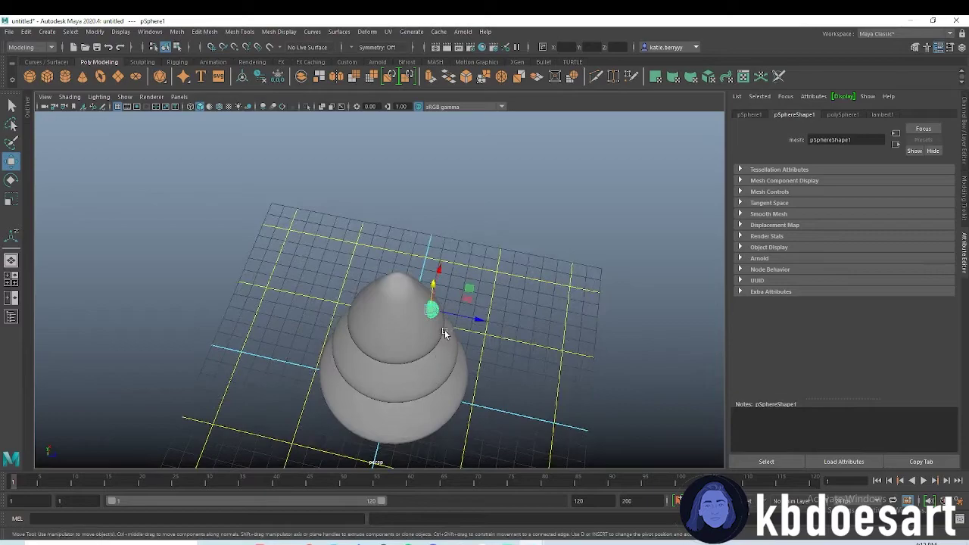
left_click(425, 308)
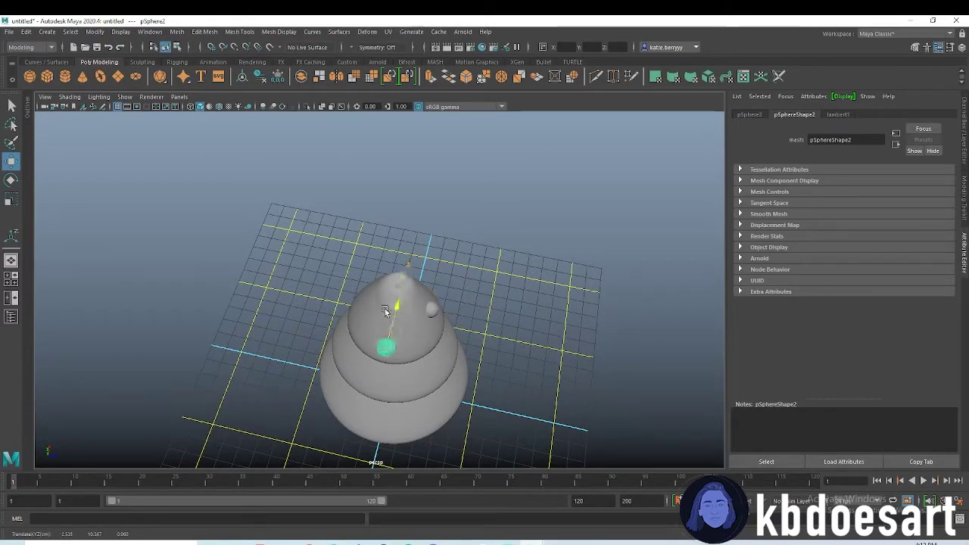
left_click_drag(384, 294, 409, 244, "alt")
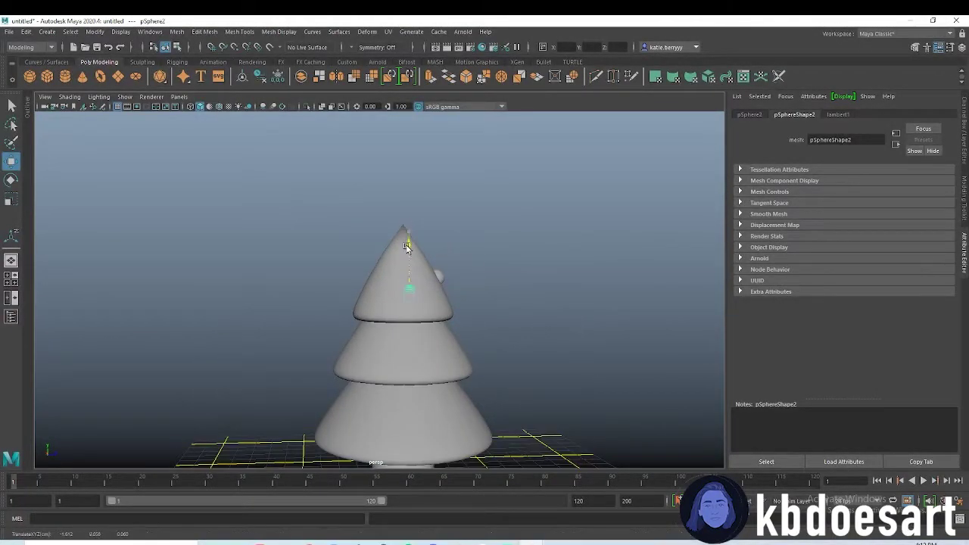
left_click_drag(406, 300, 482, 375, "alt")
left_click_drag(408, 299, 416, 304)
left_click(492, 283)
left_click_drag(397, 387, 244, 345, "alt")
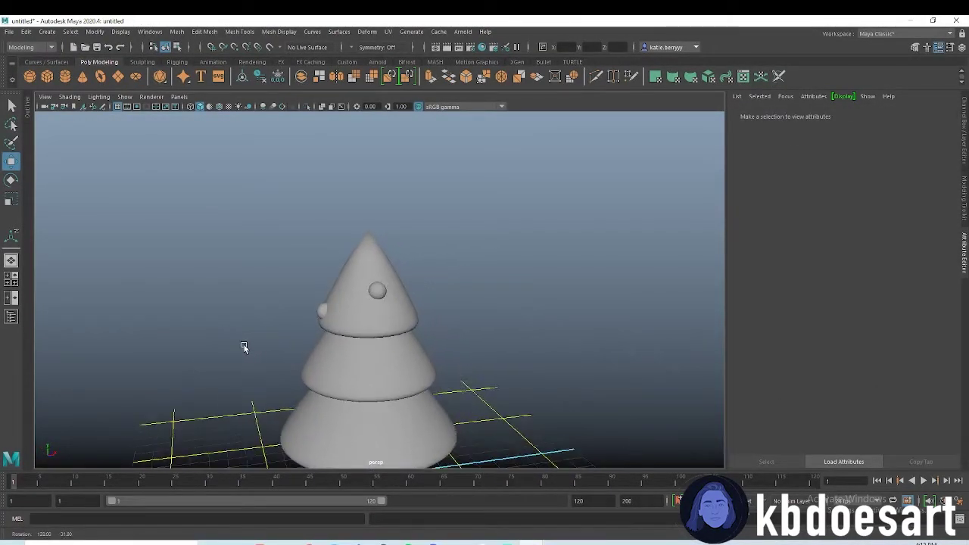
Duplicate the second ornament and move the copy along the Z axis to another spot on the top tier.
left_click(379, 291)
left_click_drag(347, 306, 397, 303, "alt")
key("ctrl+d")
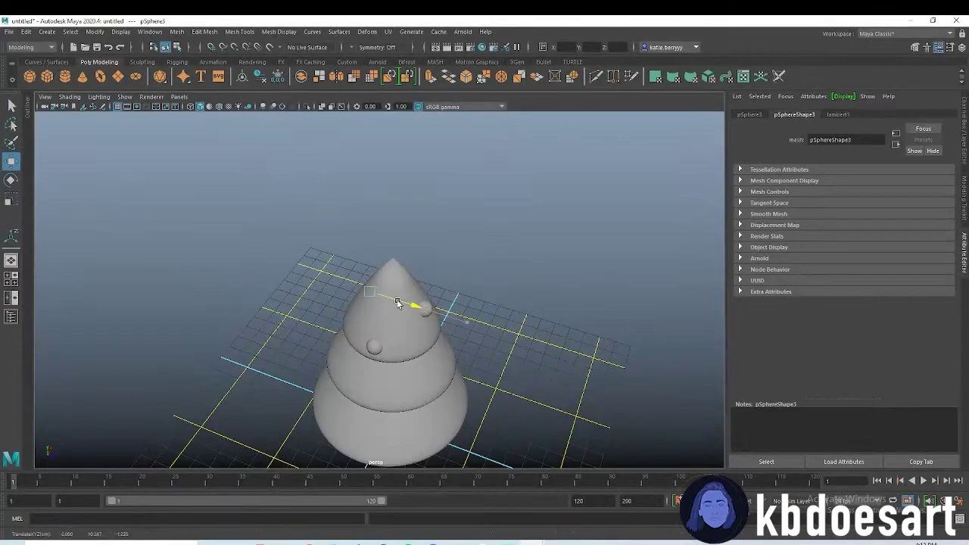
left_click_drag(344, 331, 440, 276, "alt")
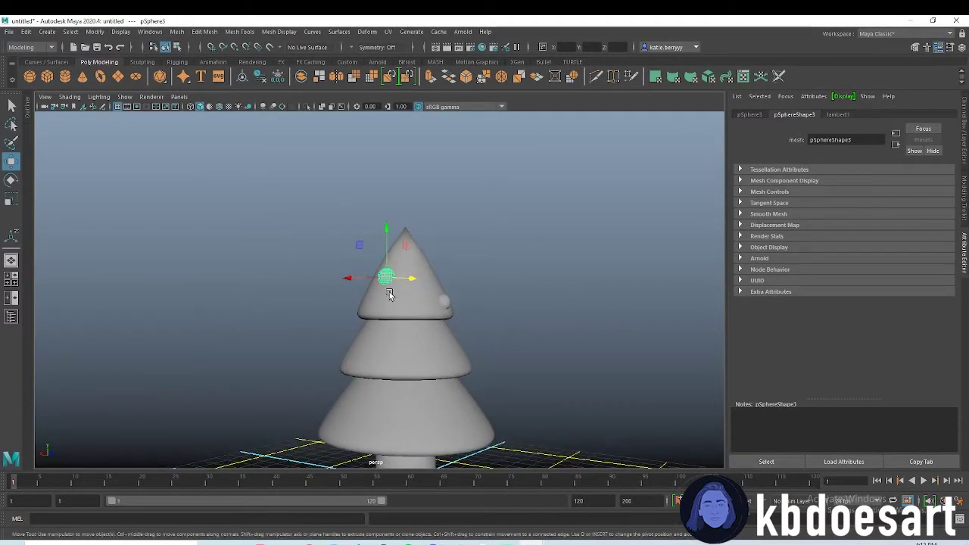
left_click_drag(393, 299, 398, 285, "alt")
right_click_drag(398, 286, 510, 361, "alt")
mouse_move(510, 361)
left_mouse_down("alt")
mouse_move(422, 356)
mouse_move(411, 346)
mouse_move(442, 332)
mouse_move(401, 322)
mouse_move(515, 330)
mouse_move(519, 368)
left_mouse_up("alt")
Position a fourth ornament copy higher up on the top tier so it rests against the cone's surface.
left_click_drag(396, 268, 384, 274)
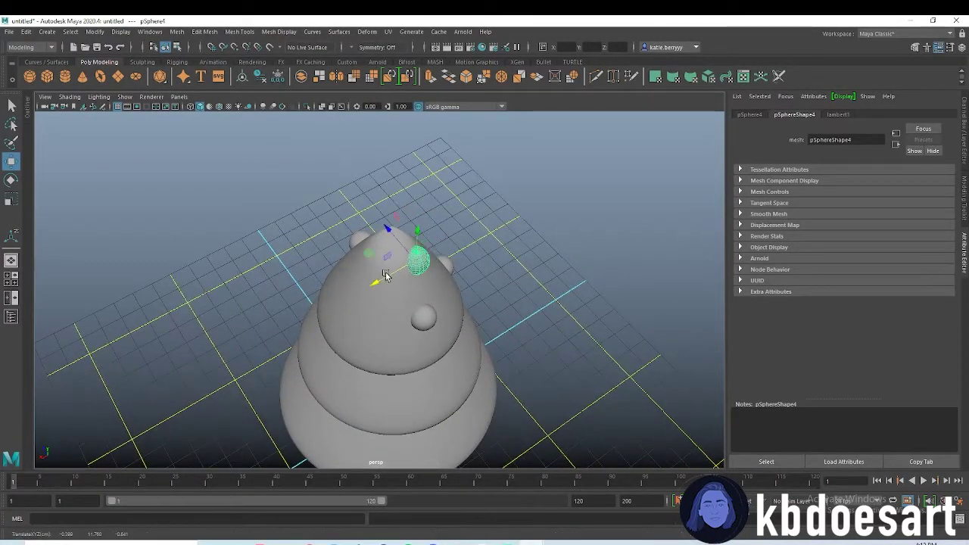
left_click(449, 244)
left_click_drag(450, 245, 521, 323, "alt")
left_click_drag(289, 318, 520, 333, "alt")
Duplicate an ornament on the side of the top tier and move the copy across to the tier's bare face.
left_click(401, 307)
right_click_drag(401, 307, 469, 329, "alt")
middle_click_drag(469, 329, 454, 287, "alt")
left_click_drag(337, 269, 397, 292, "alt")
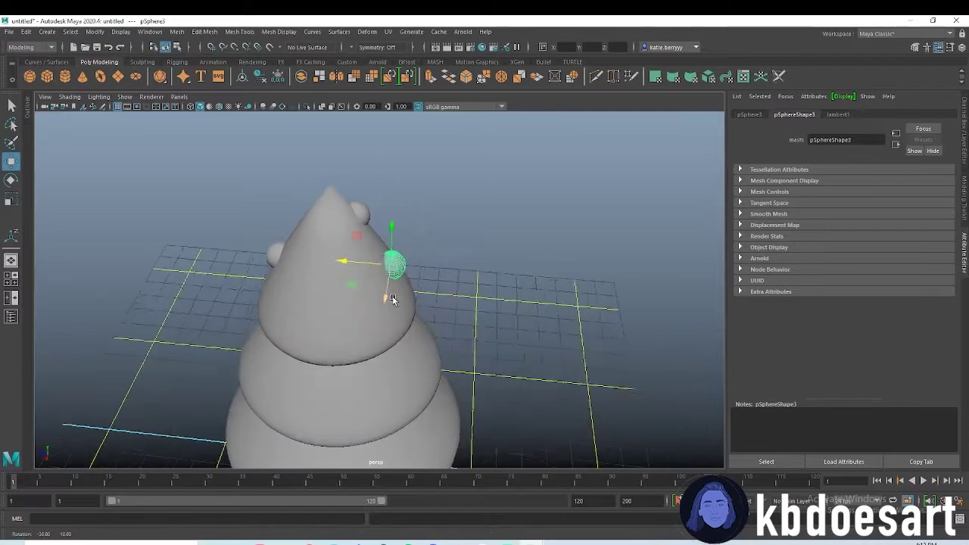
left_click_drag(360, 261, 292, 258)
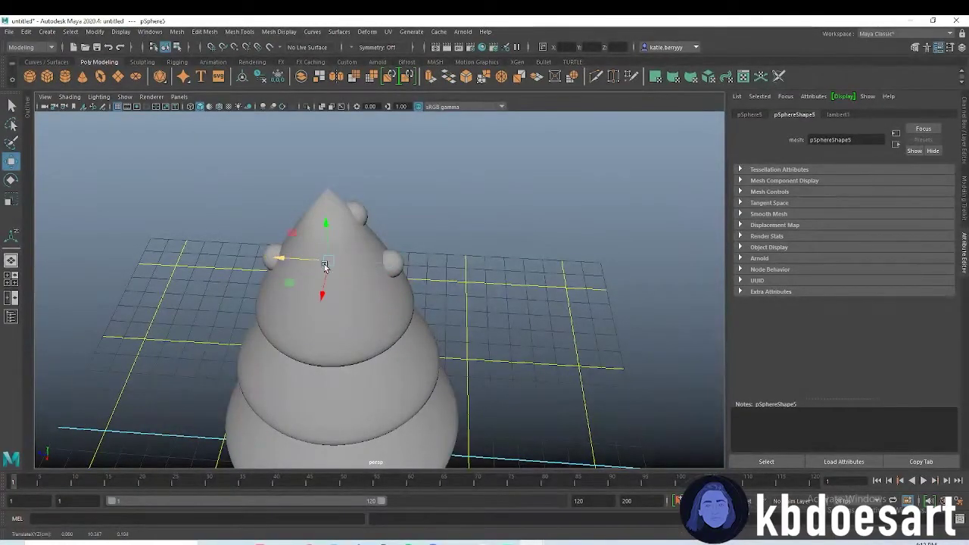
left_click_drag(323, 306, 393, 295)
Duplicate ornaments repeatedly and spread the copies around the surface of the middle tier.
key("ctrl+d")
left_click_drag(424, 260, 379, 325)
key("ctrl+d")
left_click_drag(454, 378, 424, 363)
key("ctrl+d")
left_click_drag(484, 373, 470, 370)
right_click_drag(469, 370, 408, 317, "alt")
left_click(421, 225)
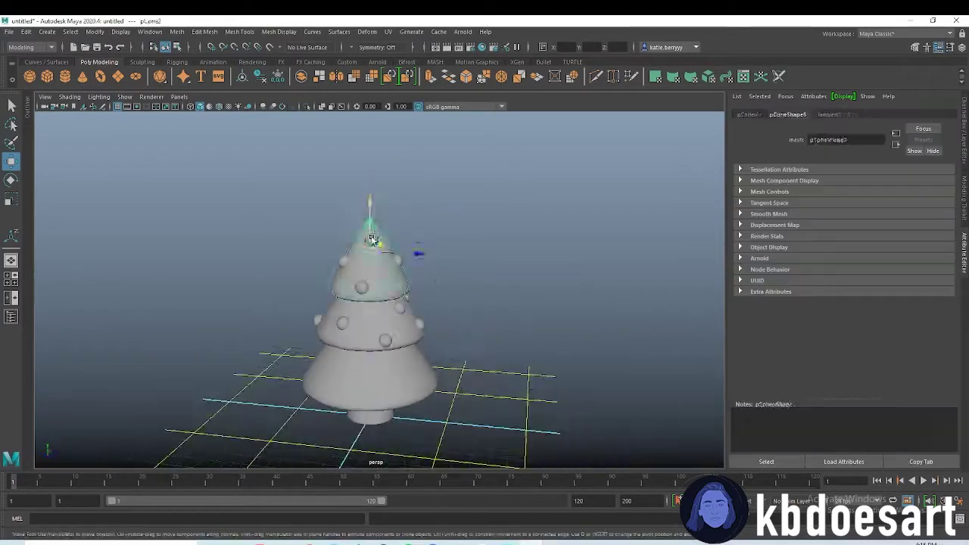
Duplicate more ornaments and distribute the copies around the surface of the bottom tier.
key("ctrl+d")
left_click_drag(420, 343, 454, 333)
key("ctrl+d")
left_click_drag(407, 348, 363, 356)
left_click_drag(350, 325, 351, 338)
key("ctrl+d")
left_click_drag(386, 371, 328, 391)
left_click(518, 355)
left_click_drag(517, 356, 331, 346, "alt")
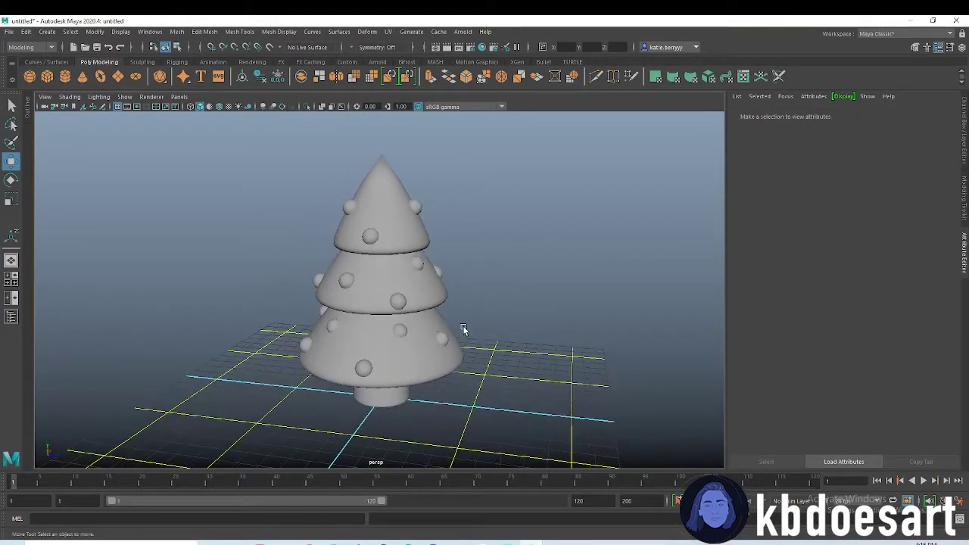
left_click_drag(467, 338, 490, 322, "alt")
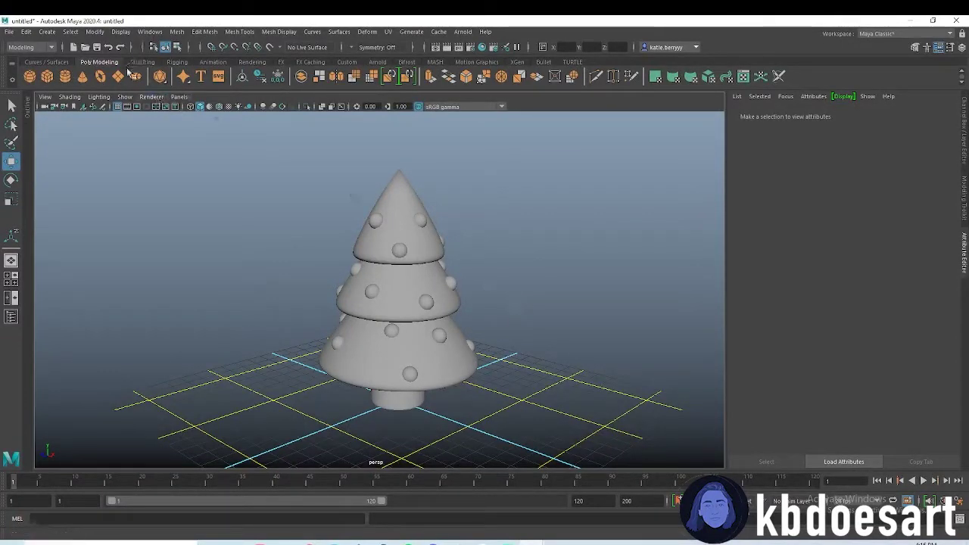
Add a polygon torus, move it out beside the trunk and set its radius to 4.
left_click(100, 78)
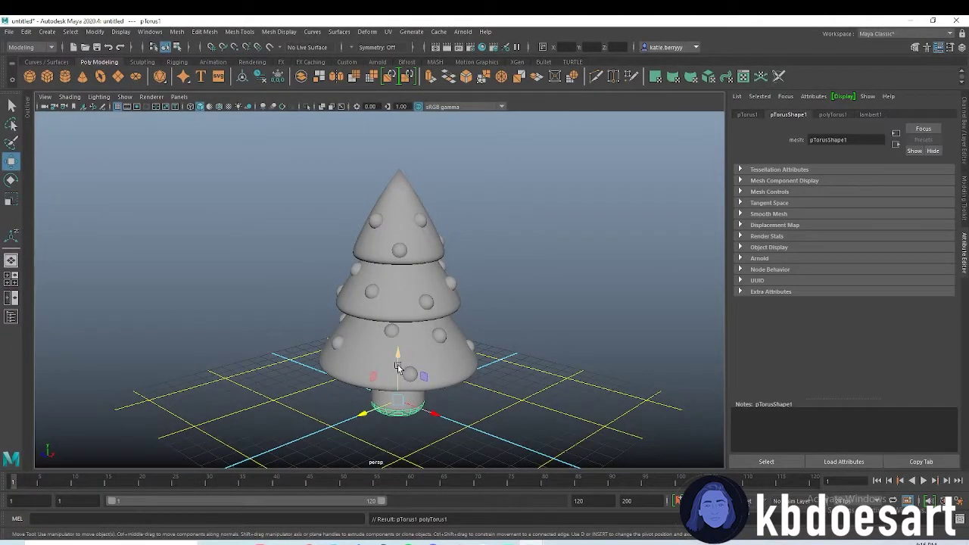
left_click_drag(399, 369, 451, 385)
left_click(830, 114)
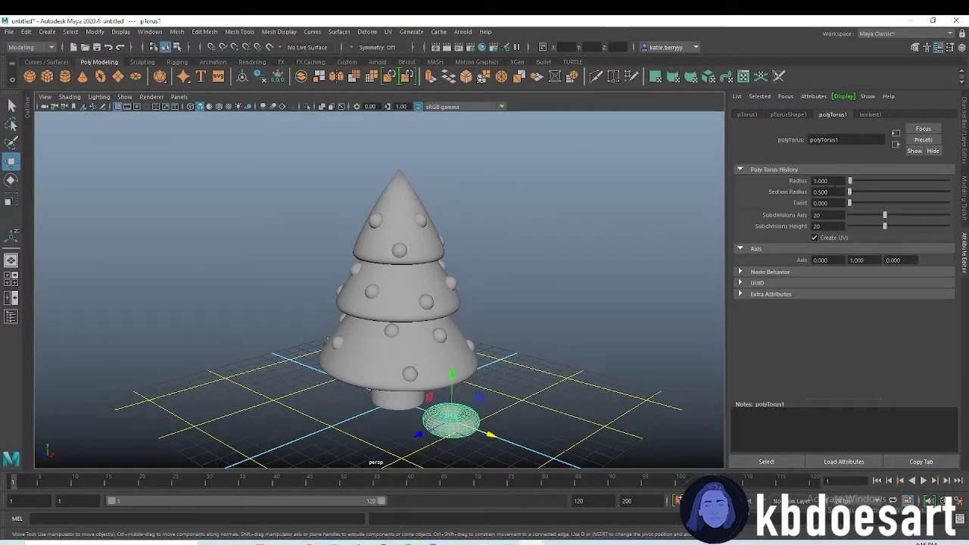
type("4")
key("Return")
left_click_drag(504, 245, 458, 386, "alt")
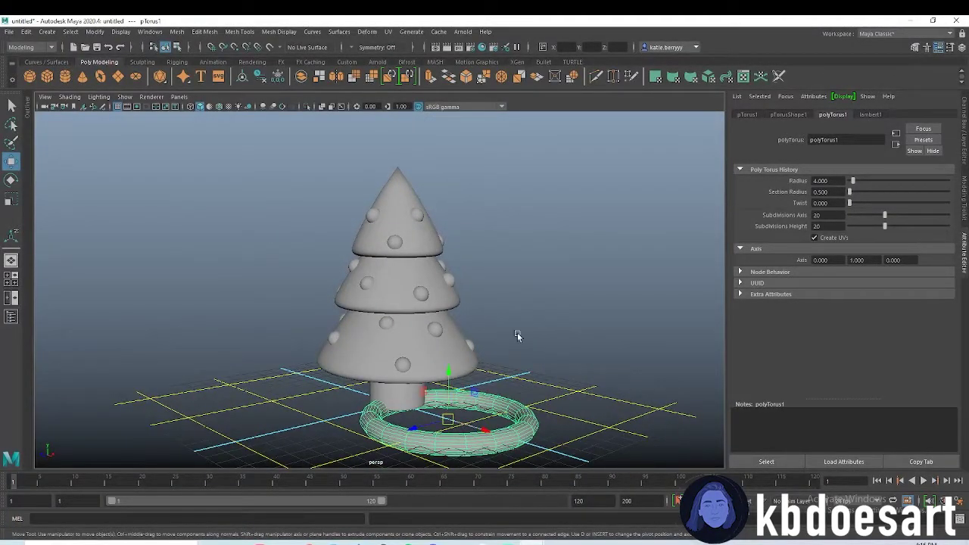
Set the torus's X rotation to 90 and move it up next to the upper tiers.
left_click(748, 115)
left_click(824, 191)
type("90")
key("Return")
left_click_drag(482, 293, 437, 299, "alt")
left_click_drag(502, 394, 409, 382)
left_click_drag(364, 331, 524, 274)
Tilt the torus to about 149° in X and shrink it to roughly 0.46 scale as a slanted ring around the top tier.
key("e")
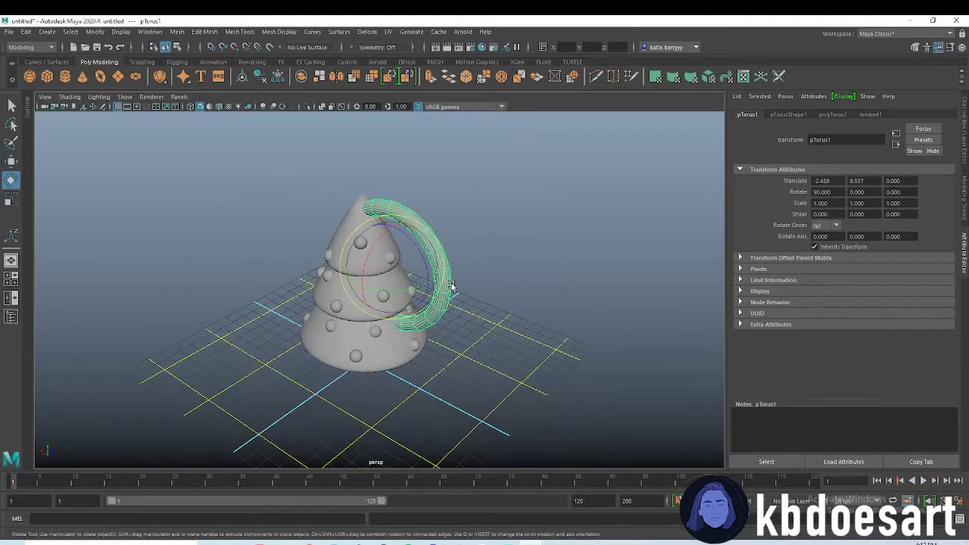
left_click_drag(372, 246, 413, 233)
key("r")
mouse_move(392, 268)
left_mouse_down()
mouse_move(349, 264)
mouse_move(383, 195)
mouse_move(371, 203)
mouse_move(383, 220)
mouse_move(380, 246)
mouse_move(362, 215)
mouse_move(384, 272)
left_mouse_up()
key("w")
scroll(382, 303, "up", 3)
left_click_drag(381, 356, 370, 318, "alt")
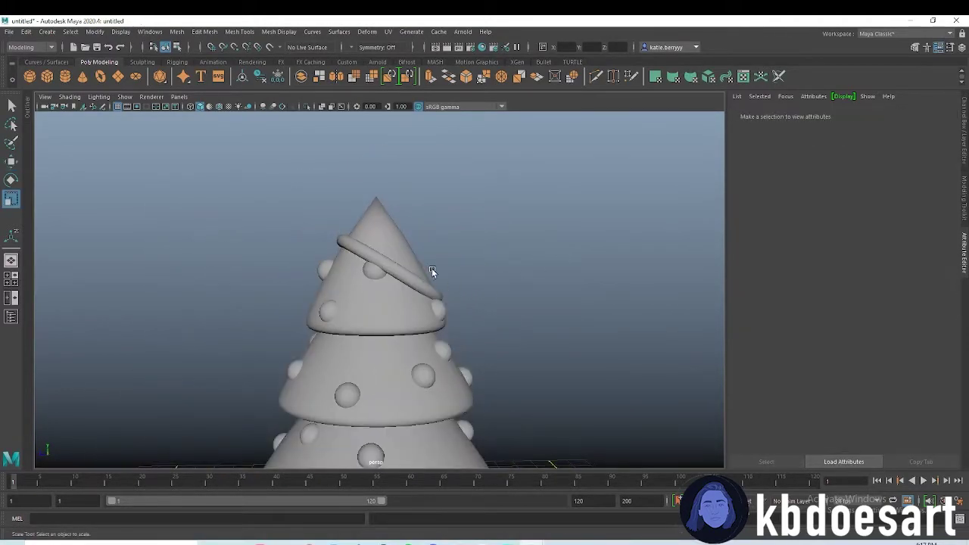
Shift the slanted ring to about Y 10.7, Z -0.55 so it wraps the top tier above the front ornament.
left_click_drag(426, 268, 417, 270, "alt")
left_click(383, 269)
left_click(359, 279)
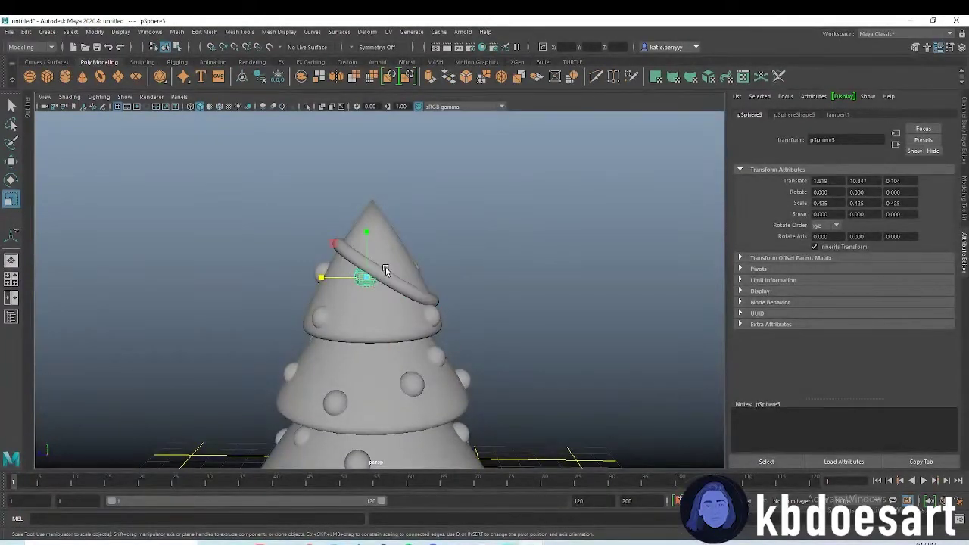
left_click(387, 268)
key("w")
left_click_drag(380, 250, 385, 239)
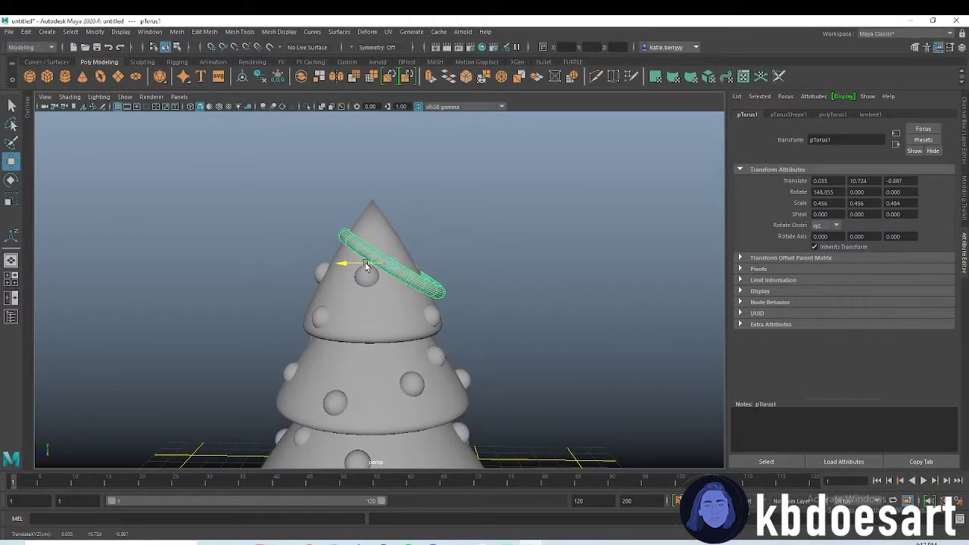
left_click(475, 321)
scroll(475, 322, "down", 2)
left_click_drag(475, 322, 459, 346, "alt")
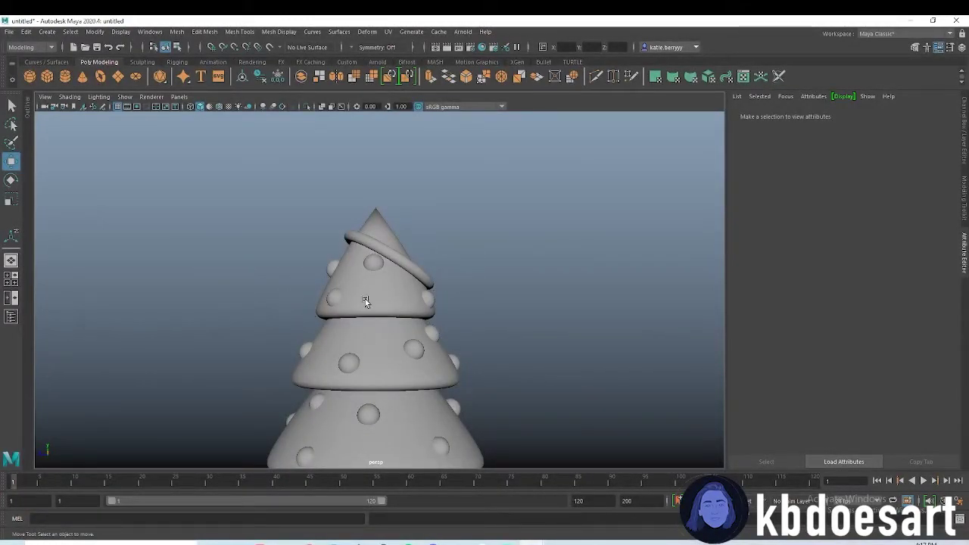
Duplicate the ring, tilt the copy the opposite way to about 203° in X, lower it and enlarge it to about 0.55.
left_click(418, 277)
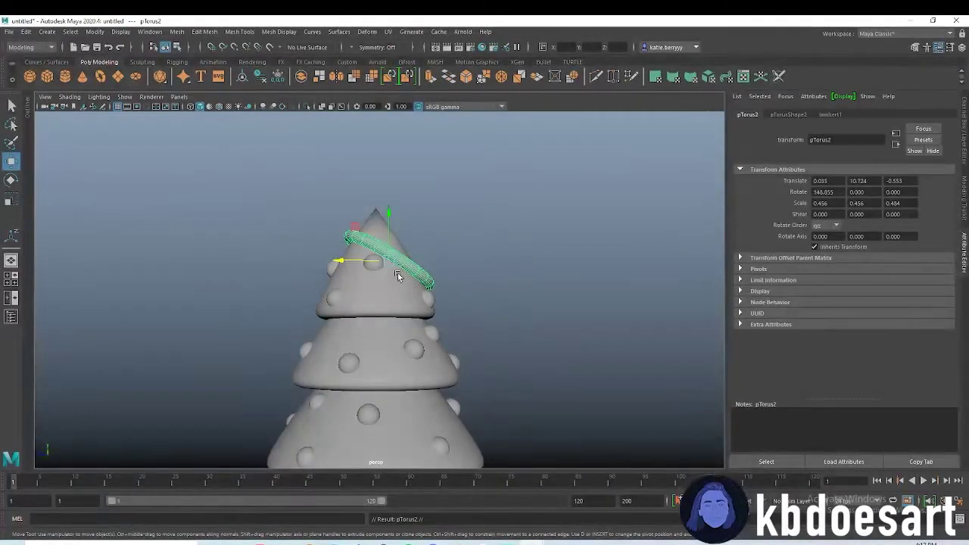
key("ctrl+d")
key("e")
left_click_drag(425, 286, 425, 250)
key("w")
left_click_drag(371, 267, 373, 292)
key("r")
key("w")
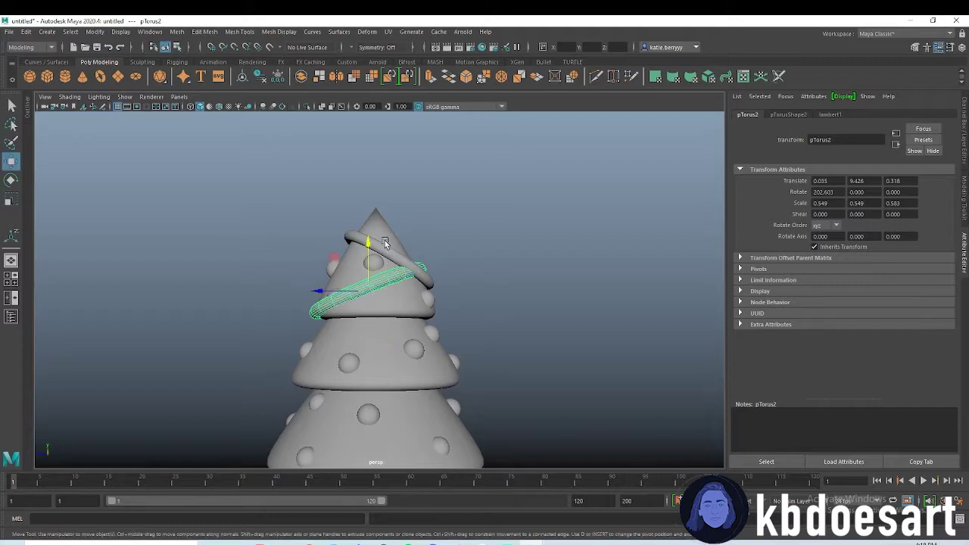
Lower the second ring to about Y 8.5 and enlarge it to about 0.61 where the top and middle tiers meet.
left_click_drag(378, 248, 417, 315)
key("r")
left_click(547, 235)
scroll(423, 317, "down", 4)
left_click(365, 310)
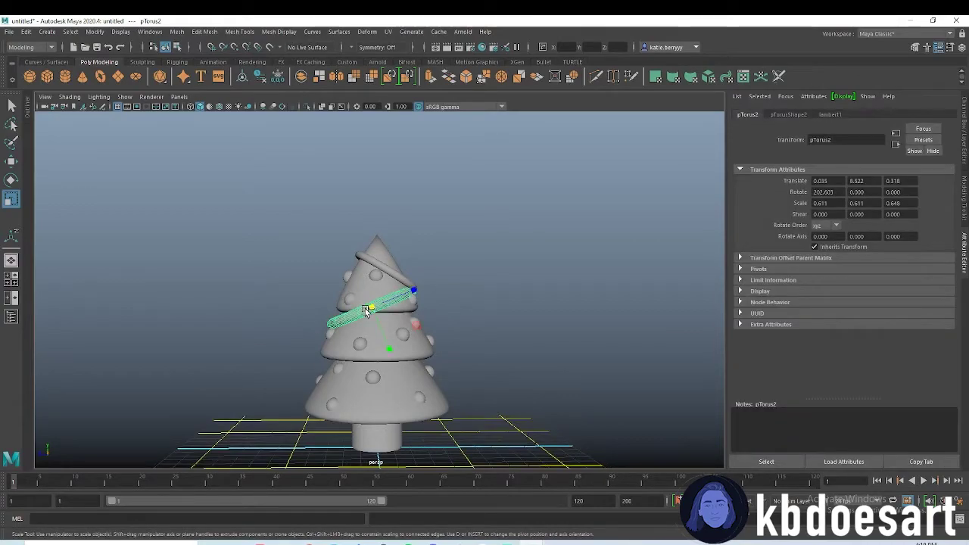
key("e")
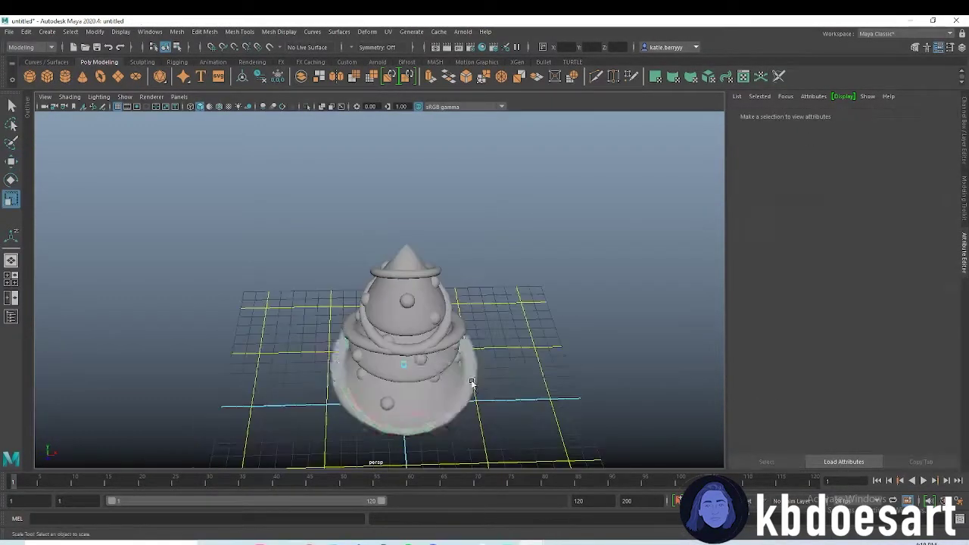
Resize the lowest garland ring to about 1.03 × 0.77 × 1.0 and shift it to about Z 0.7 to wrap the bottom tier.
left_click(466, 376)
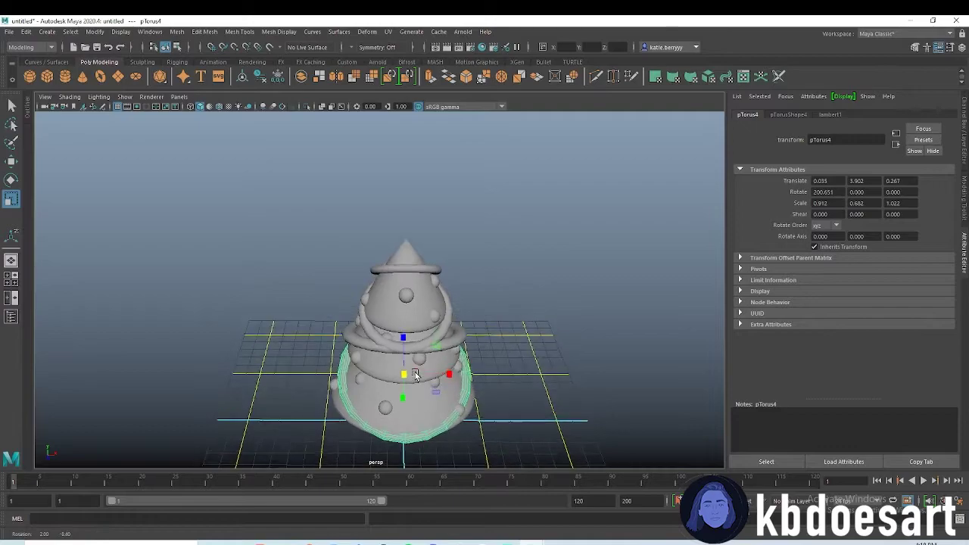
left_click_drag(403, 342, 403, 338)
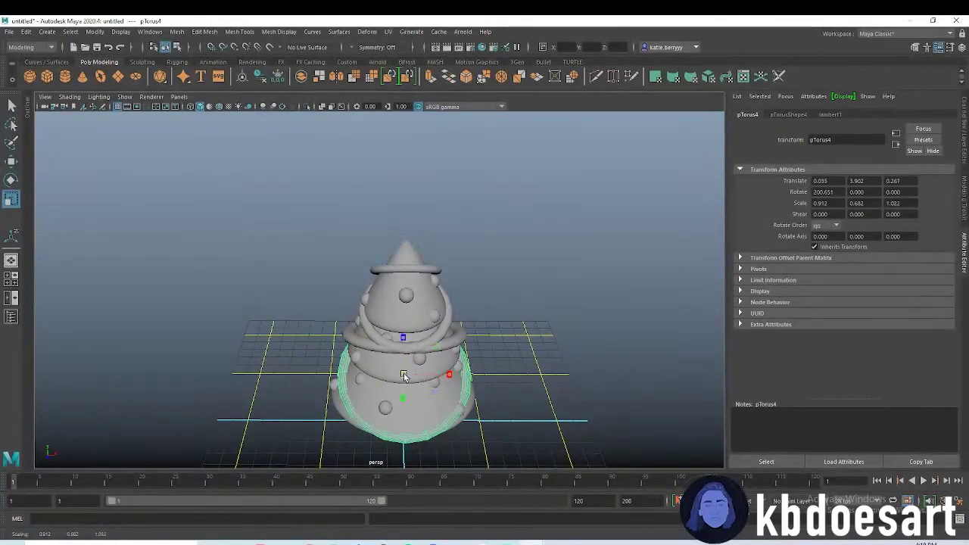
mouse_move(405, 374)
left_mouse_down()
mouse_move(418, 371)
mouse_move(403, 372)
left_mouse_up()
left_click(447, 373)
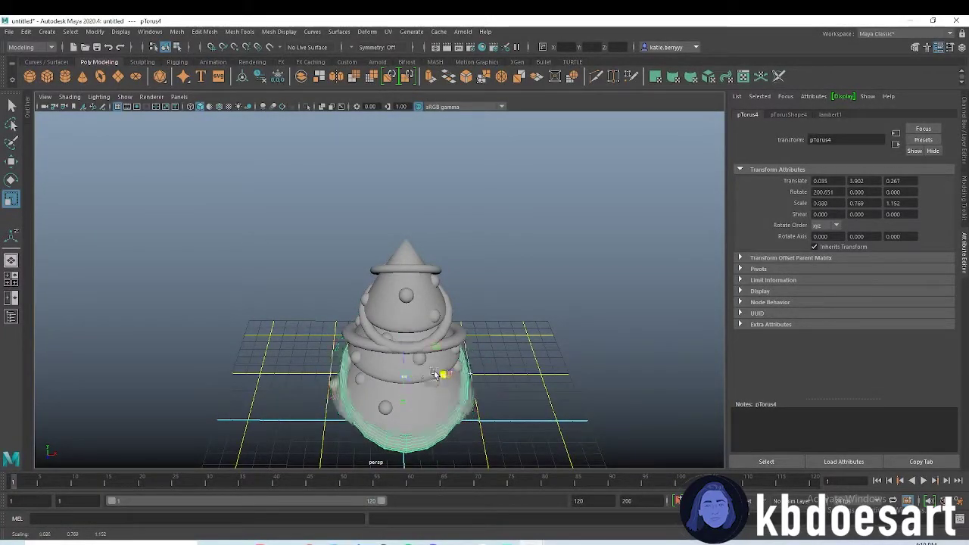
left_click_drag(526, 350, 683, 361, "alt")
left_click(683, 361)
left_click_drag(425, 335, 343, 384, "alt")
left_click(391, 369)
key("w")
left_click(471, 337)
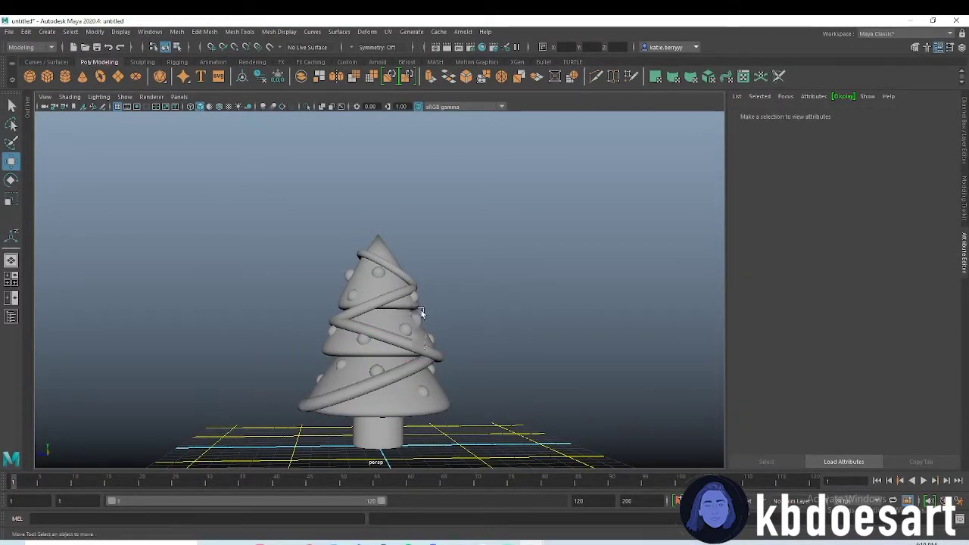
Select all four garland rings and assign them a new Arnold aiStandardSurface material.
left_click_drag(427, 291, 399, 265, "alt")
scroll(441, 266, "up", 3)
left_click(385, 240)
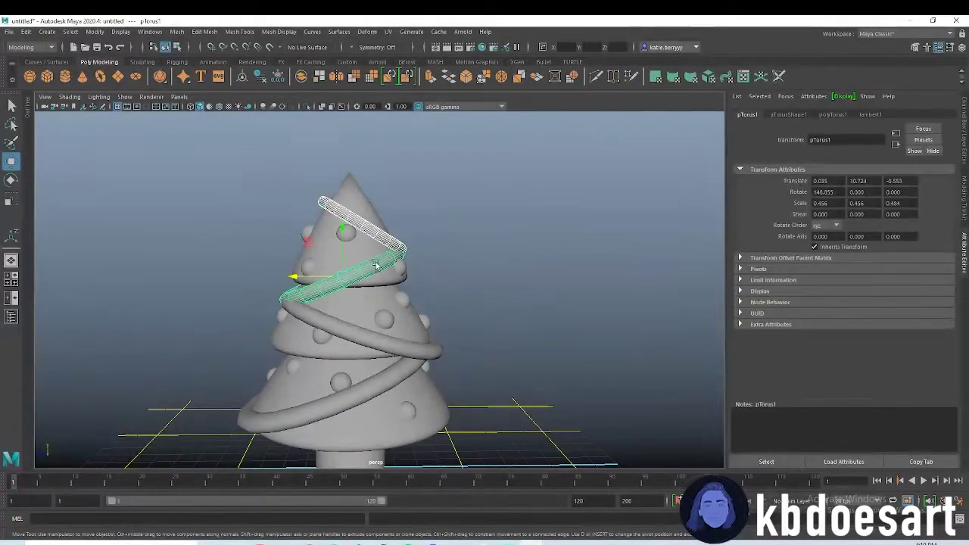
left_click(371, 333, "shift")
left_click(400, 385, "shift")
left_click(407, 382, "shift")
left_click(410, 371, "shift")
right_click(426, 353)
right_click_drag(426, 355, 422, 530)
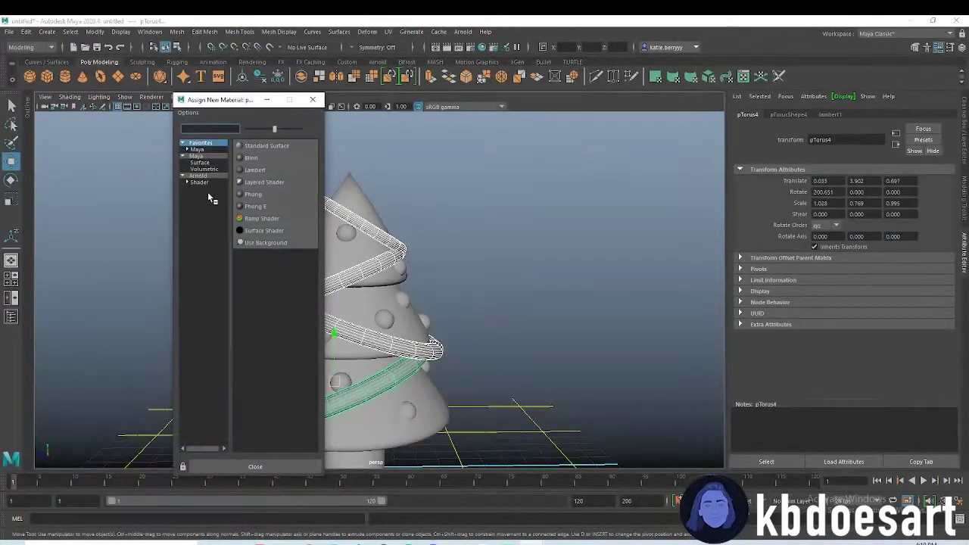
left_click(288, 315)
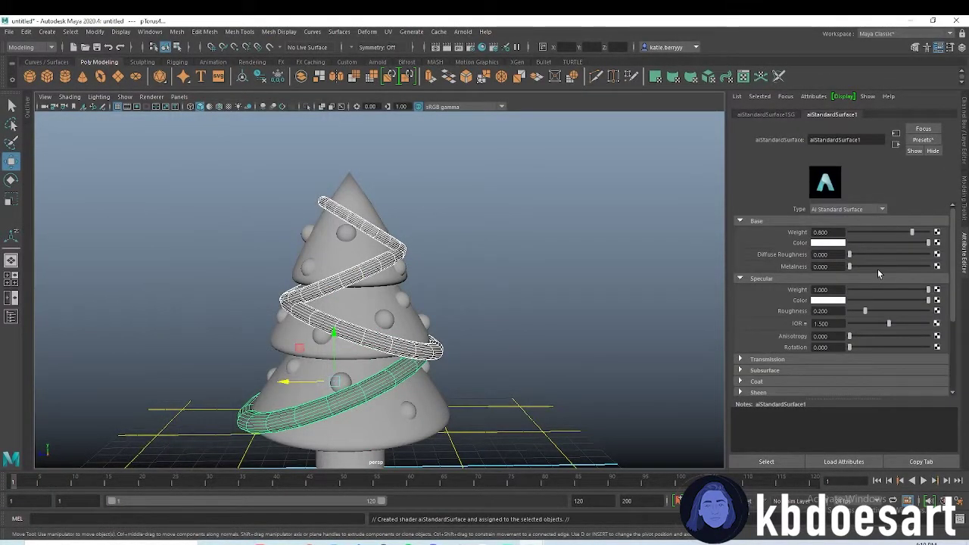
Raise the emission weight of the garland material to make the rings glow white.
scroll(816, 290, "down", 4)
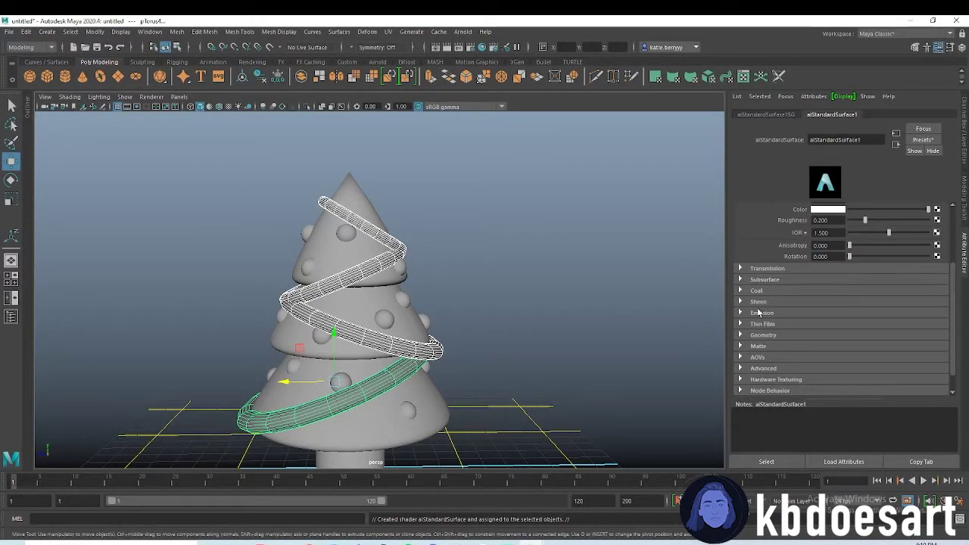
scroll(774, 355, "down", 1)
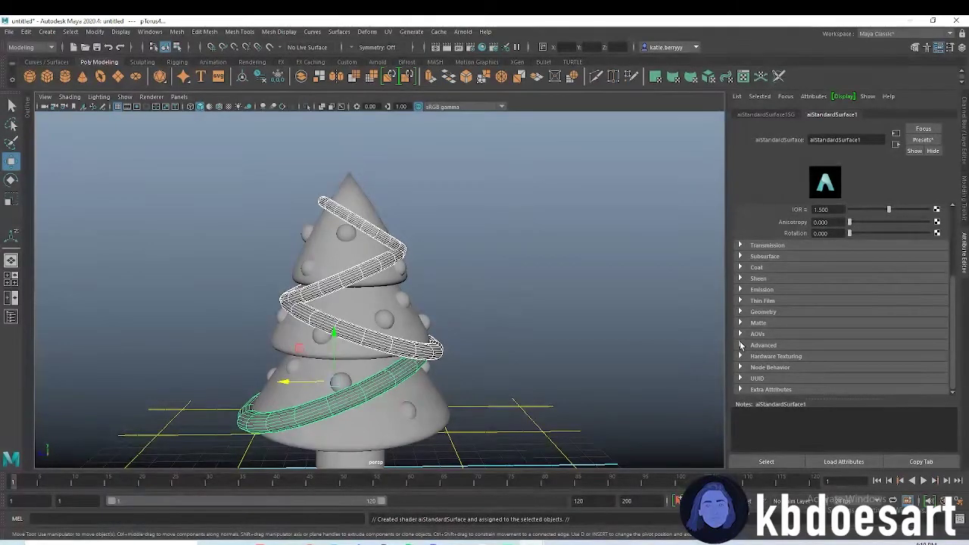
left_click(740, 291)
left_click_drag(850, 300, 918, 302)
left_click(569, 242)
left_click_drag(445, 339, 437, 337, "alt")
Select the three cone tiers of the tree and assign them a new Arnold aiStandardSurface material.
left_click(344, 201)
left_click(356, 418)
left_click_drag(489, 363, 487, 309, "alt")
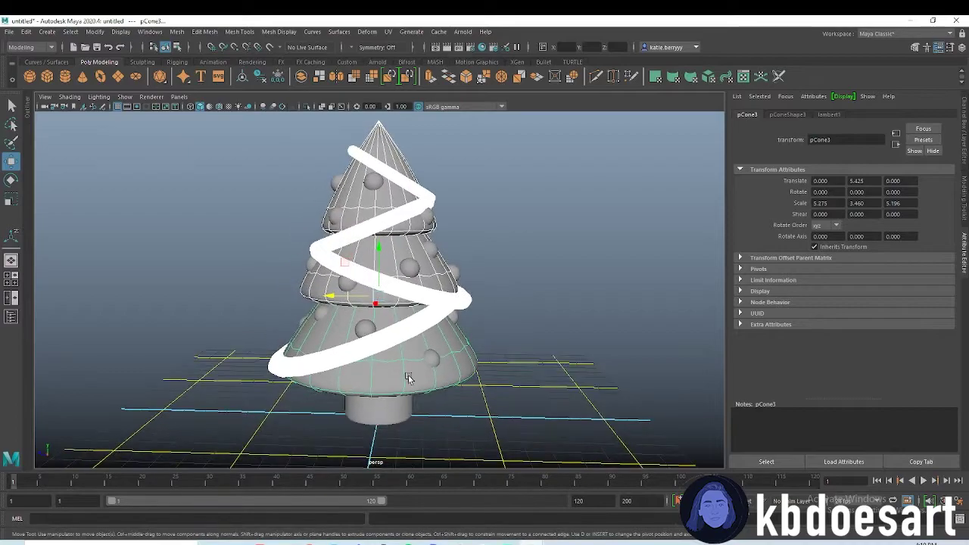
right_click_drag(409, 283, 415, 531)
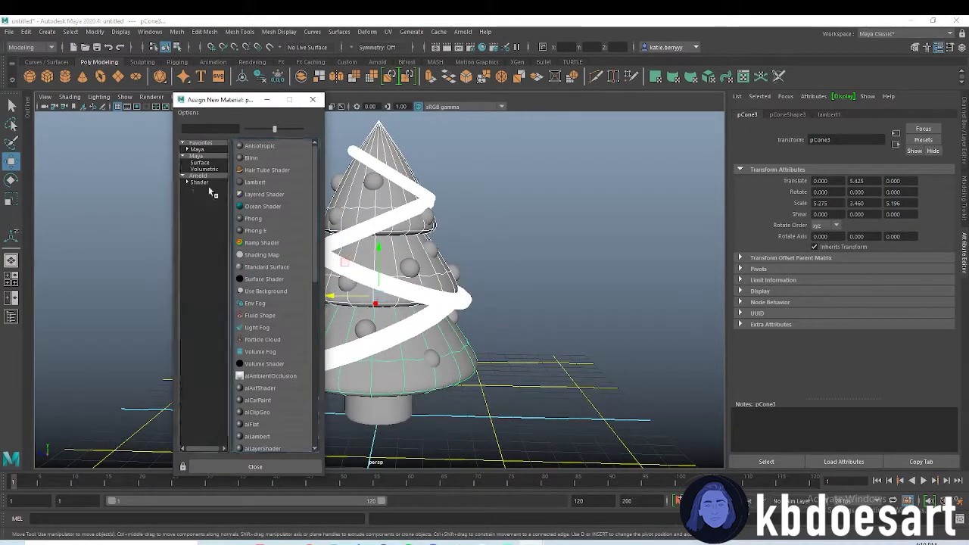
left_click(266, 315)
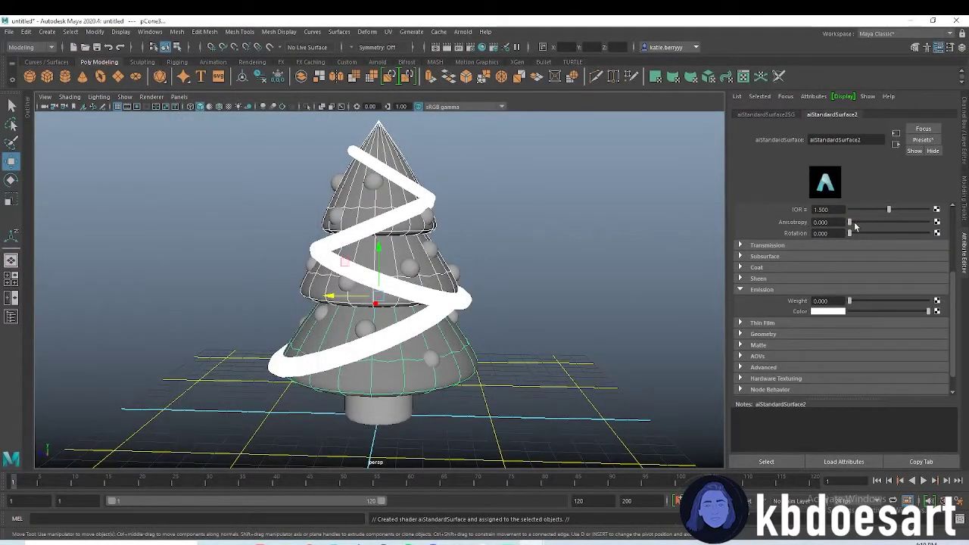
Set the cone material's base color to dark green with hue about 117.7, saturation 0.814 and value 0.153.
scroll(851, 241, "up", 3)
left_click(818, 252)
left_click(802, 271)
left_click(842, 283)
left_click(814, 295)
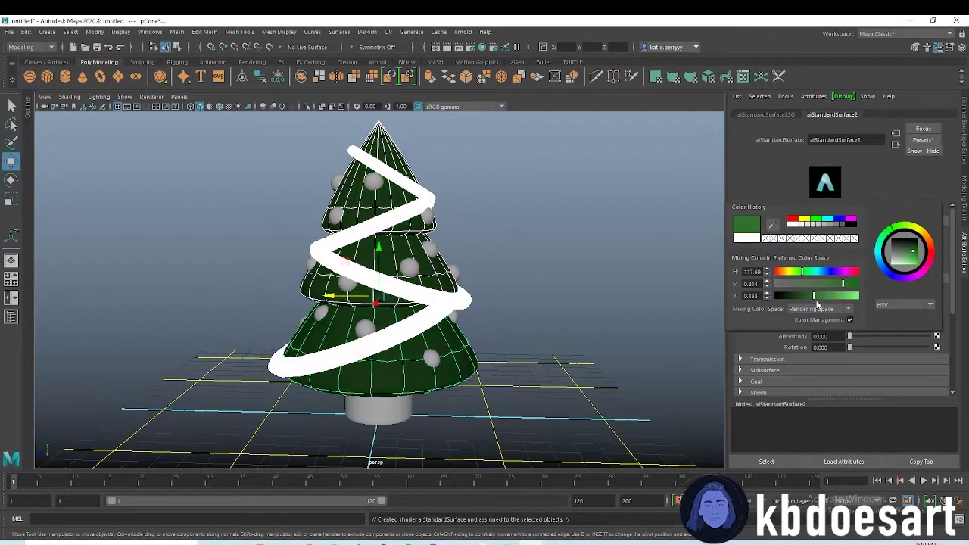
left_click(595, 242)
Select a first set of scattered ornament spheres around the tree and assign them a new aiStandardSurface material.
left_click(429, 251)
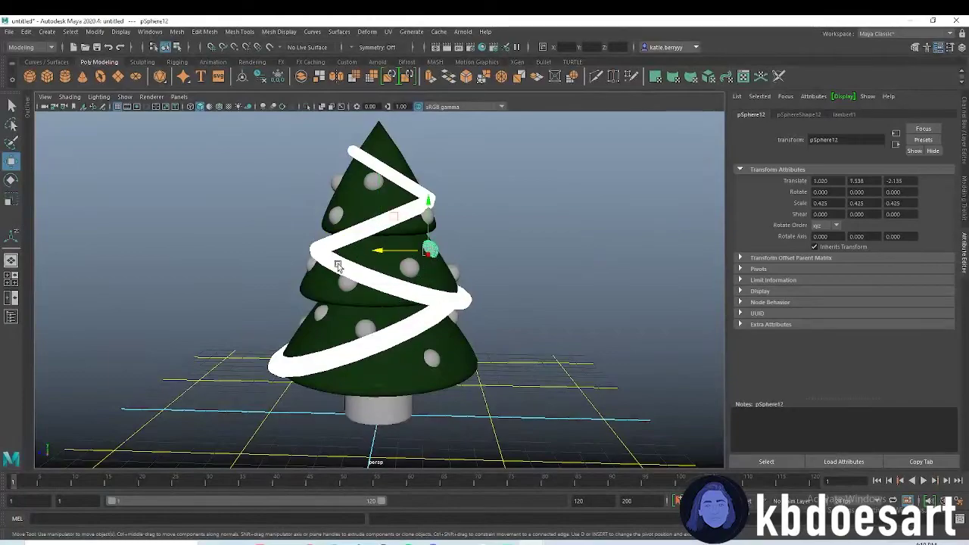
left_click(347, 285, "shift")
left_click(432, 358, "shift")
left_click(337, 183, "shift")
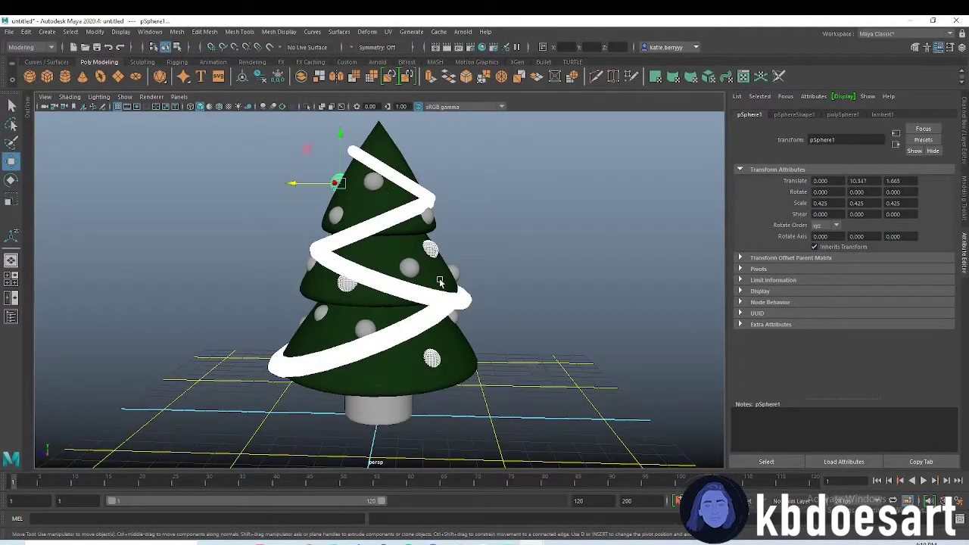
left_click_drag(487, 278, 306, 248, "alt")
left_click(386, 282, "shift")
left_click_drag(424, 261, 387, 227, "alt")
left_click(403, 322, "shift")
right_click_drag(403, 324, 415, 530)
left_click(199, 182)
left_click(268, 315)
Give the first ornament material a bright red base color and raise its metalness to the maximum.
left_click(830, 244)
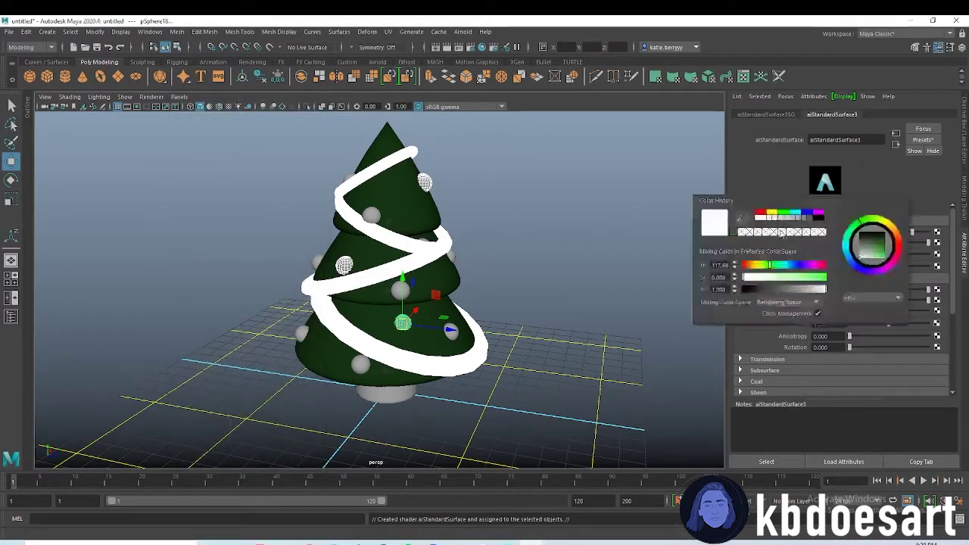
left_click(767, 216)
left_click_drag(874, 270, 930, 267)
Select a second set of unshaded ornament spheres across the tiers and assign them another new aiStandardSurface material.
left_click_drag(598, 261, 392, 184, "alt")
left_click(391, 184)
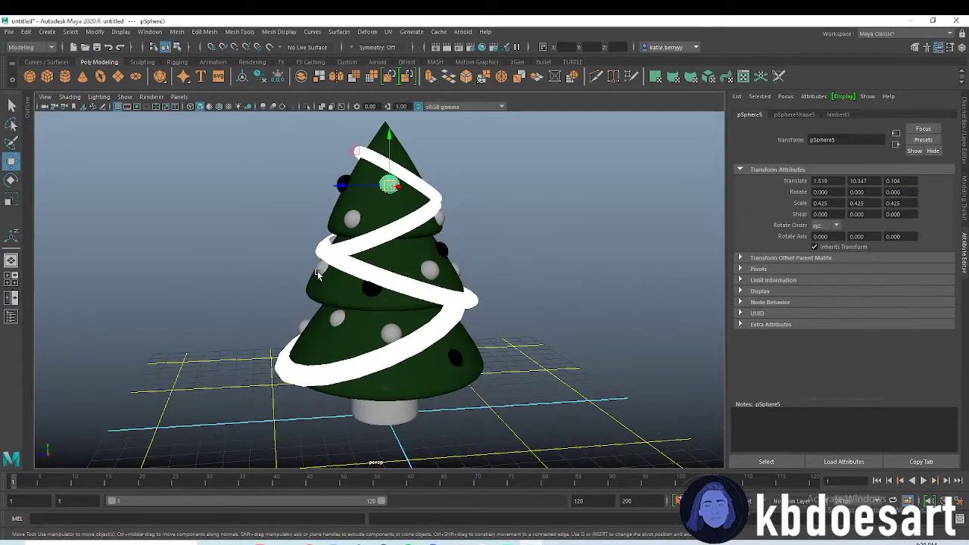
left_click(321, 269)
left_click(391, 332)
left_click_drag(528, 298, 336, 329, "alt")
left_click(399, 216)
left_click(365, 324)
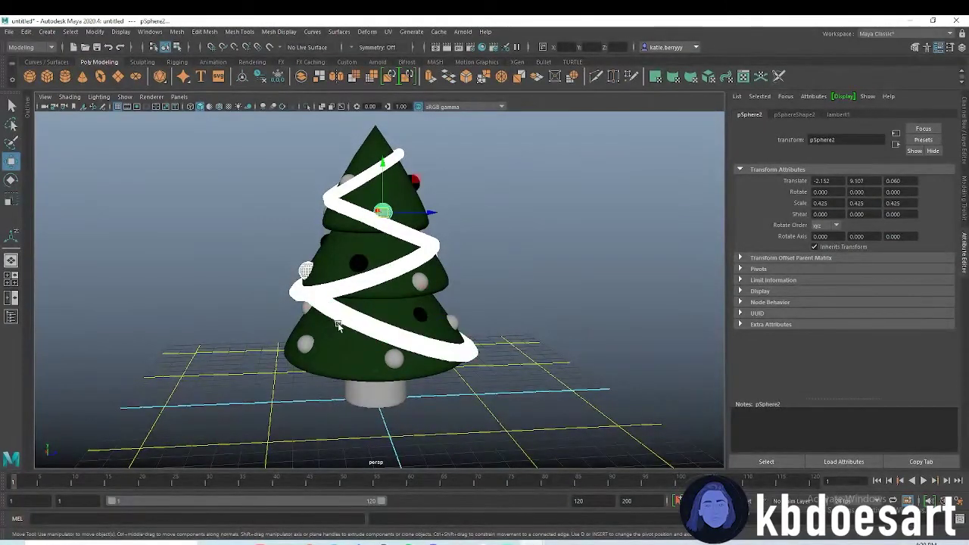
left_click(345, 324)
left_click(420, 286)
right_click_drag(420, 284, 416, 522)
left_click(200, 182)
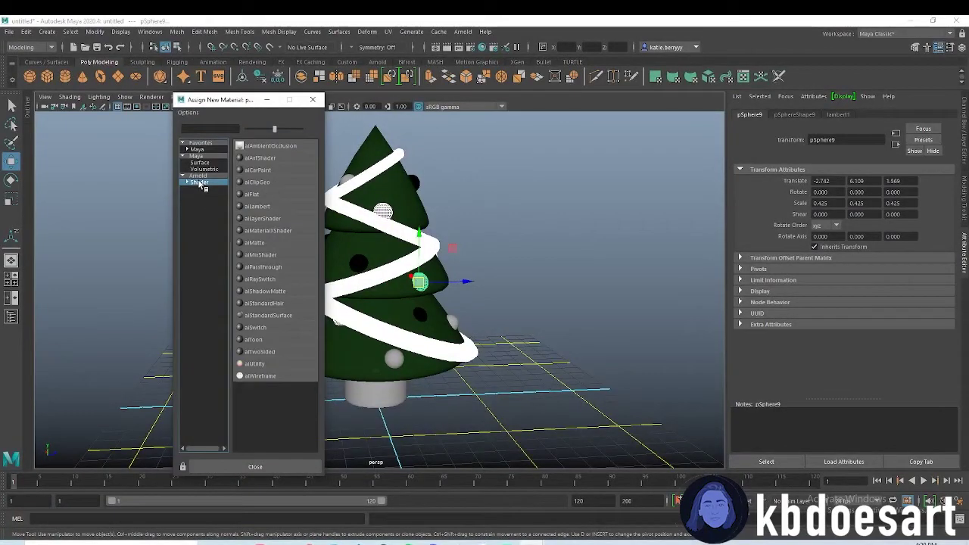
left_click(266, 315)
Try a golden-yellow base color with hue about 42.4 on the second ornament material and set its metalness to 1.
left_click(827, 242)
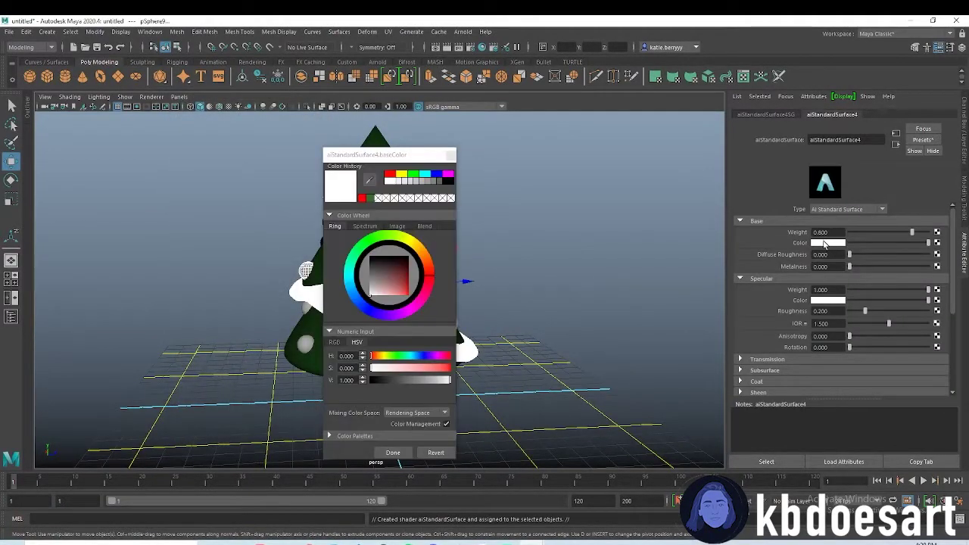
left_click(421, 250)
left_click_drag(402, 288, 411, 304)
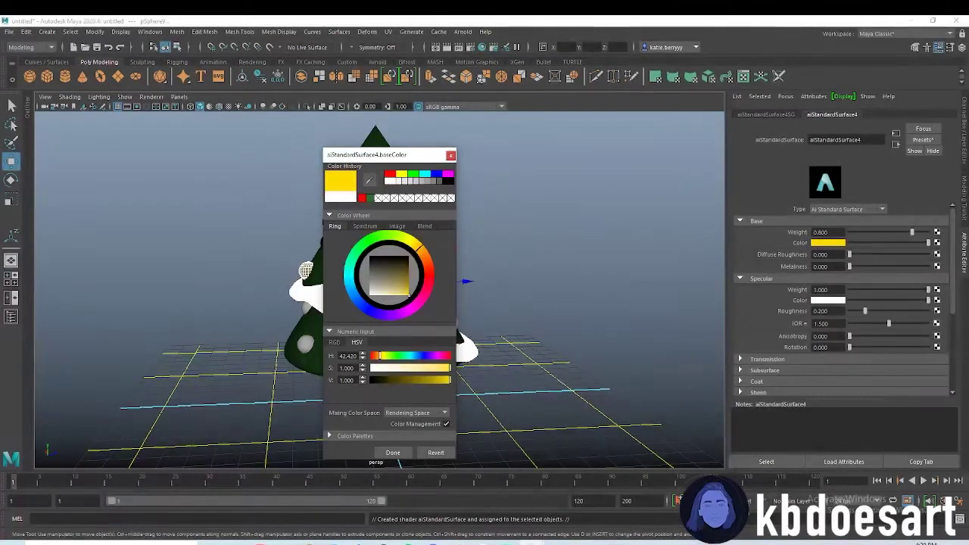
left_click_drag(849, 266, 965, 267)
left_click(450, 156)
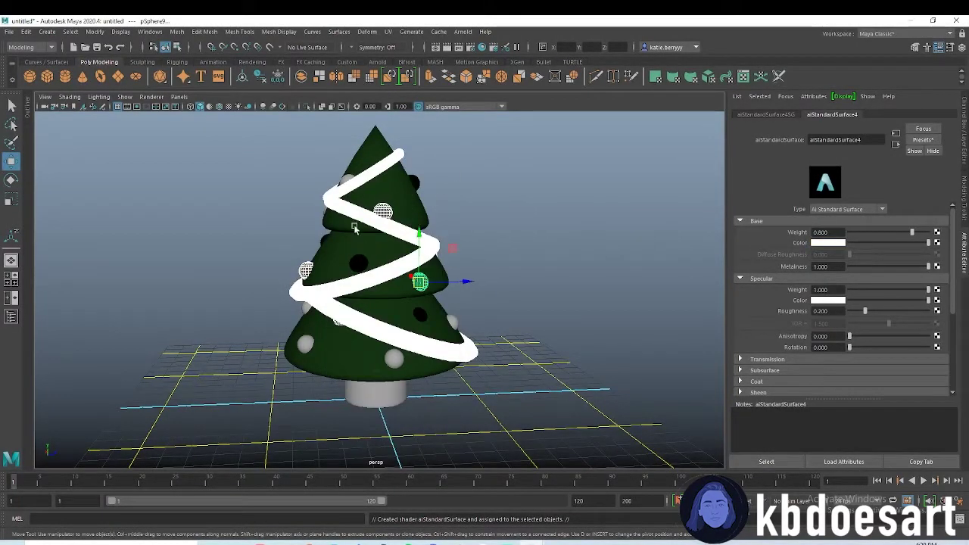
Select the remaining unshaded ornament spheres all around the tree.
left_click(350, 178)
left_click(307, 345)
left_click(394, 359, "shift")
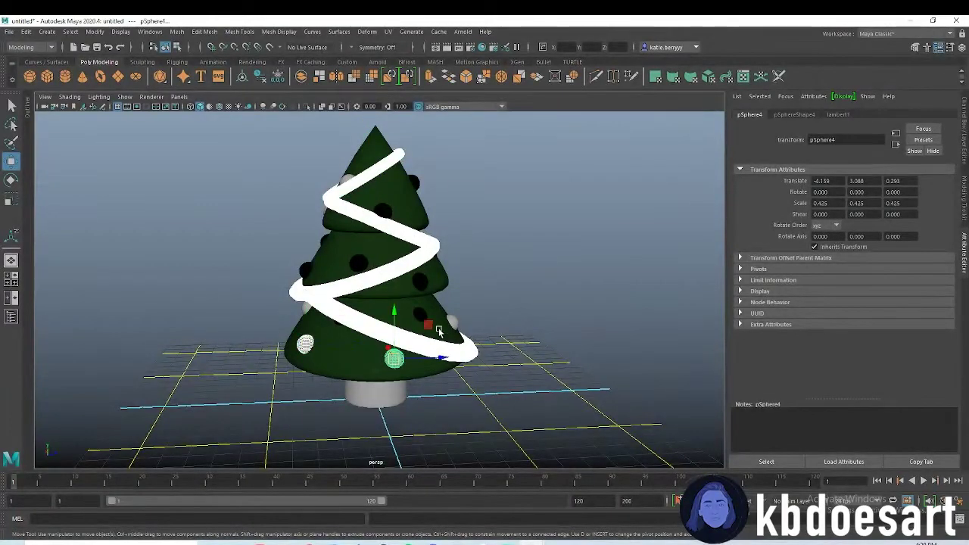
left_click(453, 322, "shift")
left_click(454, 321)
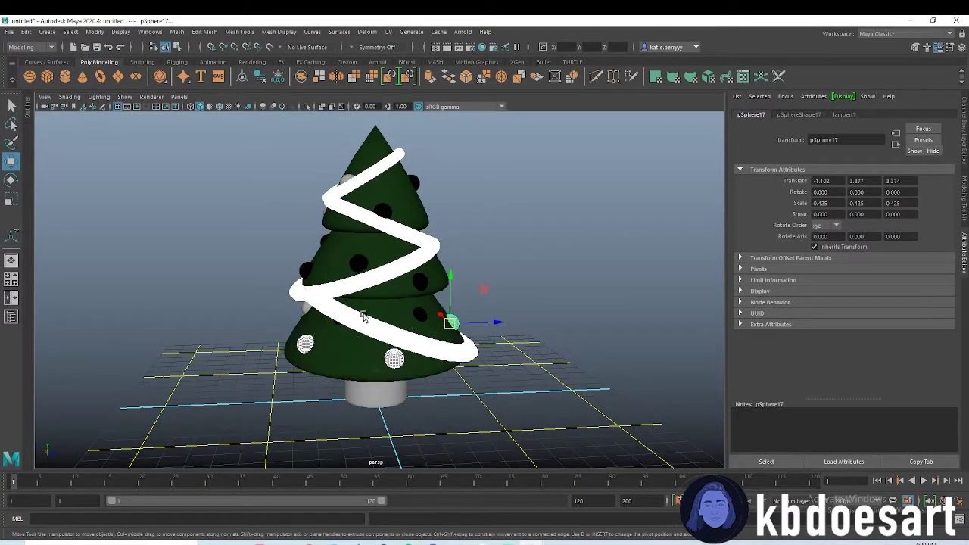
left_click(306, 309)
left_click_drag(455, 291, 404, 276, "alt")
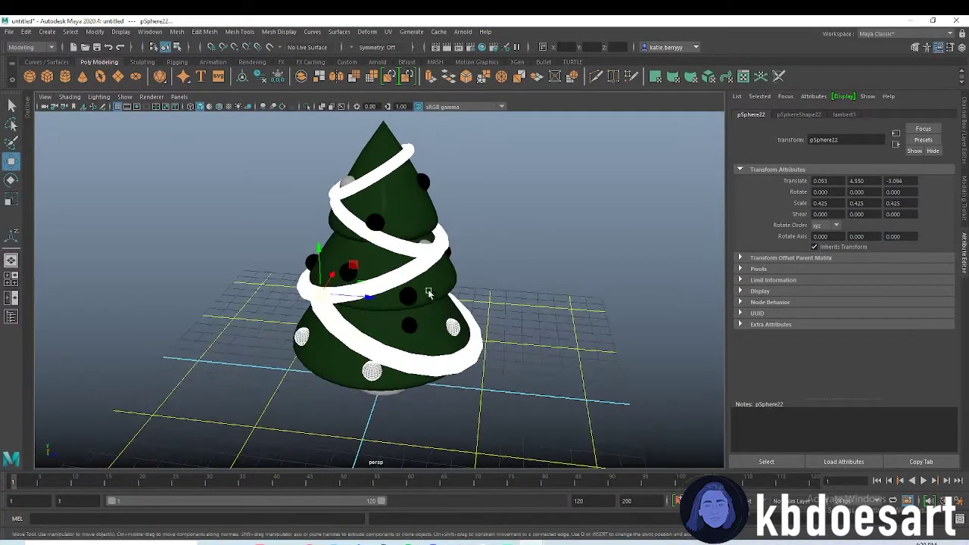
left_click(346, 181)
left_click_drag(534, 284, 382, 261, "alt")
left_click(353, 257)
left_click(409, 240, "shift")
left_click(399, 338, "shift")
left_click_drag(453, 328, 350, 309, "alt")
left_click(373, 299)
left_click(399, 242)
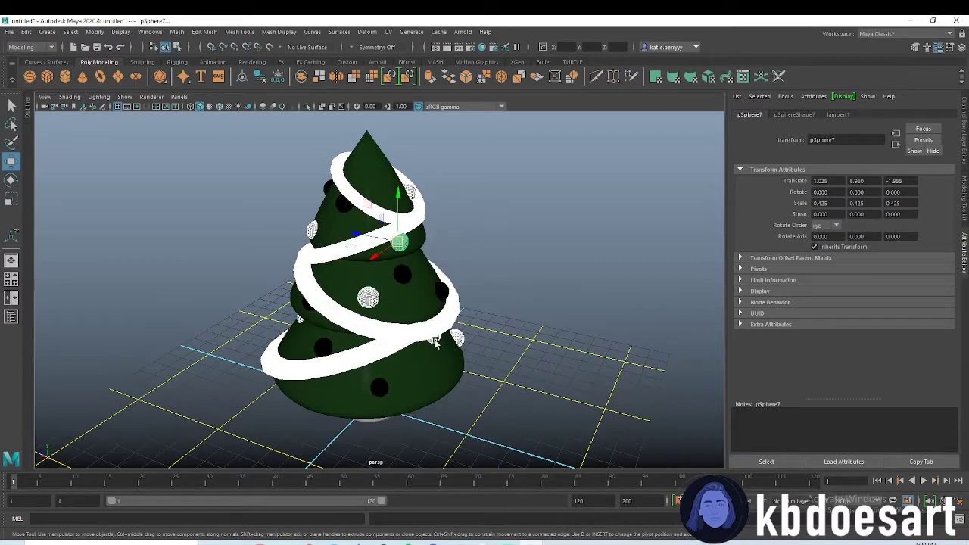
Assign a new aiStandardSurface material to the selected ornaments and darken its base color to mid-grey.
right_click_drag(436, 343, 426, 530)
left_click(198, 176)
left_click(268, 315)
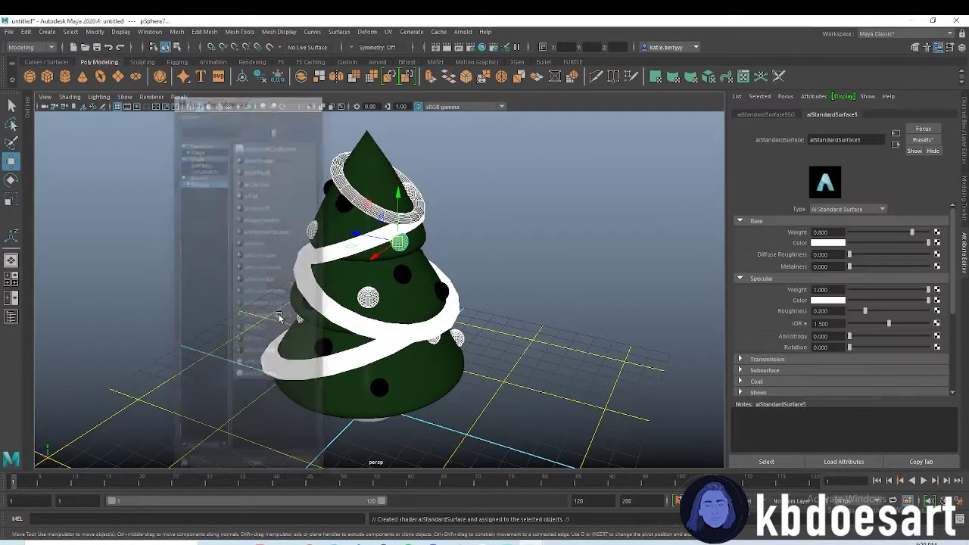
left_click(835, 243)
left_click(835, 290)
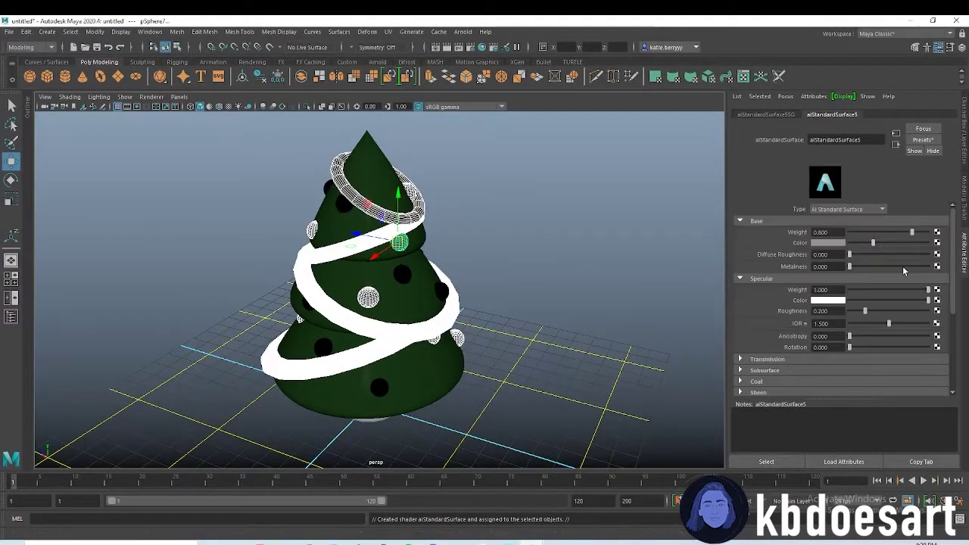
left_click(505, 259)
Reassign the existing glowing white garland material to the topmost garland ring.
left_click_drag(421, 372, 416, 199, "alt")
left_click(416, 199)
right_click_drag(420, 195, 518, 462)
left_click(563, 370)
Select the trunk cylinder and assign it a new Arnold aiStandardSurface material.
left_click_drag(560, 390, 499, 377, "alt")
left_click(349, 385)
right_click_drag(372, 284, 373, 412)
right_click_drag(389, 528, 389, 529)
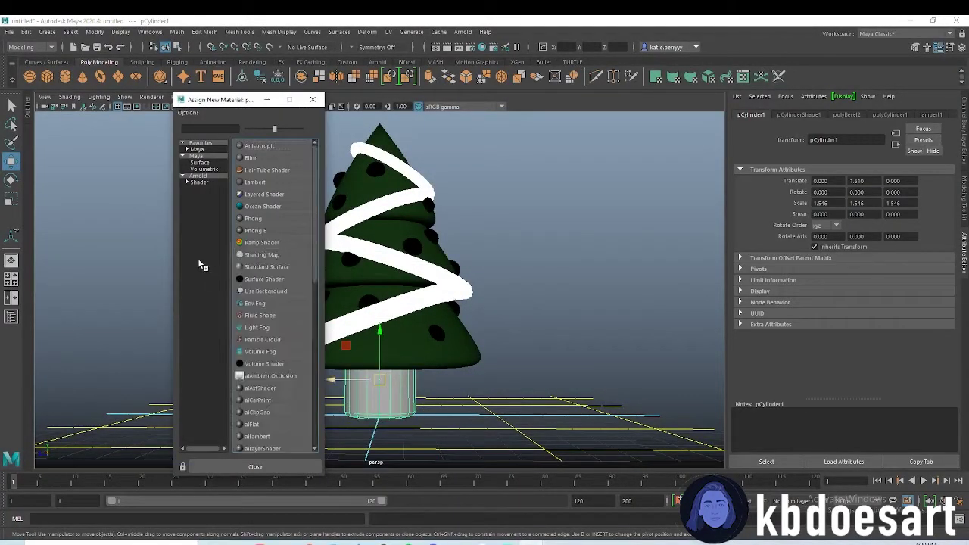
left_click(199, 183)
left_click(277, 305)
Set the trunk material's base color to dark brown with hue 30 and saturation 0.596.
left_click(821, 243)
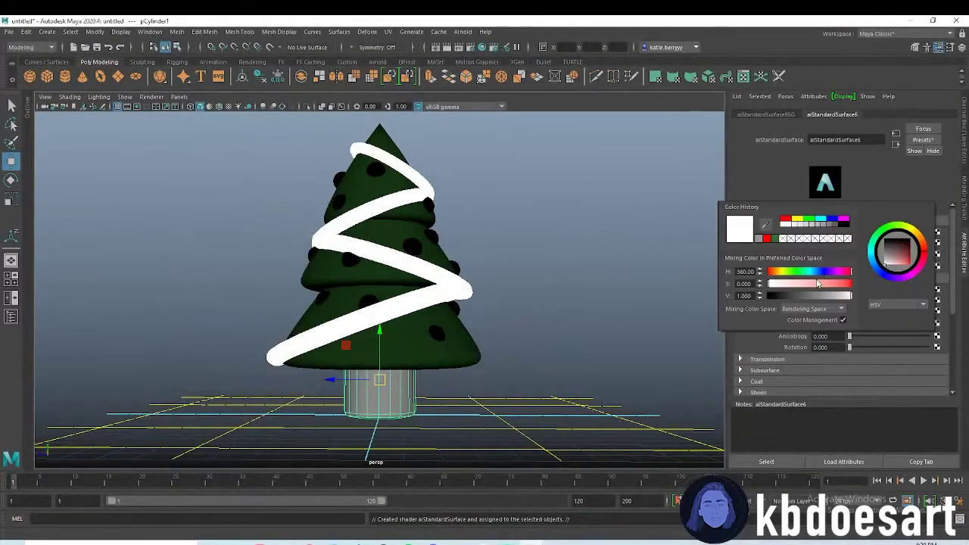
left_click(818, 284)
left_click(813, 296)
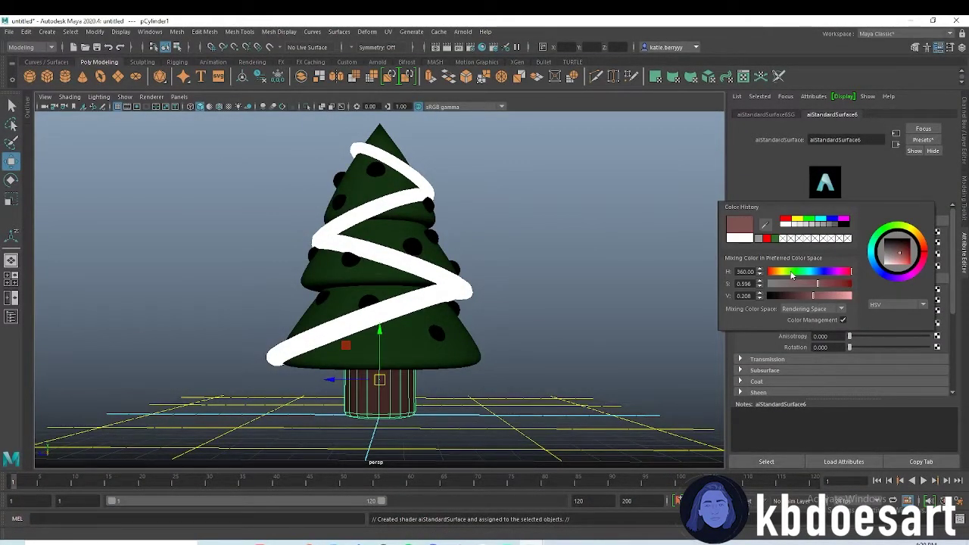
left_click(777, 271)
left_click(793, 296)
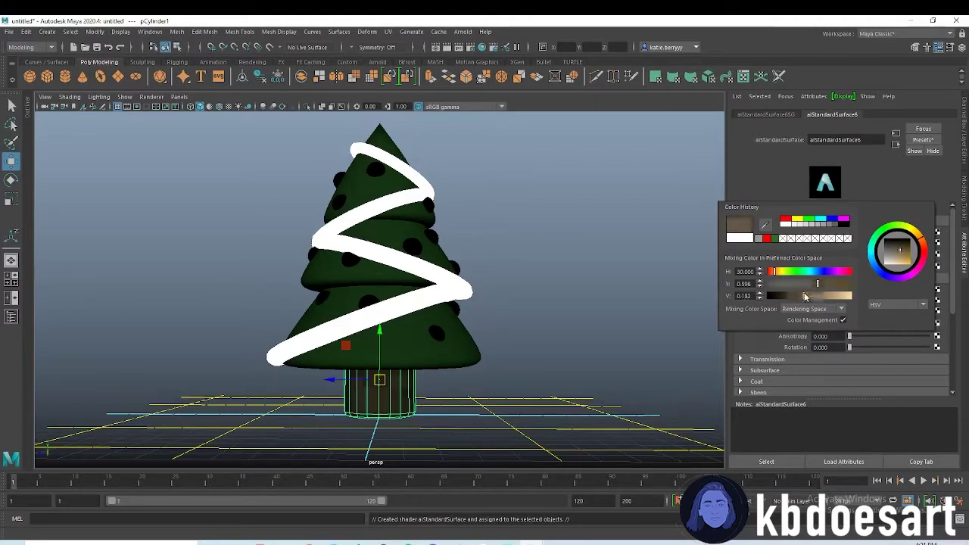
left_click(560, 189)
Add an Arnold skydome light to the scene.
left_click_drag(558, 274, 401, 193, "alt")
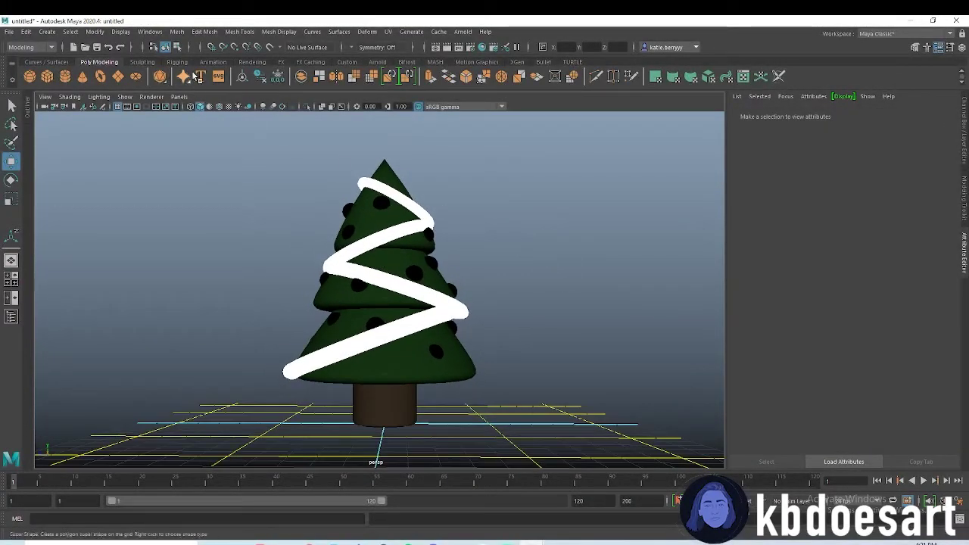
left_click(377, 62)
left_click(81, 77)
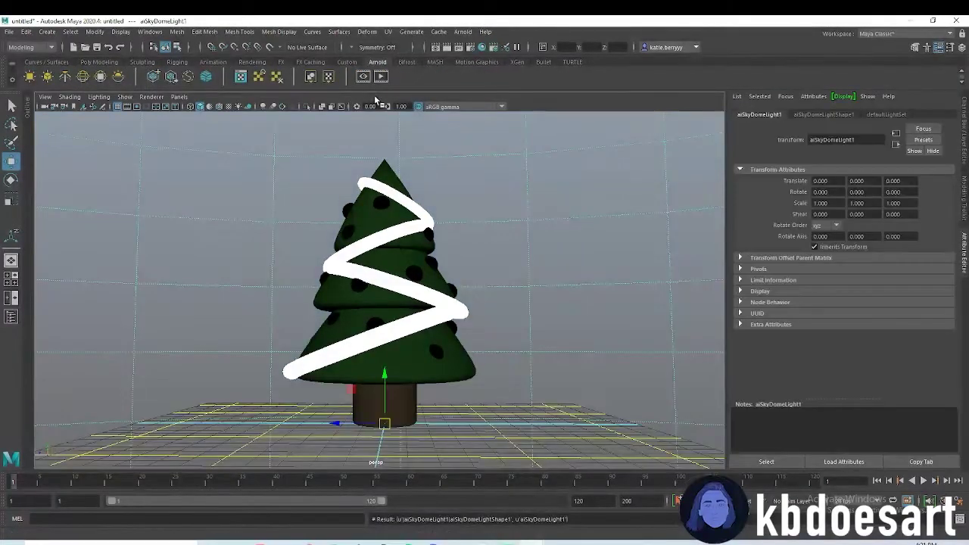
Save the scene in the Downloads folder as "christmas tree" in Maya ASCII format.
key("ctrl+s")
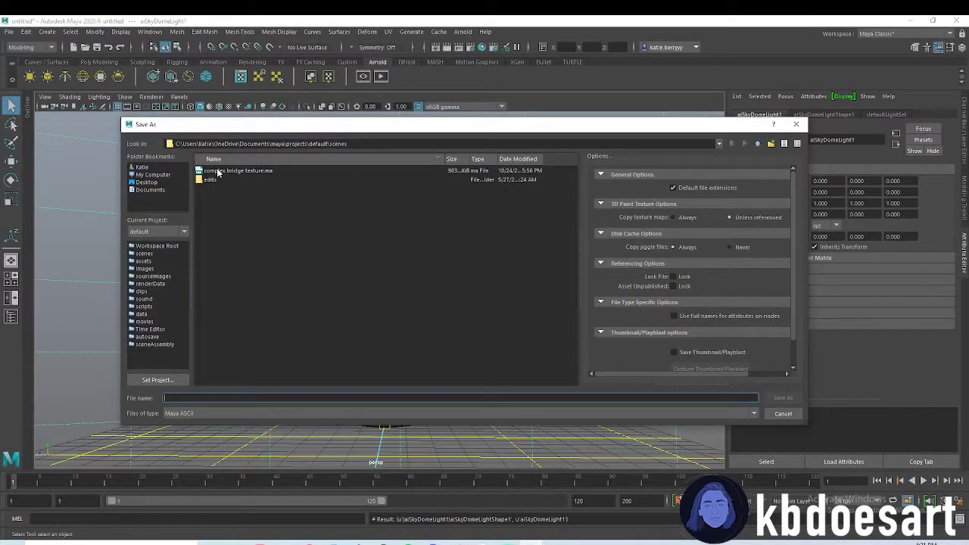
type("christmas ti")
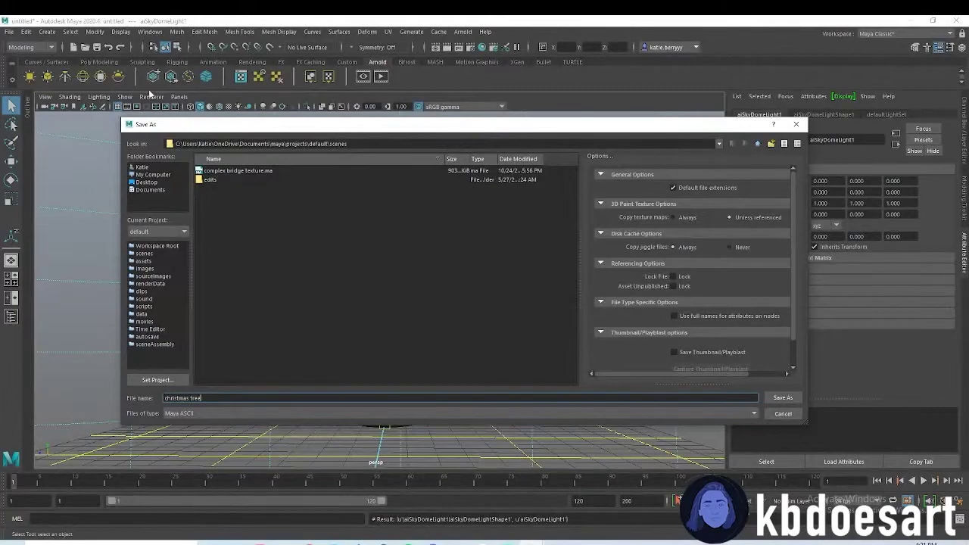
left_click(147, 167)
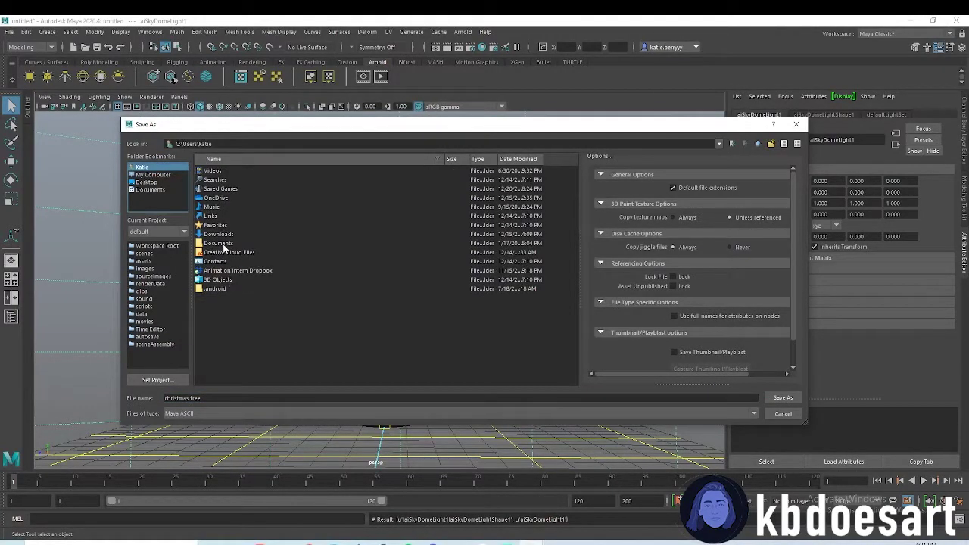
double_click(220, 243)
left_click(166, 168)
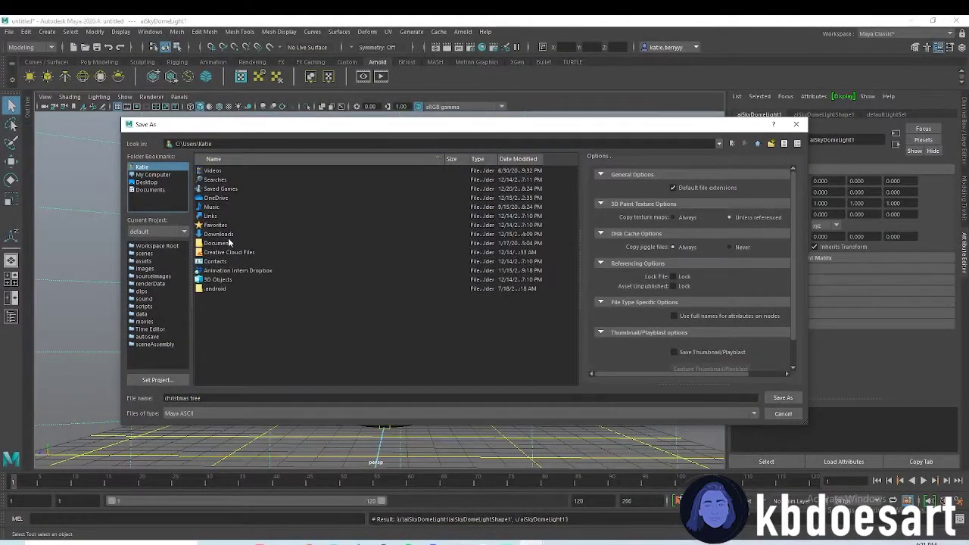
double_click(227, 236)
left_click(780, 397)
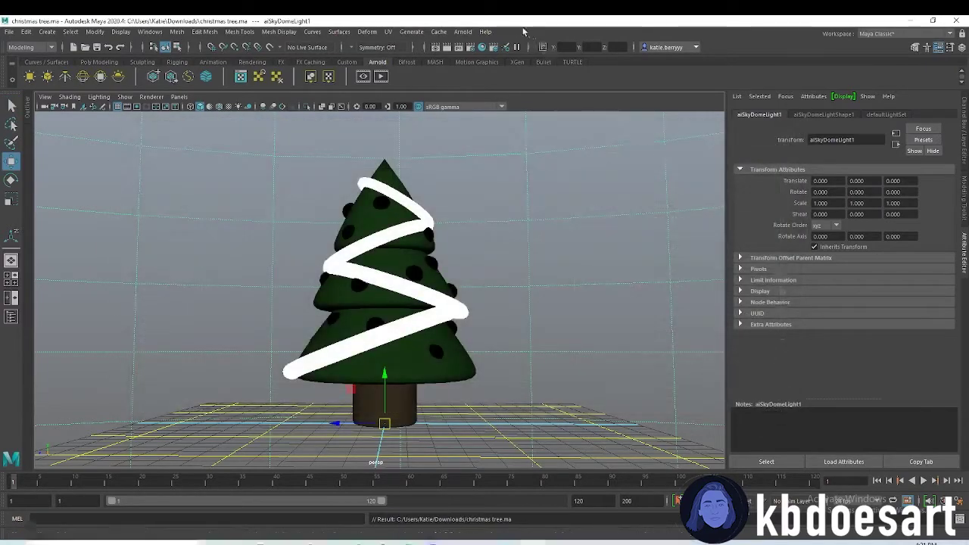
Open the Arnold RenderView to render the tree and shift the tree within the rendered frame.
left_click(462, 32)
left_click(473, 51)
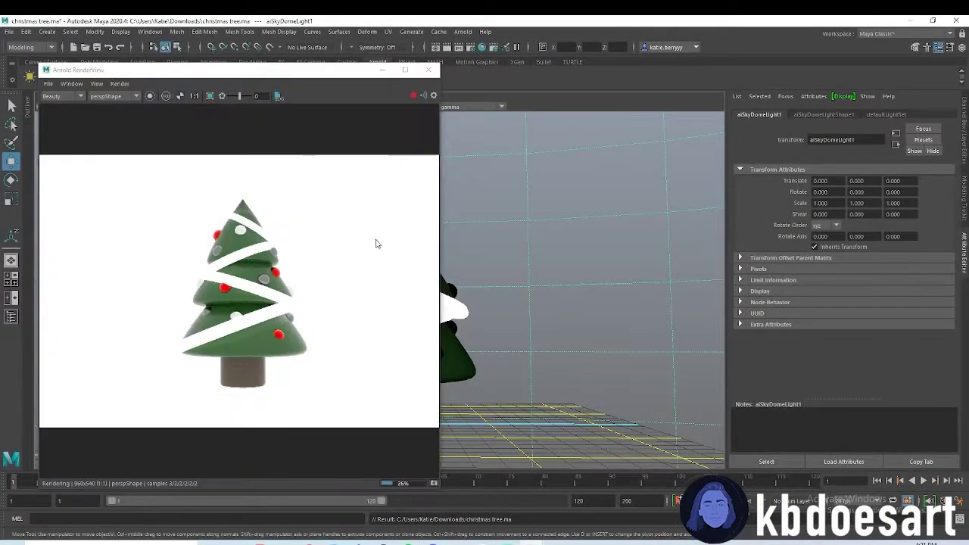
middle_click_drag(545, 281, 584, 308, "alt")
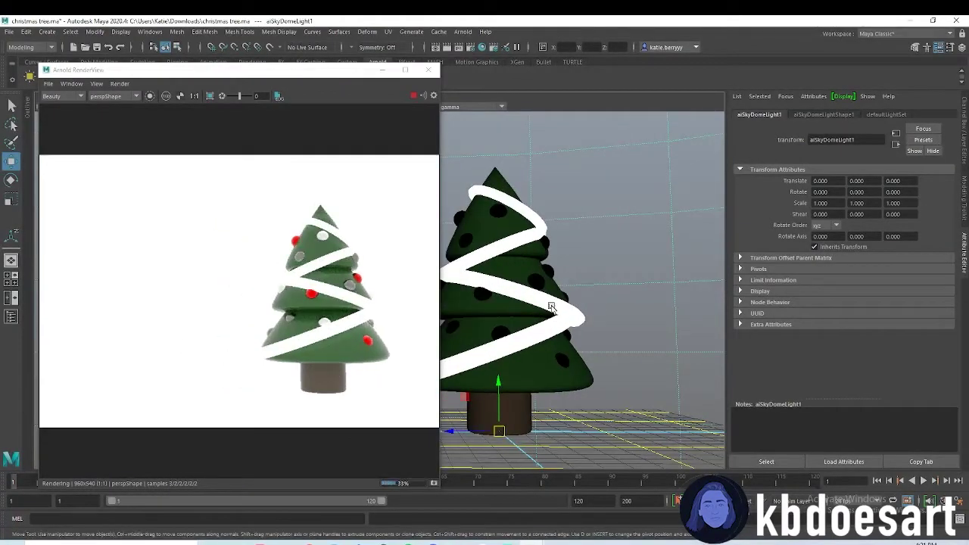
Select the middle garland ring and change the base color of its material to golden yellow.
left_click(550, 307)
left_click(842, 114)
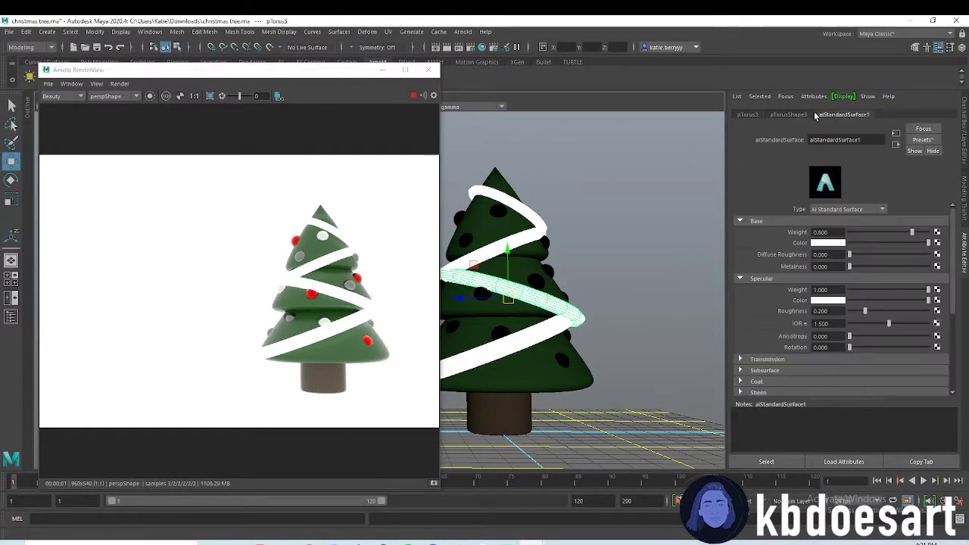
left_click(828, 243)
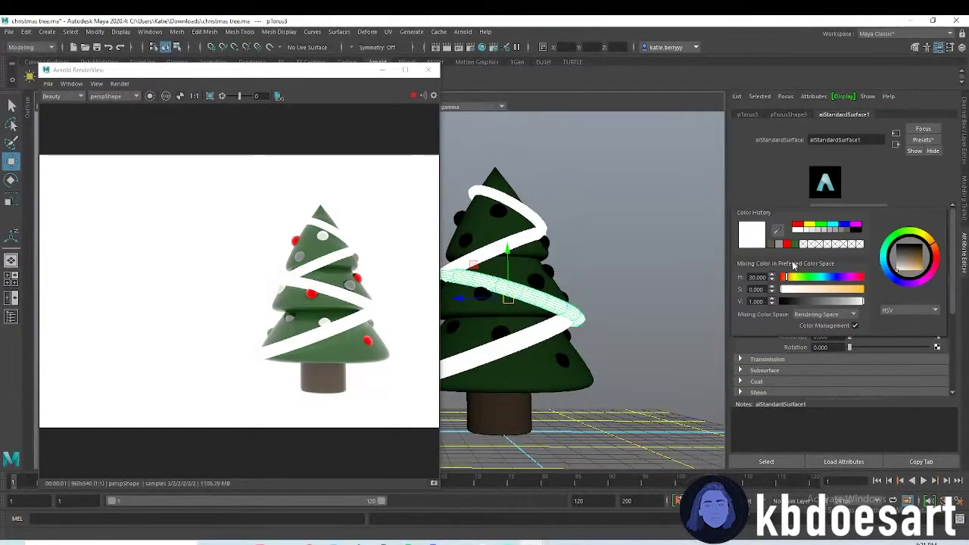
left_click(835, 290)
left_click_drag(788, 278, 793, 280)
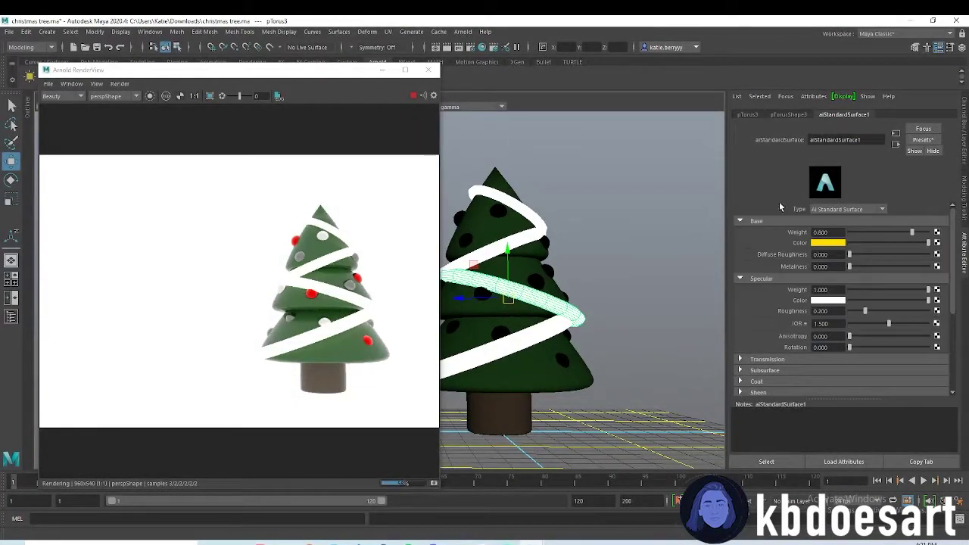
Set the emission color of the garland material to a pale warm yellow.
scroll(829, 314, "down", 3)
left_click(827, 288)
left_click(796, 331)
left_click(822, 333)
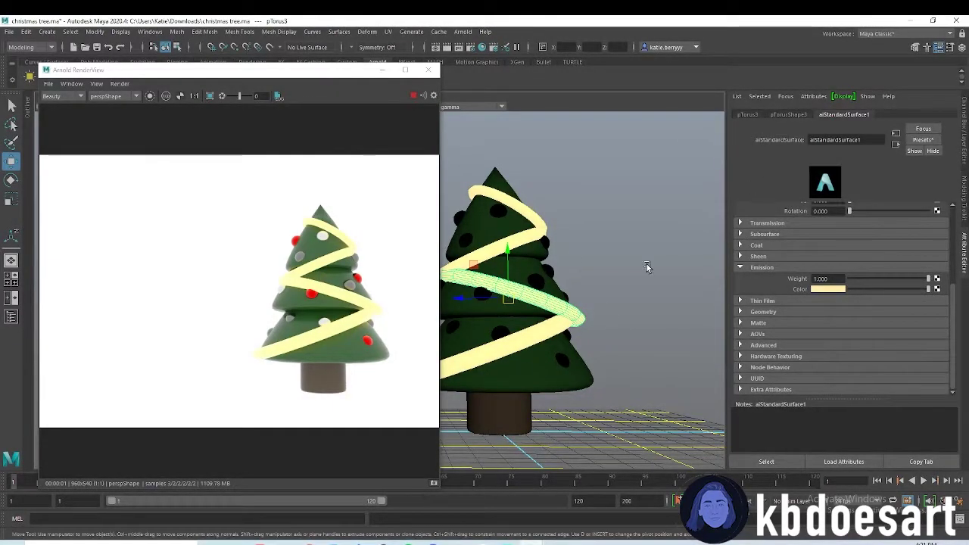
Select the white ornament on the front of the top tier and change its material's base color to golden yellow.
left_click_drag(644, 265, 518, 283, "alt")
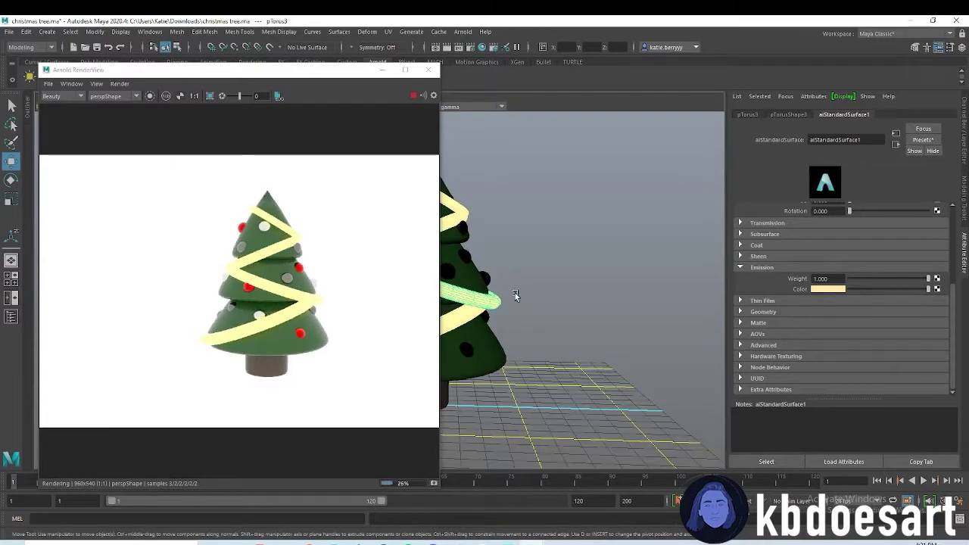
left_click(463, 257)
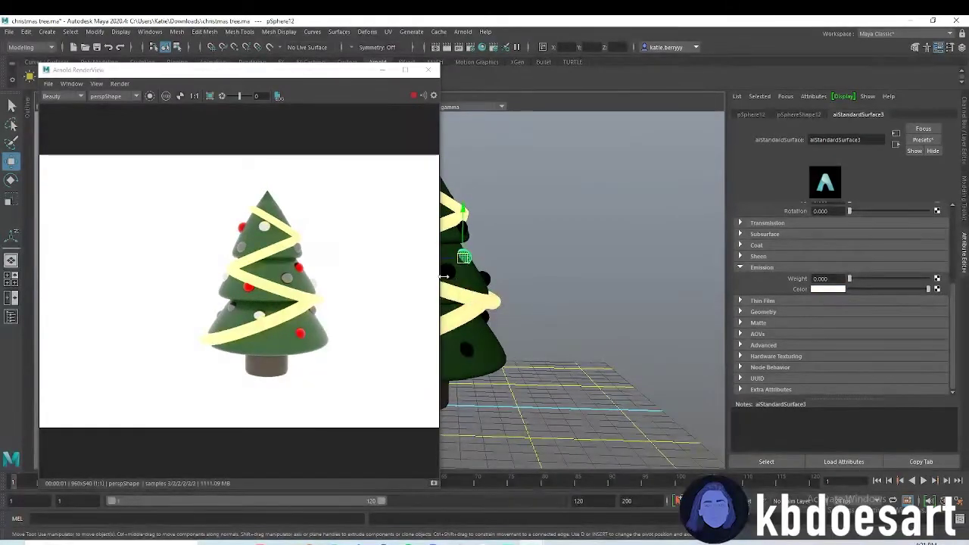
left_click(448, 276)
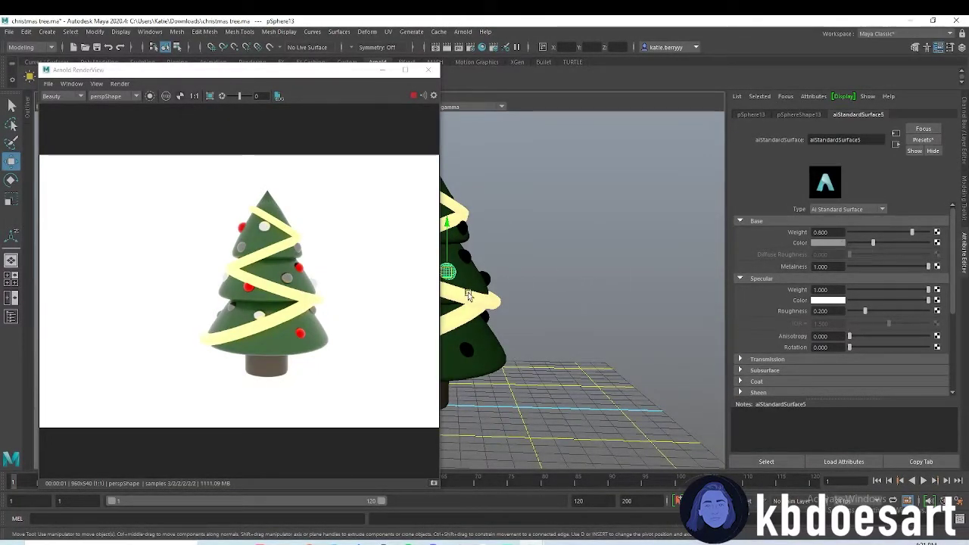
middle_click_drag(511, 243, 559, 251, "alt")
left_click(466, 206)
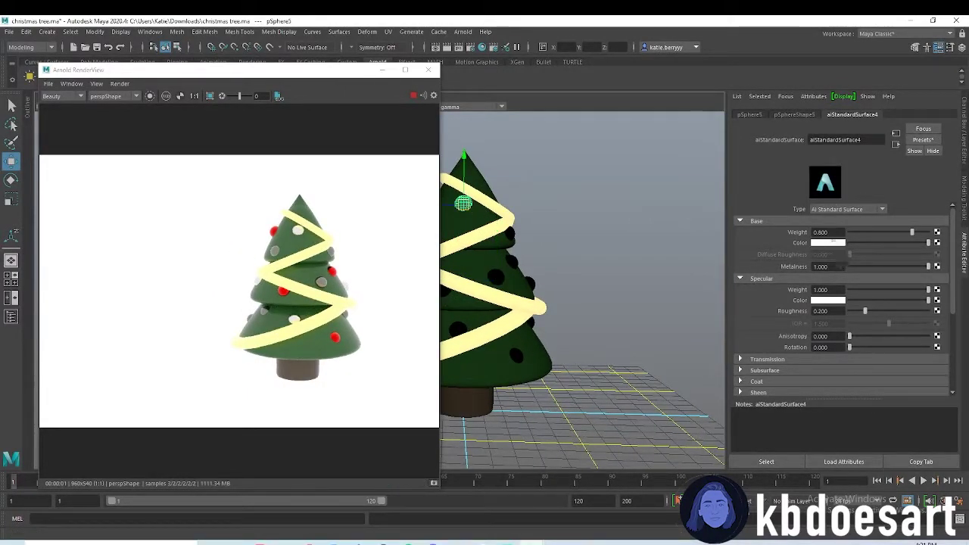
left_click(832, 243)
left_click_drag(847, 293, 871, 287)
Lighten the base color of the grey ornament material on the middle tier to white.
left_click(496, 278)
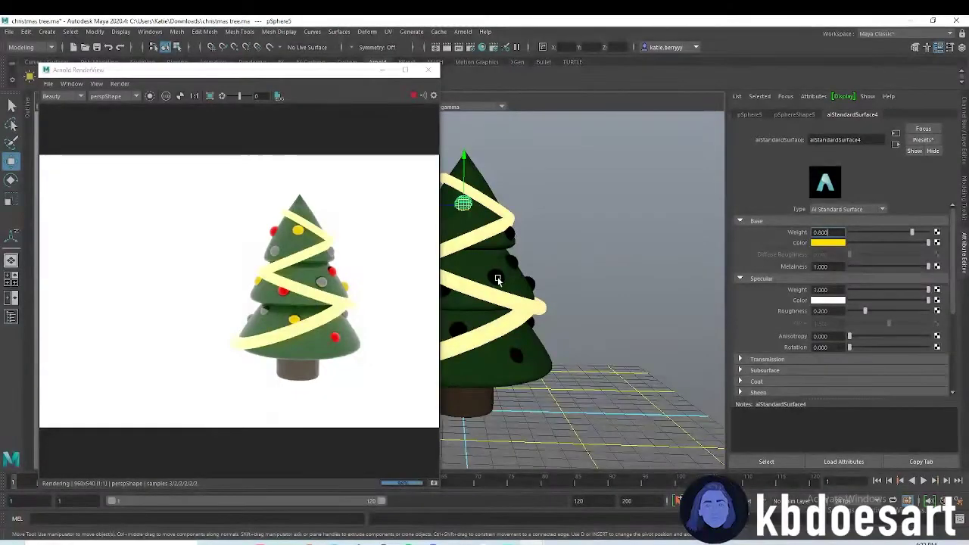
left_click(840, 242)
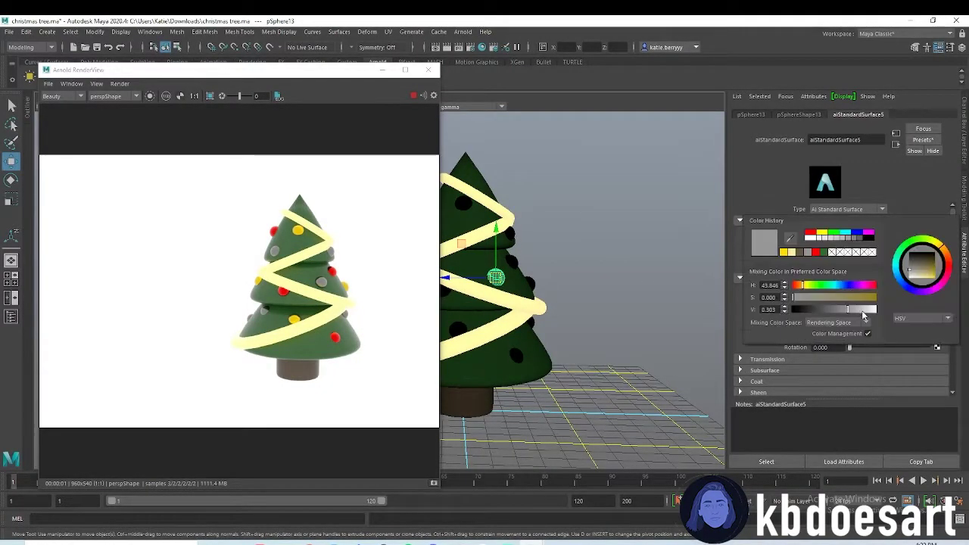
left_click_drag(863, 312, 873, 315)
left_click(609, 239)
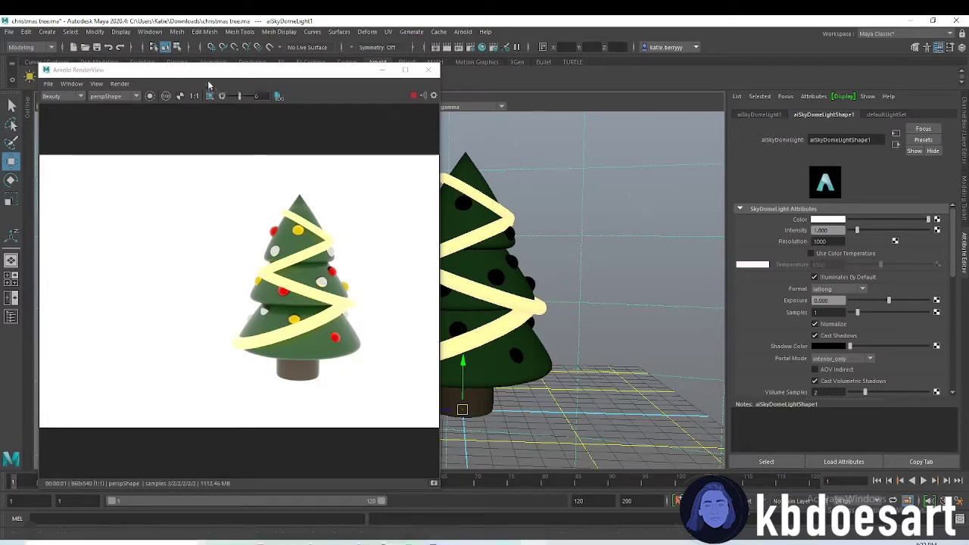
Create a polygon plane beneath the tree and scale it up into a large floor.
left_click_drag(196, 70, 195, 100)
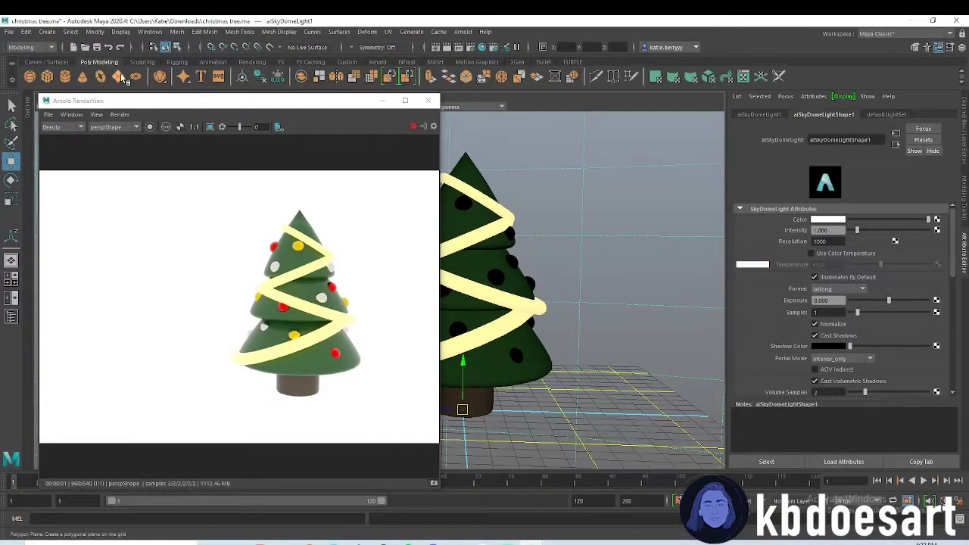
left_click(119, 77)
key("r")
left_click_drag(462, 409, 776, 394)
Assign a new Arnold standard surface material to the floor plane and map a Checker texture to its base color.
right_click_drag(611, 285, 606, 529)
left_click(198, 182)
left_click(272, 315)
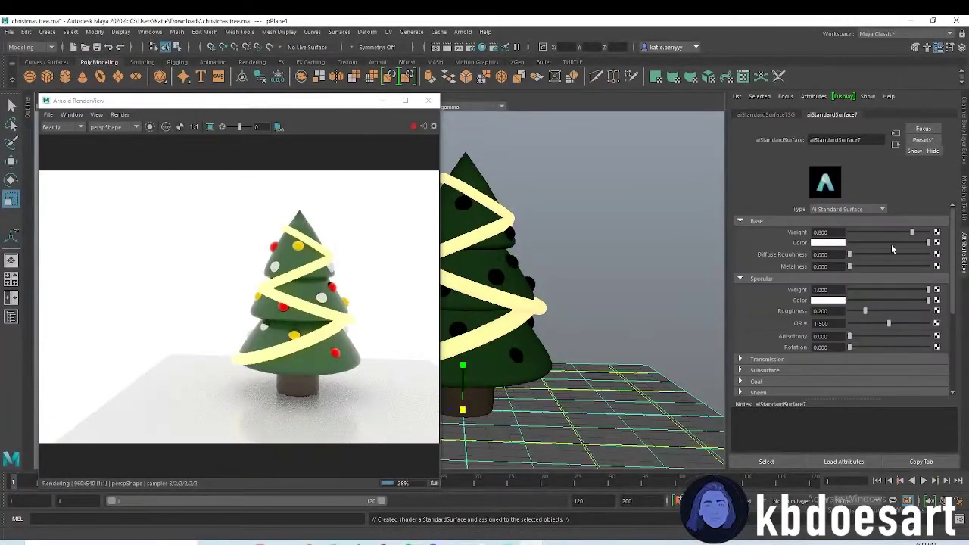
left_click(937, 242)
left_click(573, 164)
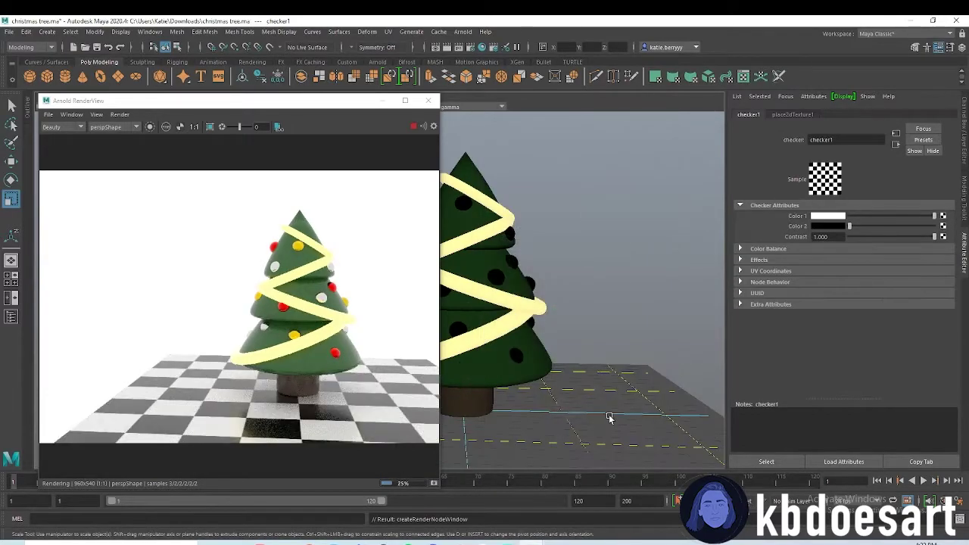
Set the specular roughness of the floor material to 0.273 and enlarge the floor plane slightly.
left_click(609, 417)
left_click(884, 114)
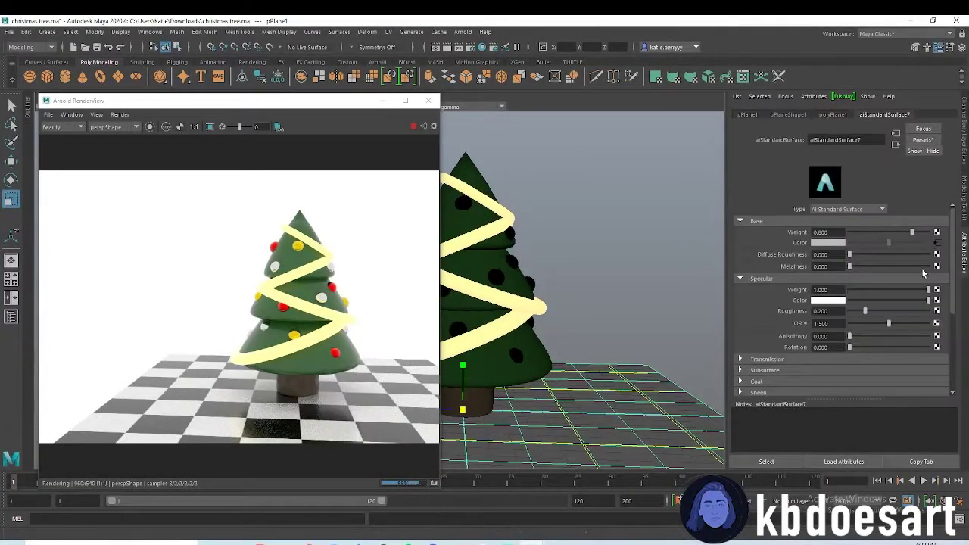
left_click_drag(920, 311, 932, 311)
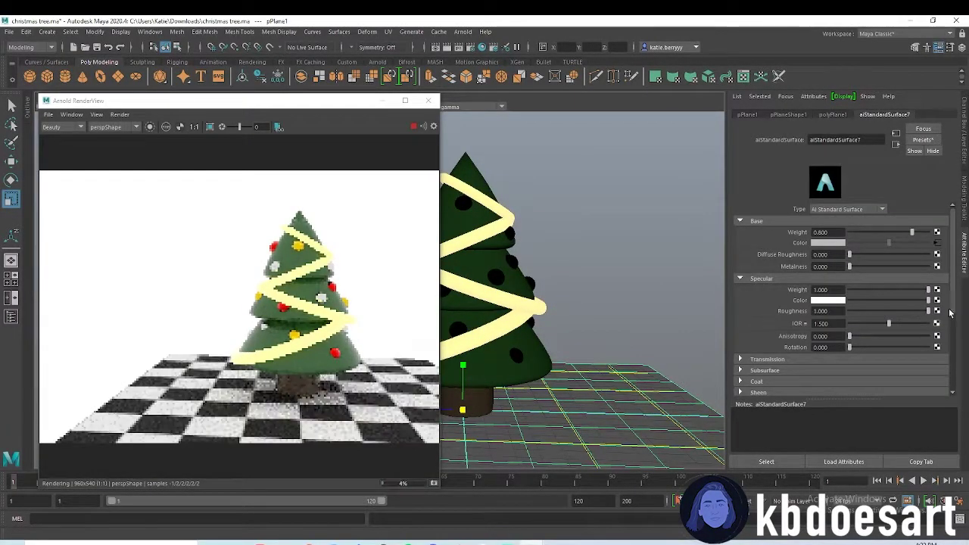
left_click(871, 311)
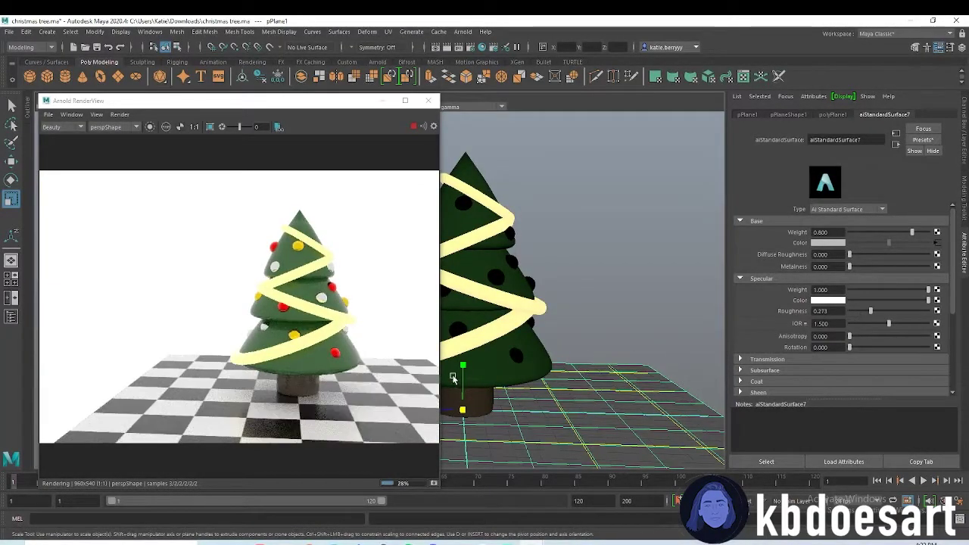
left_click(605, 373)
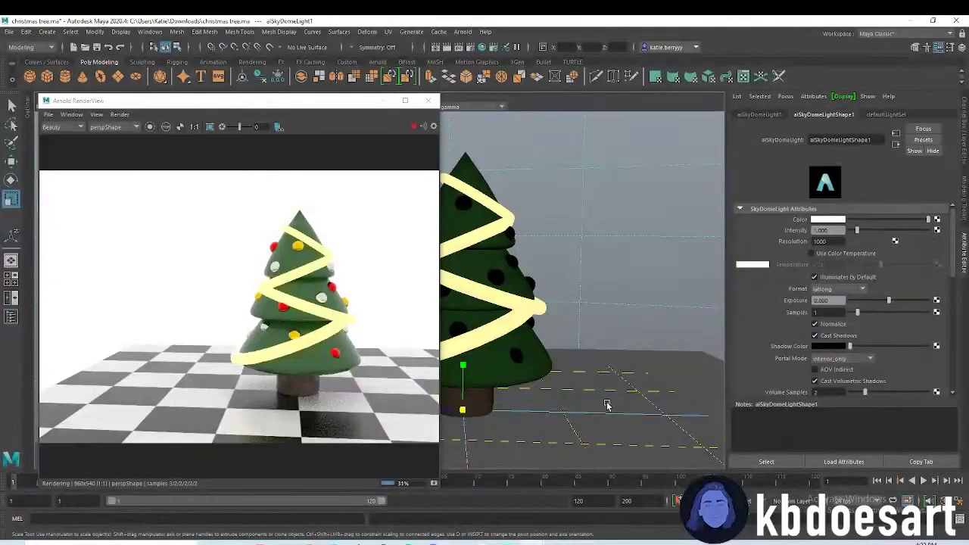
Reframe the camera closer on the tree and narrow the render window, zooming it out to show the whole frame.
left_click_drag(581, 378, 561, 378, "alt")
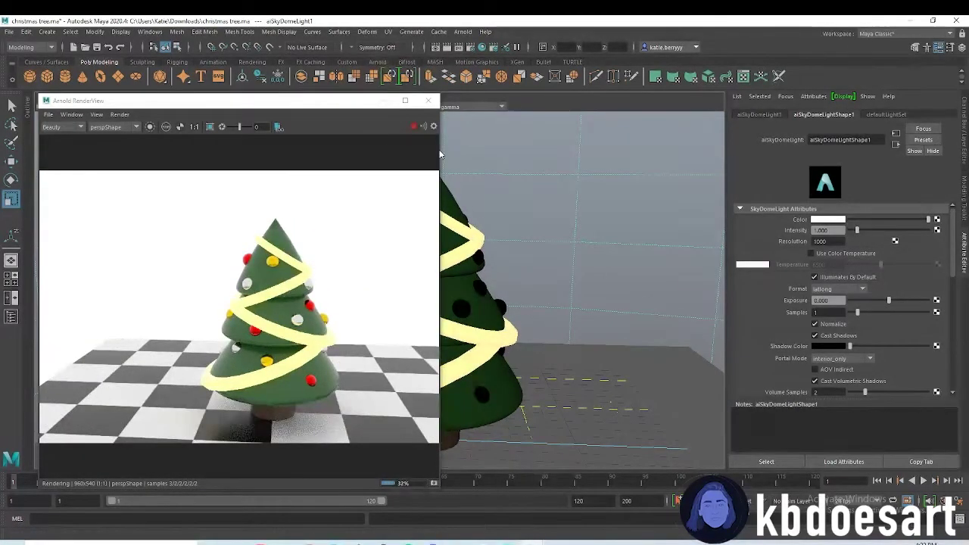
middle_click_drag(585, 296, 588, 288, "alt")
left_click_drag(586, 288, 564, 297, "alt")
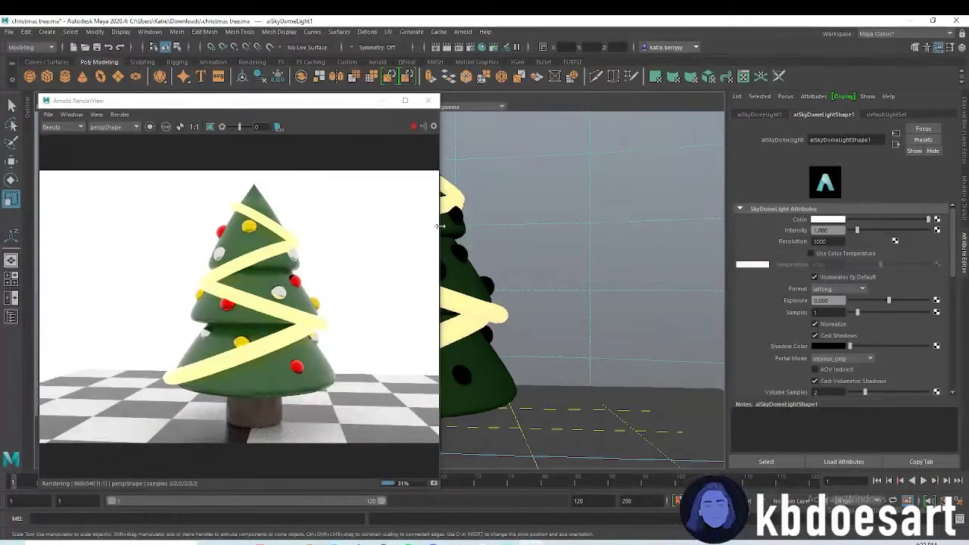
left_click_drag(438, 226, 301, 225)
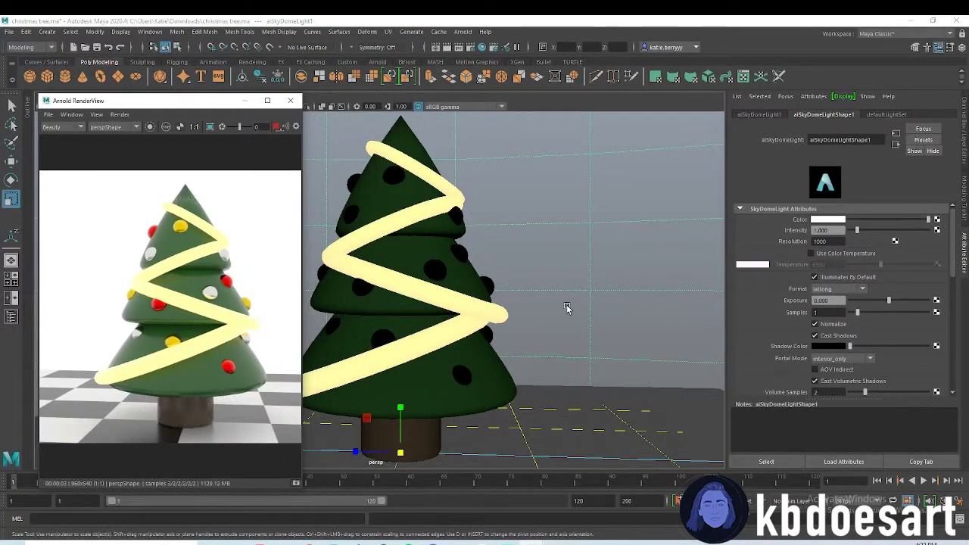
scroll(114, 283, "down", 5)
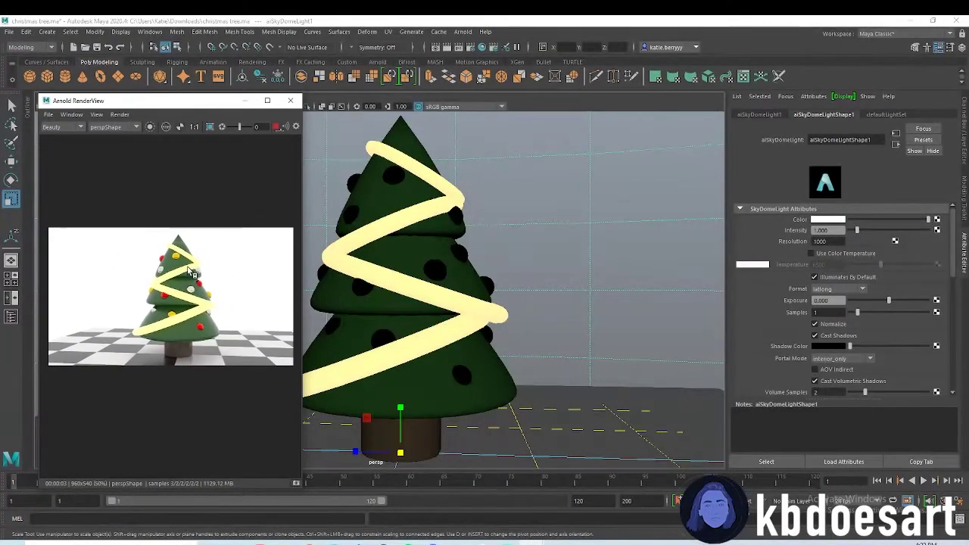
Lower the skydome light's intensity to 0.455.
left_click(430, 297)
left_click(845, 115)
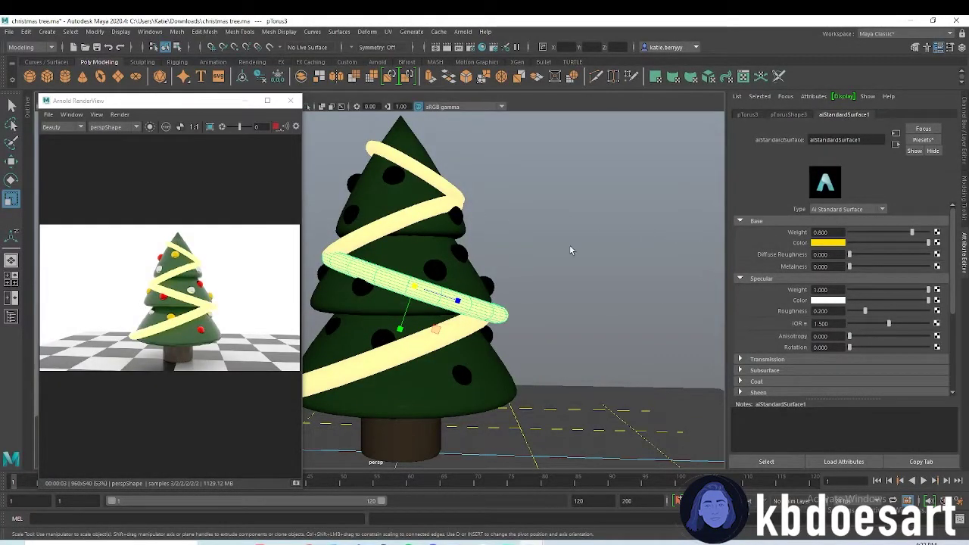
left_click(603, 193)
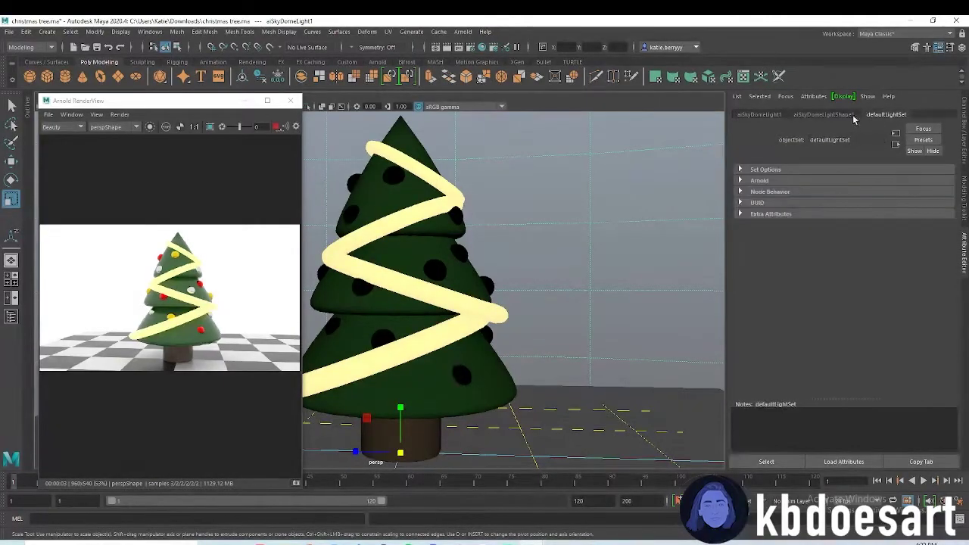
left_click_drag(851, 231, 853, 233)
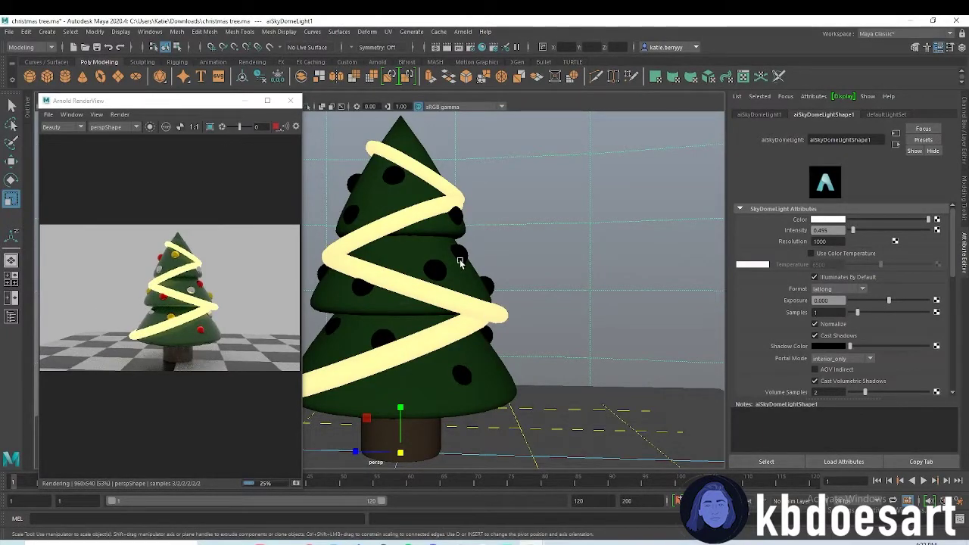
scroll(460, 258, "up", 4)
scroll(537, 258, "down", 3)
Try an emission weight of 100 on the garland material and settle on 10.
left_click(450, 195)
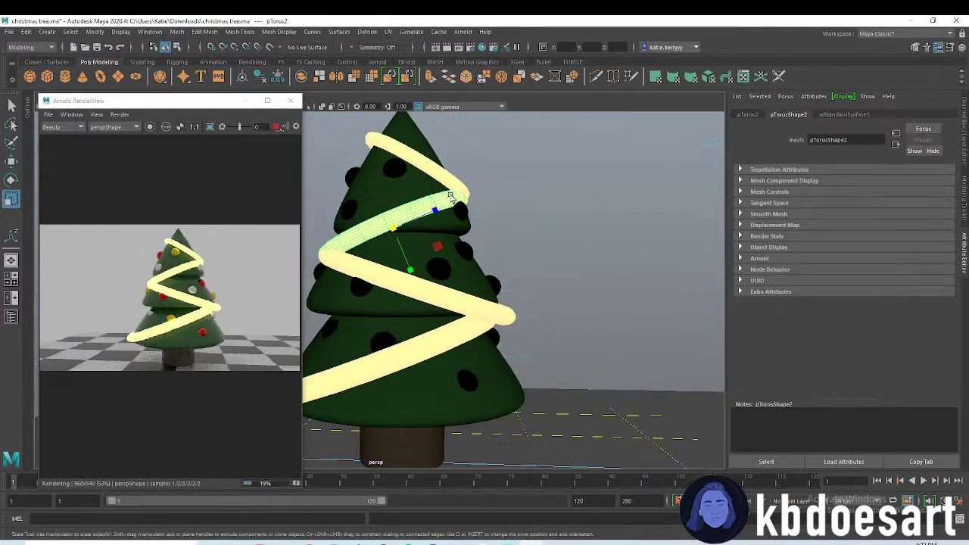
left_click(844, 114)
scroll(833, 302, "down", 5)
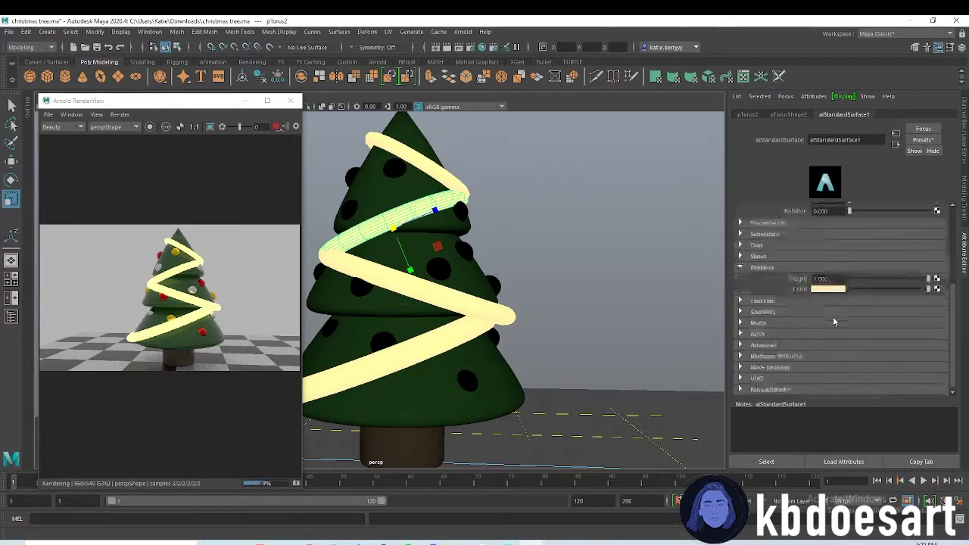
double_click(821, 279)
type("100")
key("Return")
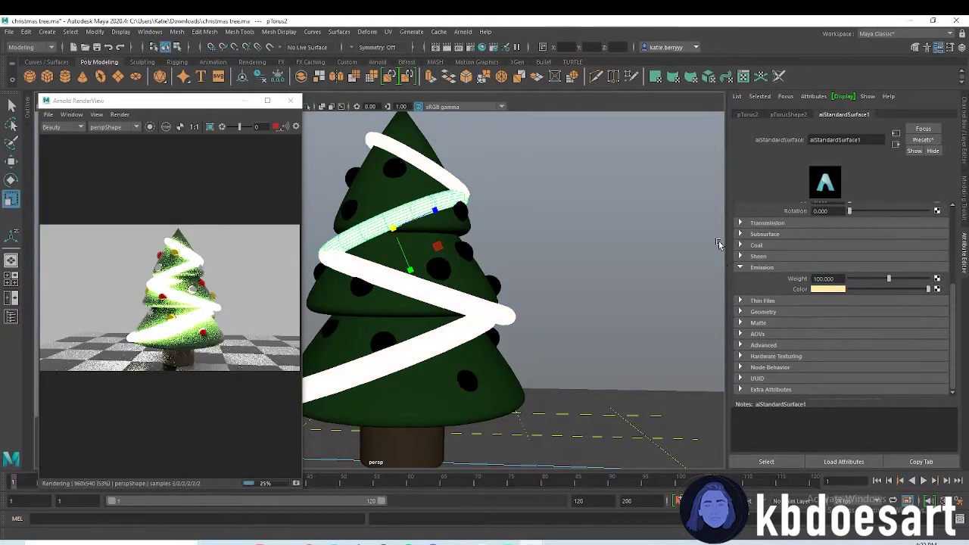
scroll(673, 323, "down", 1)
left_click(837, 279)
type("10")
key("Return")
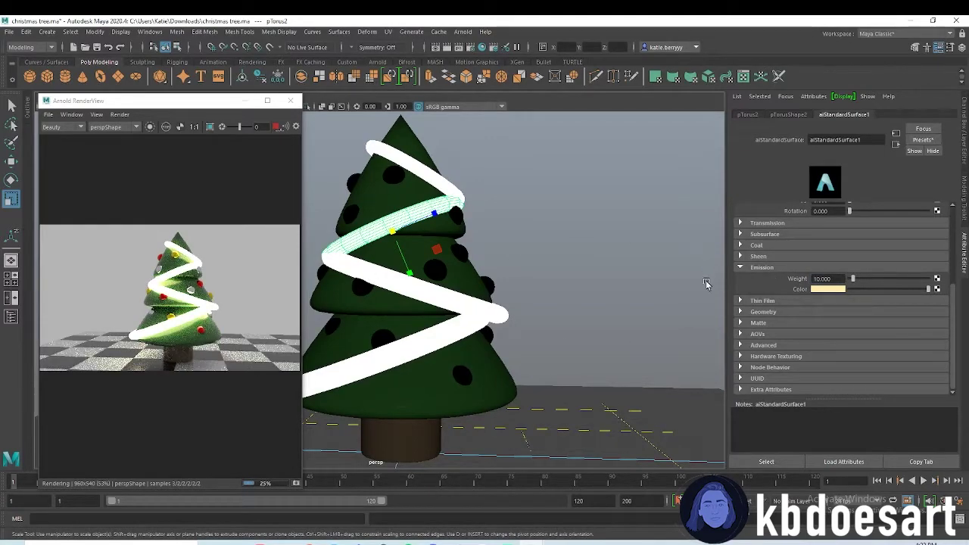
Make the garland material's emission color a more saturated golden yellow.
left_click_drag(576, 239, 594, 240, "alt")
left_click(842, 292)
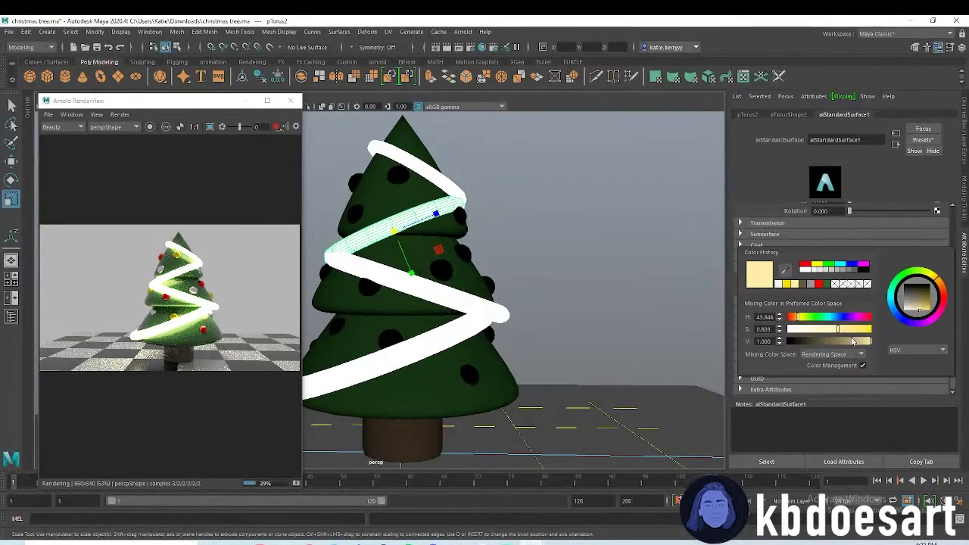
mouse_move(825, 329)
left_mouse_down()
mouse_move(866, 330)
mouse_move(854, 335)
left_mouse_up()
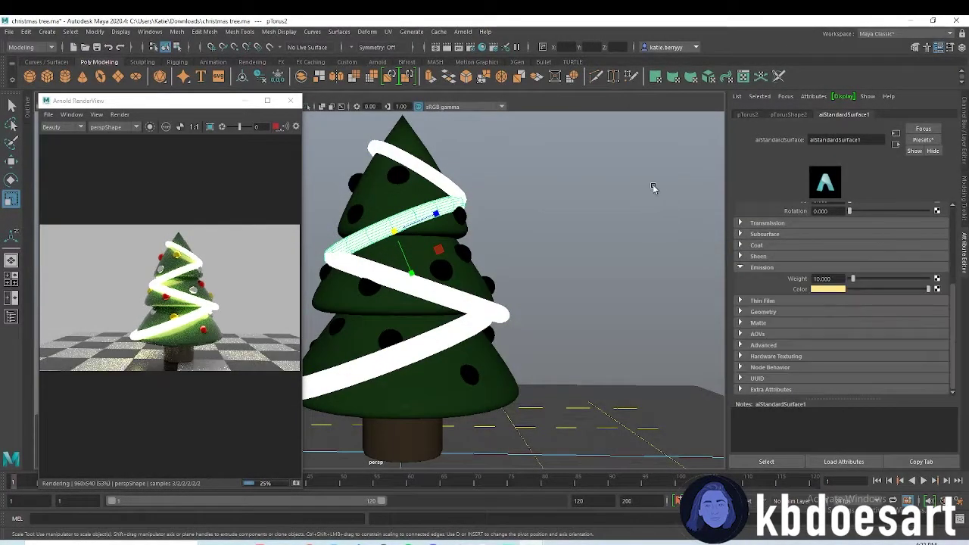
left_click(635, 282)
Rotate the top garland ring to horizontal, scale it down and position it around the upper part of the top tier.
left_click_drag(587, 248, 569, 265, "alt")
left_click_drag(487, 274, 484, 268, "alt")
left_click(447, 215)
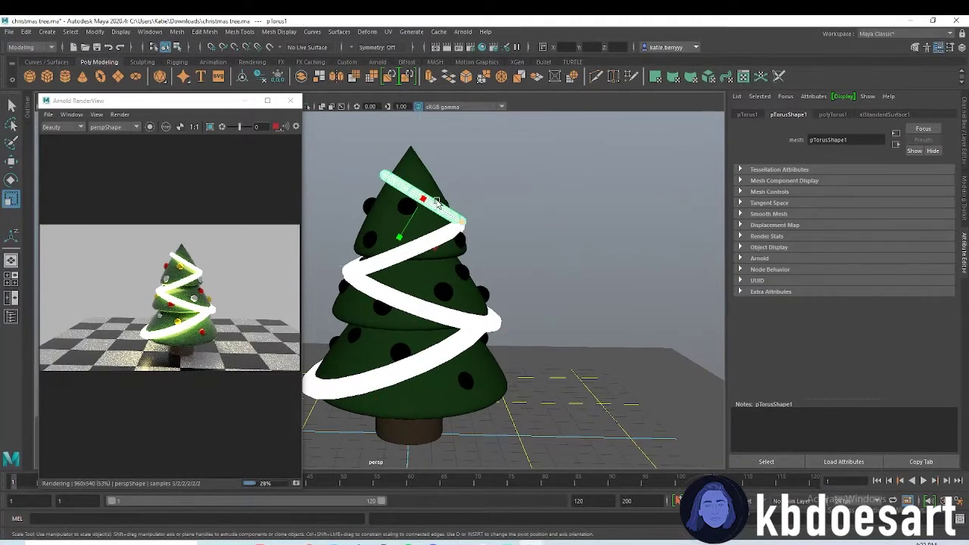
key("e")
left_click_drag(458, 166, 436, 160)
key("r")
left_click_drag(424, 200, 379, 200)
key("w")
left_click(404, 202)
left_click(479, 191)
left_click(455, 199)
Rotate the second garland ring to horizontal, center it on the tree and lower it to the base of the top tier.
left_click(454, 231)
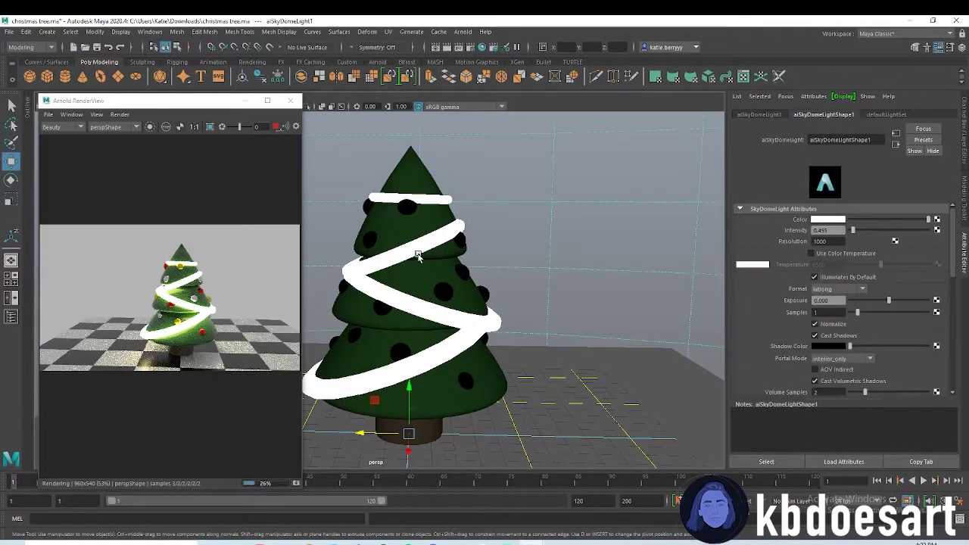
key("e")
left_click_drag(437, 220, 443, 241)
key("w")
left_click_drag(376, 250, 384, 252)
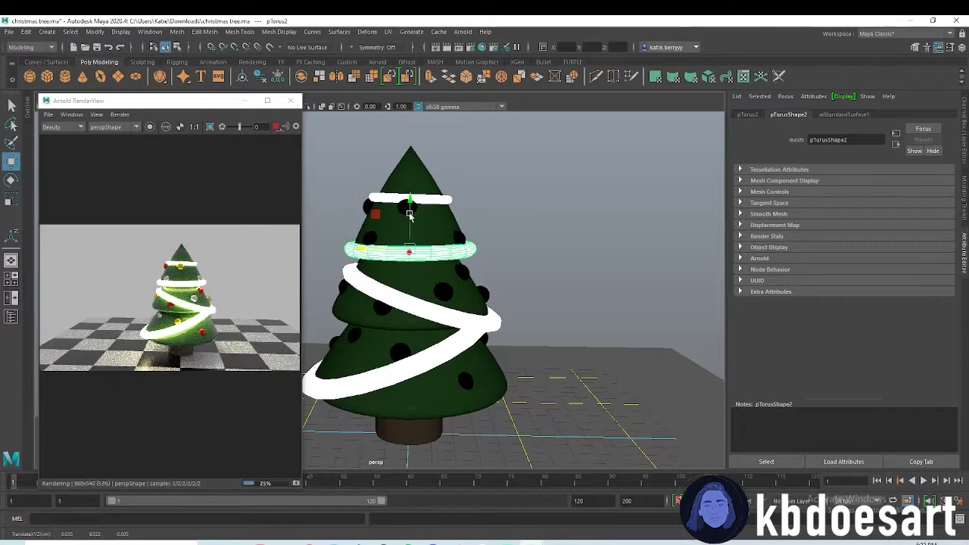
left_click_drag(410, 214, 411, 214)
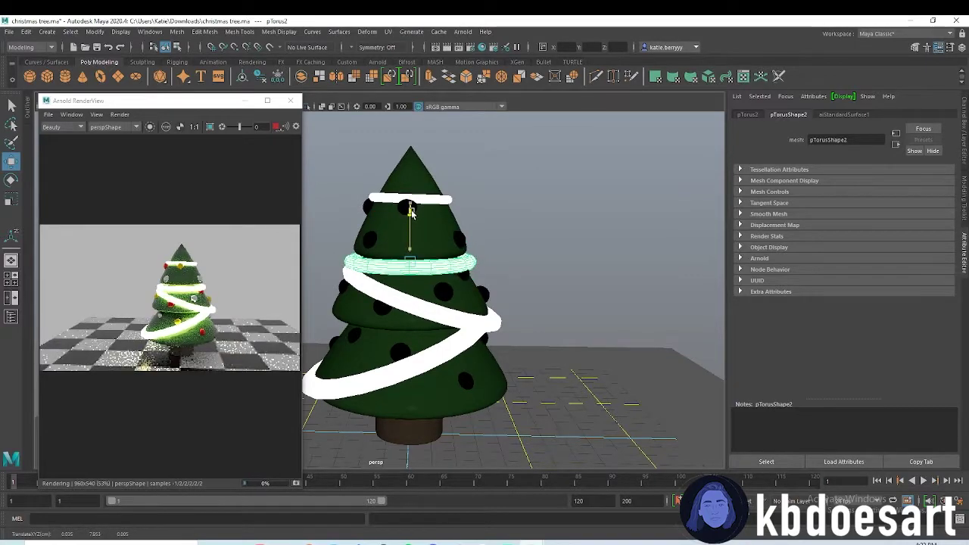
Level the third garland ring and lower it to the bottom edge of the middle tier.
left_click(399, 310)
key("e")
left_click_drag(437, 259, 452, 264)
key("w")
left_click_drag(399, 297, 389, 298)
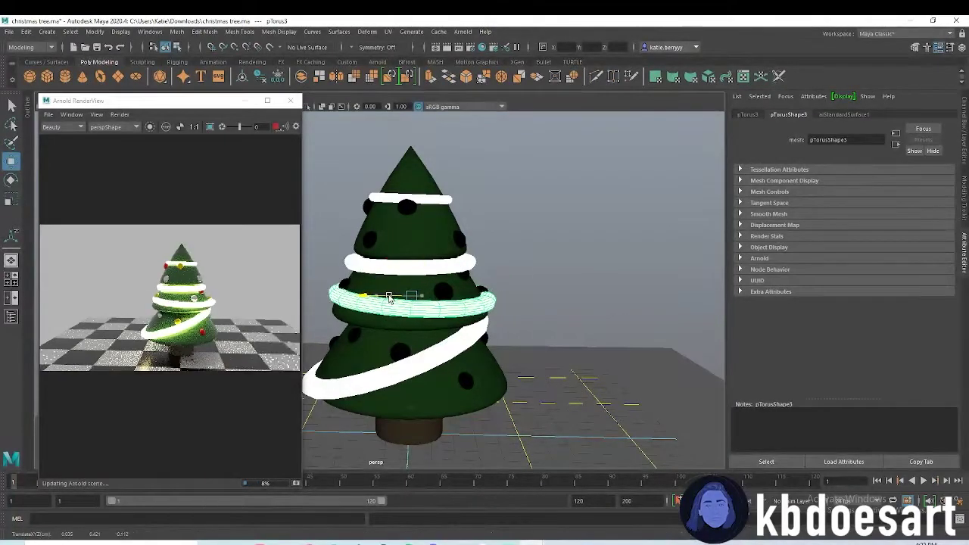
left_click_drag(411, 252, 418, 326)
Level the lowest garland ring, center it on the tree, lower it to the bottom tier's base and scale it to fit.
left_click(418, 349)
key("e")
key("w")
mouse_move(364, 350)
left_mouse_down()
mouse_move(385, 347)
mouse_move(380, 339)
left_mouse_up()
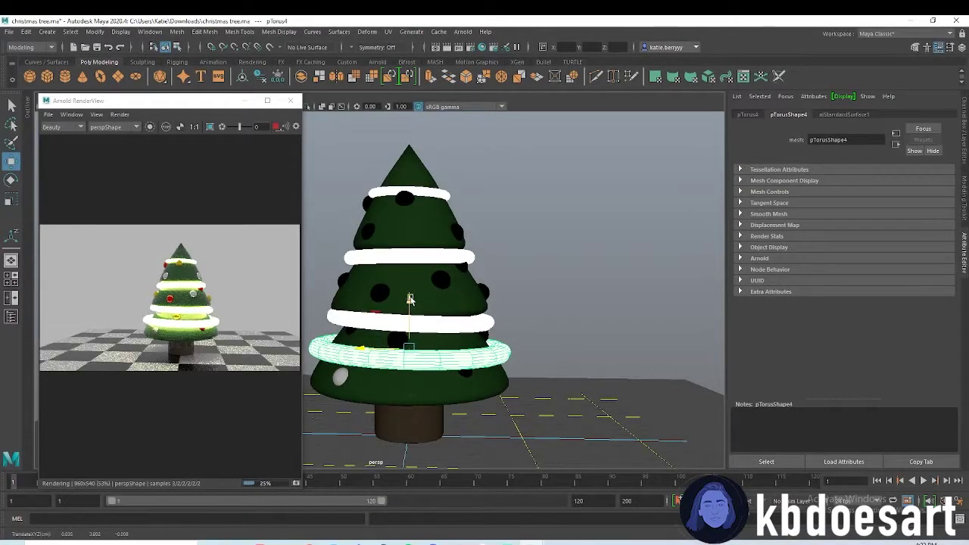
left_click_drag(410, 299, 407, 331)
key("r")
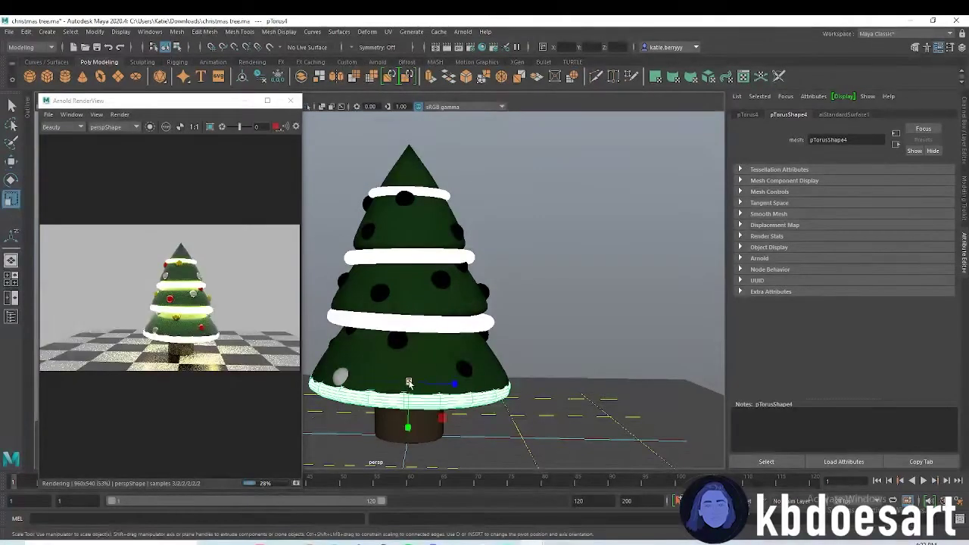
left_click_drag(407, 383, 409, 383)
left_click(577, 313)
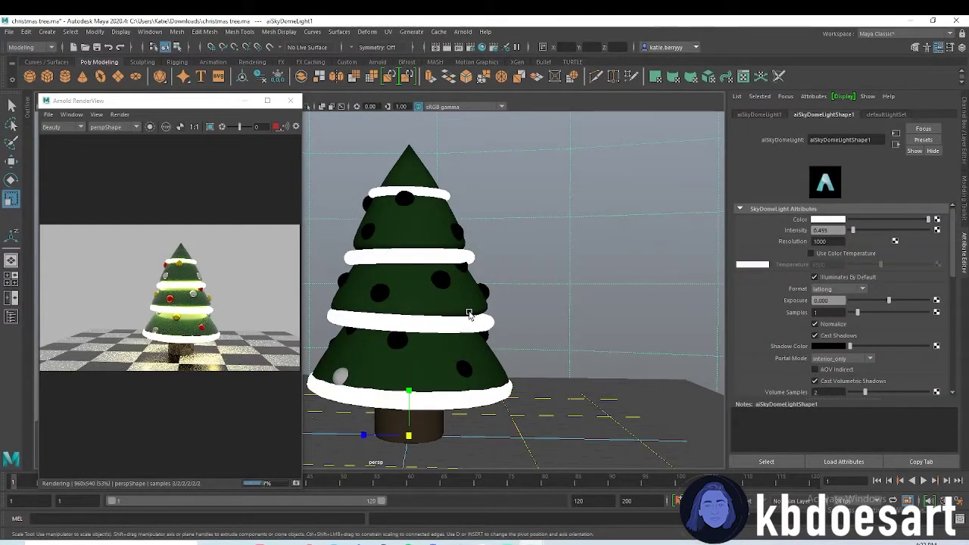
Rotate the garland ring at the middle tier's bottom edge slightly so that it sits level.
left_click(477, 318)
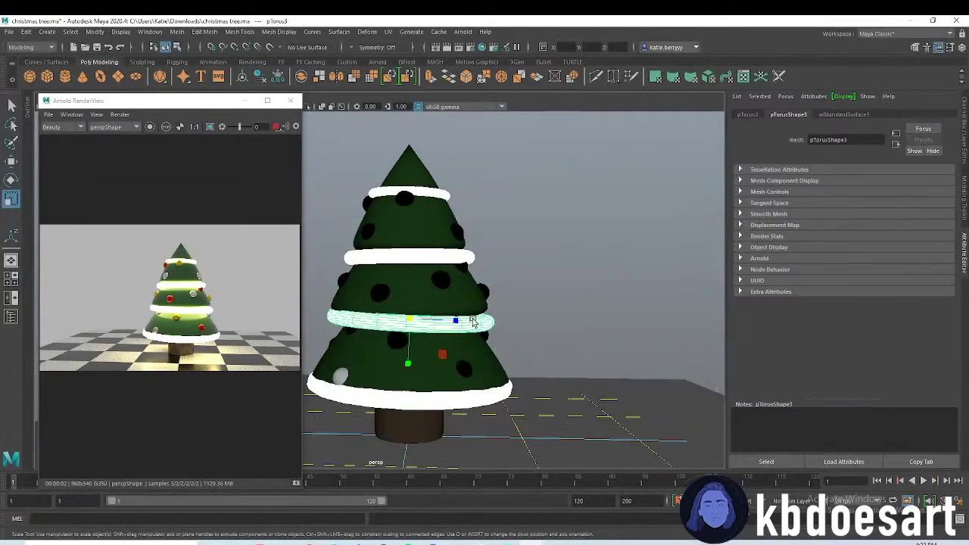
key("e")
left_click_drag(456, 302, 452, 307)
left_click(530, 256)
Assign the existing yellow ornament material to the unshaded ornament on the bottom tier.
scroll(479, 268, "up", 2)
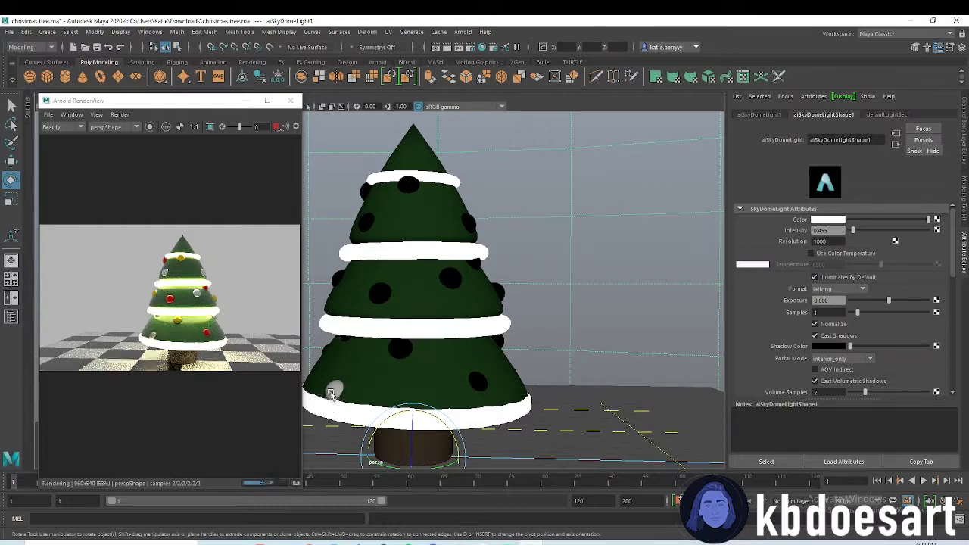
left_click_drag(443, 379, 463, 383, "alt")
left_click(350, 396)
right_click_drag(351, 396, 358, 537)
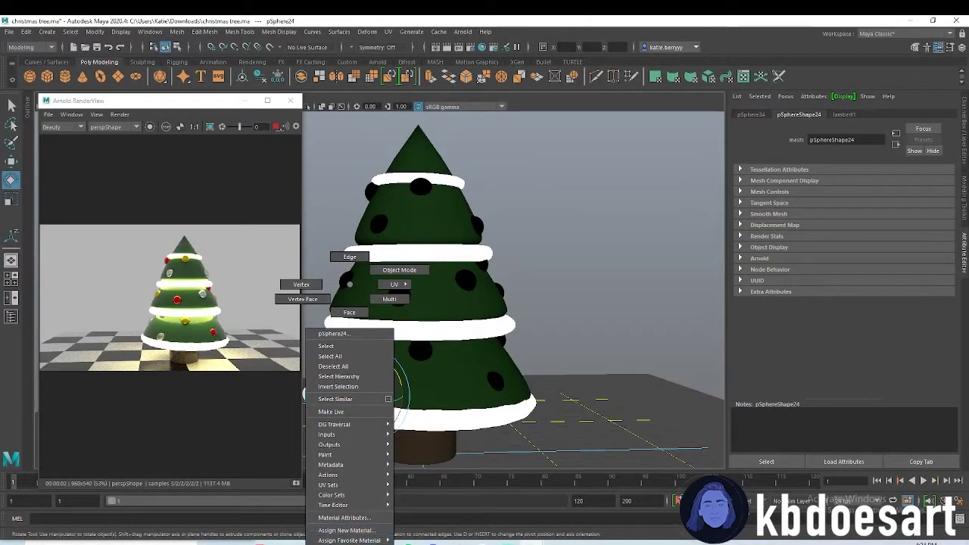
left_click(447, 488)
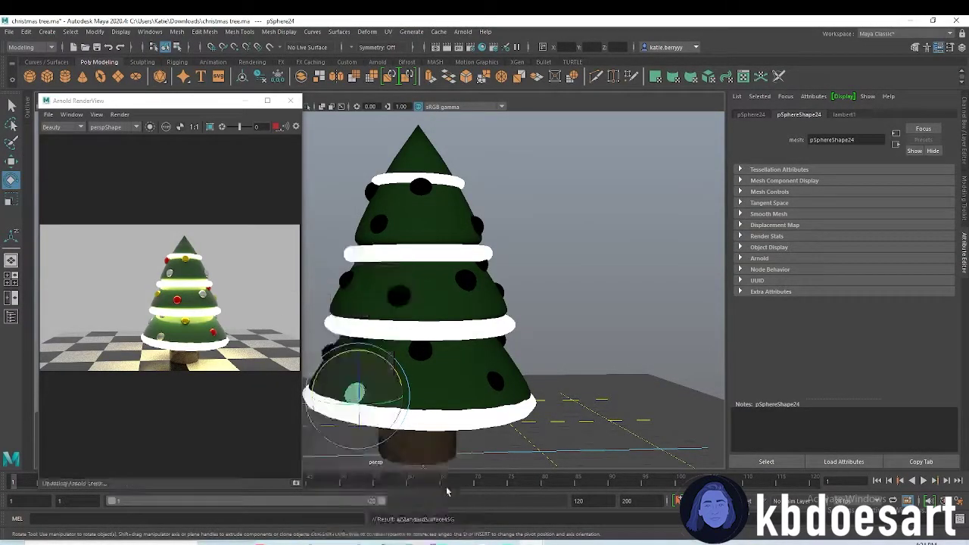
left_click(562, 279)
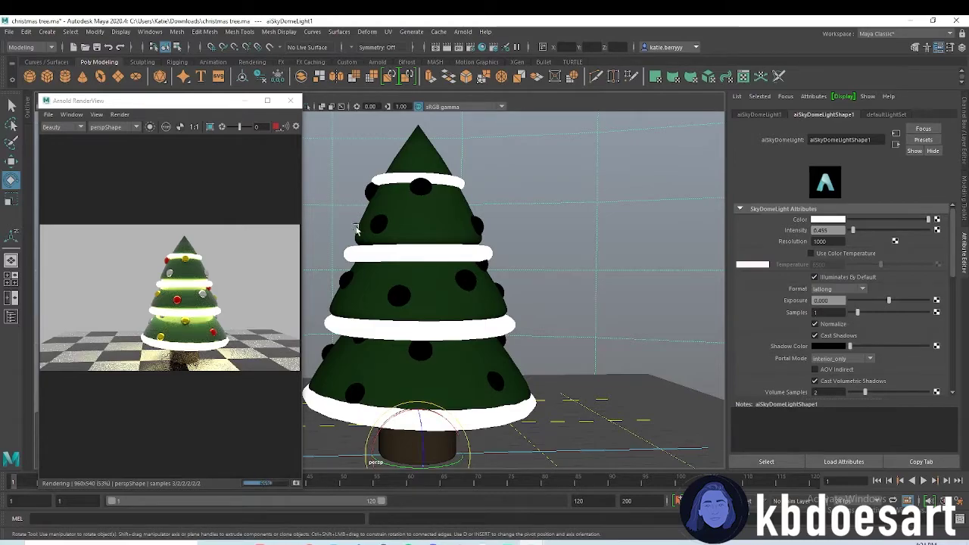
Set the emission weight of the garland rings' material to 5.
left_click(443, 252)
left_click(843, 114)
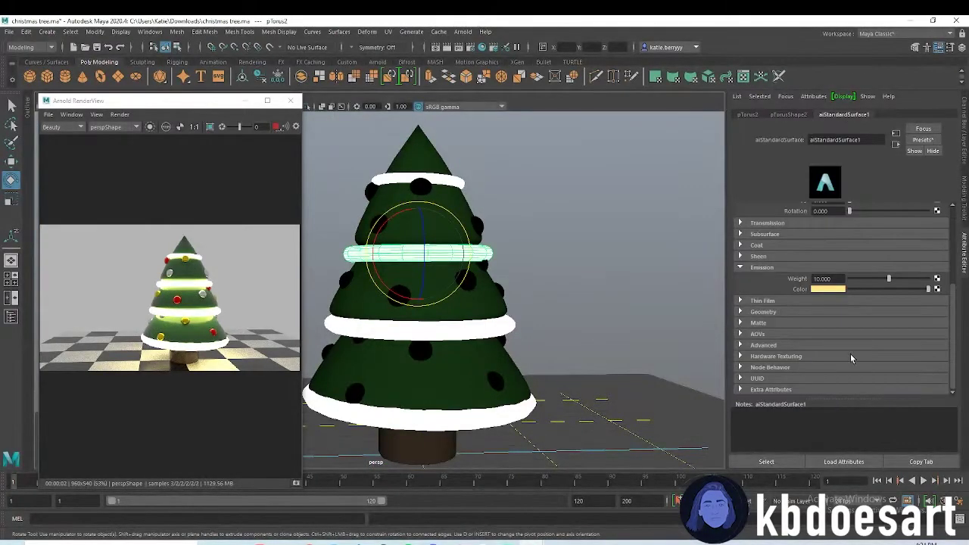
type("5")
key("Return")
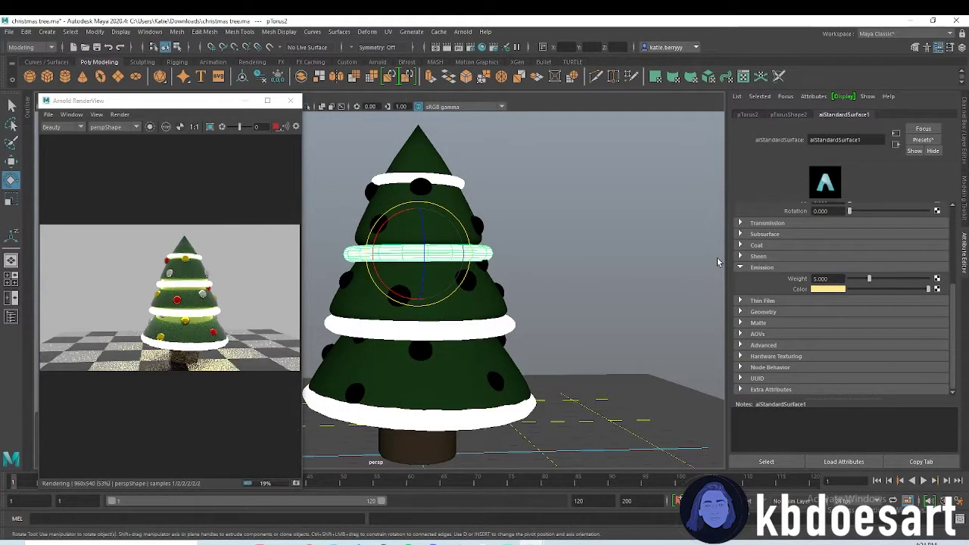
Raise the top garland ring slightly and scale it down to fit around the top tier.
middle_click_drag(541, 286, 602, 278, "alt")
scroll(601, 278, "down", 1)
left_click_drag(573, 251, 575, 266, "alt")
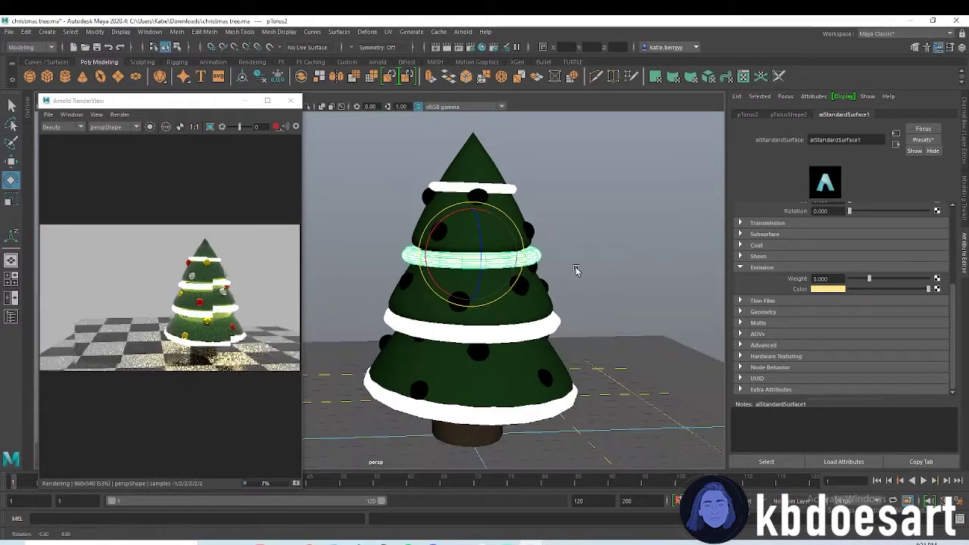
left_click(480, 180)
left_click(545, 183)
left_click(501, 189)
key("r")
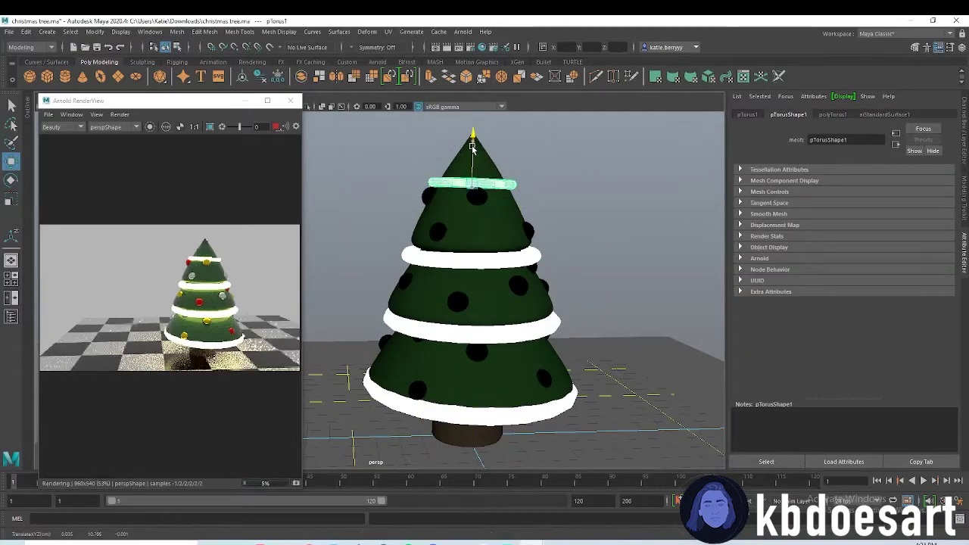
left_click(534, 166)
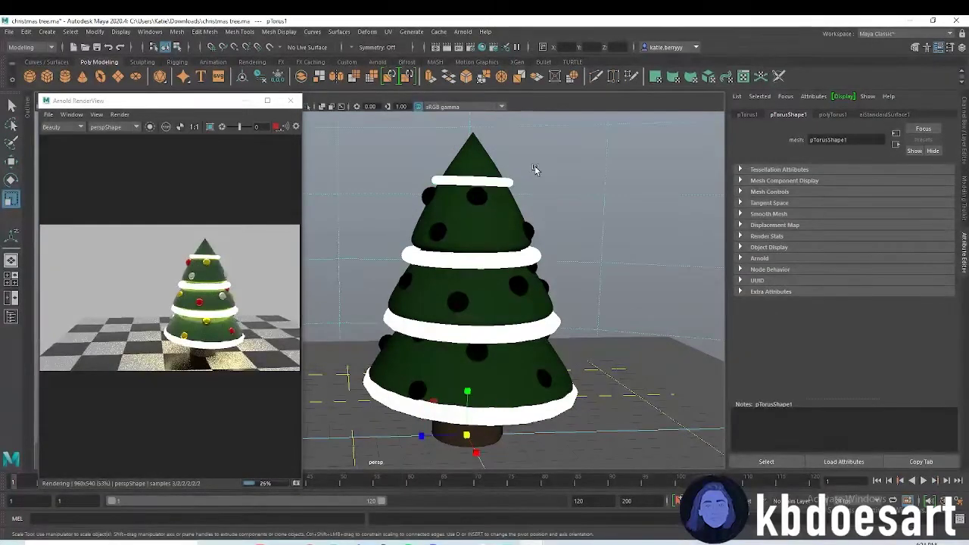
Scale down the second garland ring and raise it to sit tightly at the top tier's base.
left_click(491, 255)
left_click(466, 261)
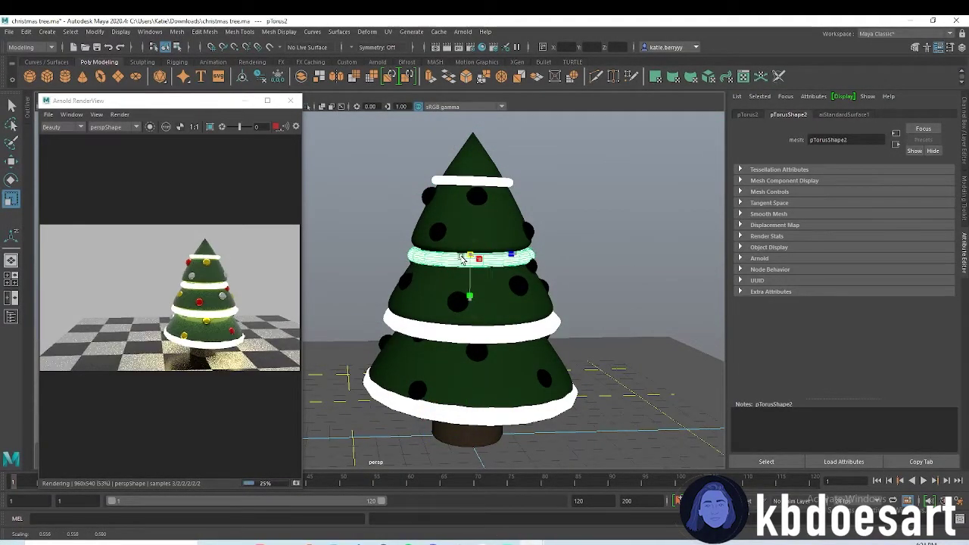
key("w")
mouse_move(469, 218)
left_mouse_down()
mouse_move(469, 195)
mouse_move(469, 208)
left_mouse_up()
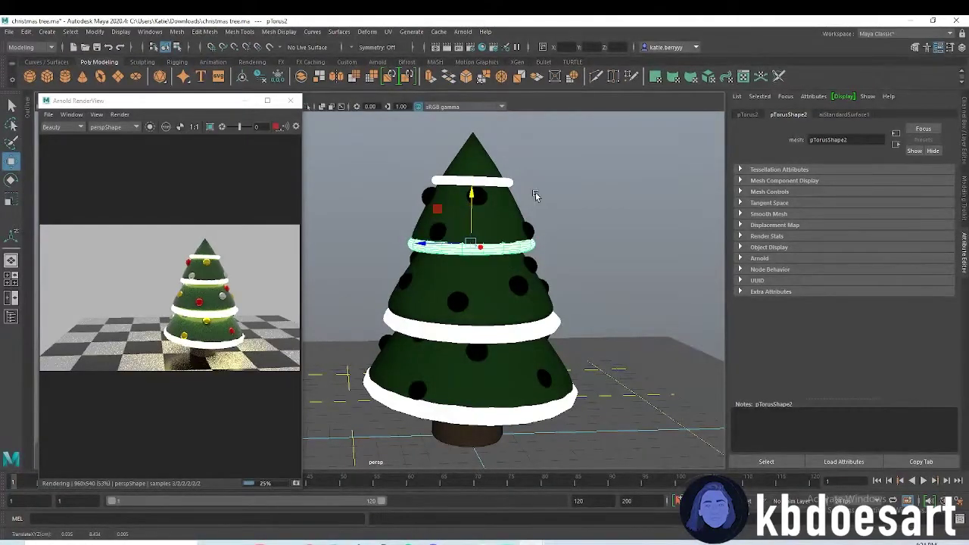
left_click(537, 195)
left_click(490, 339)
left_click(594, 284)
Extrude the top tier's faces above its lowest edge loop with an offset of 2.34.
middle_click_drag(498, 236, 480, 260, "alt")
left_click(452, 215)
scroll(608, 190, "up", 5)
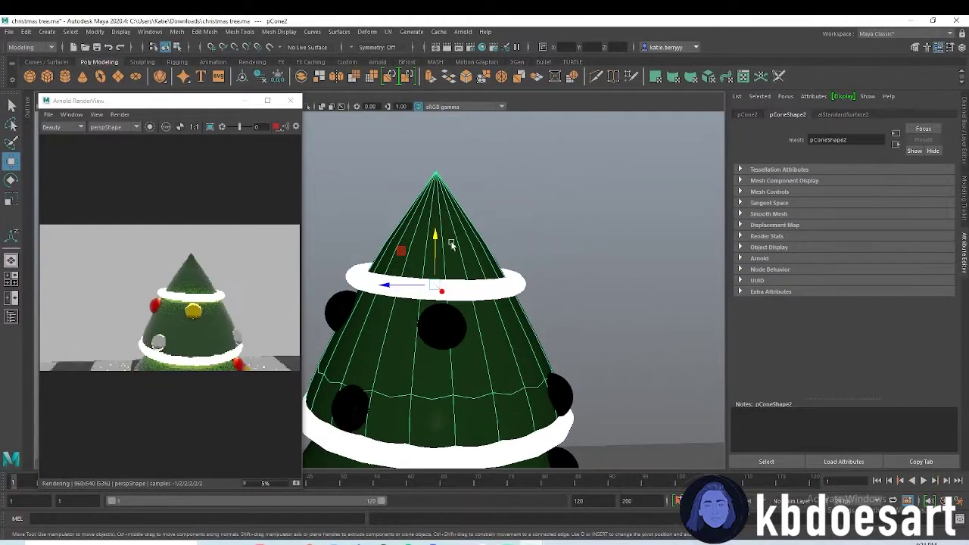
right_click_drag(435, 219, 407, 221, "shift")
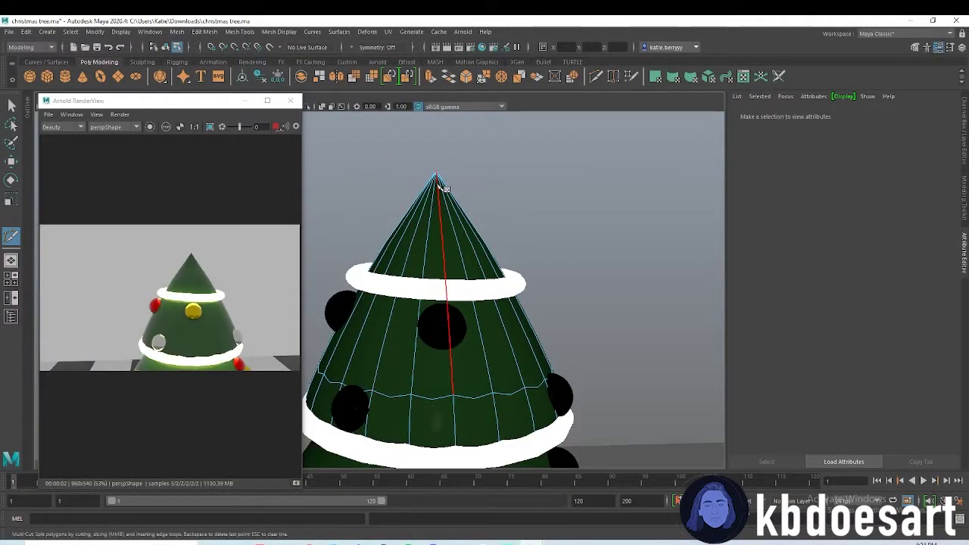
key("q")
right_click(439, 218)
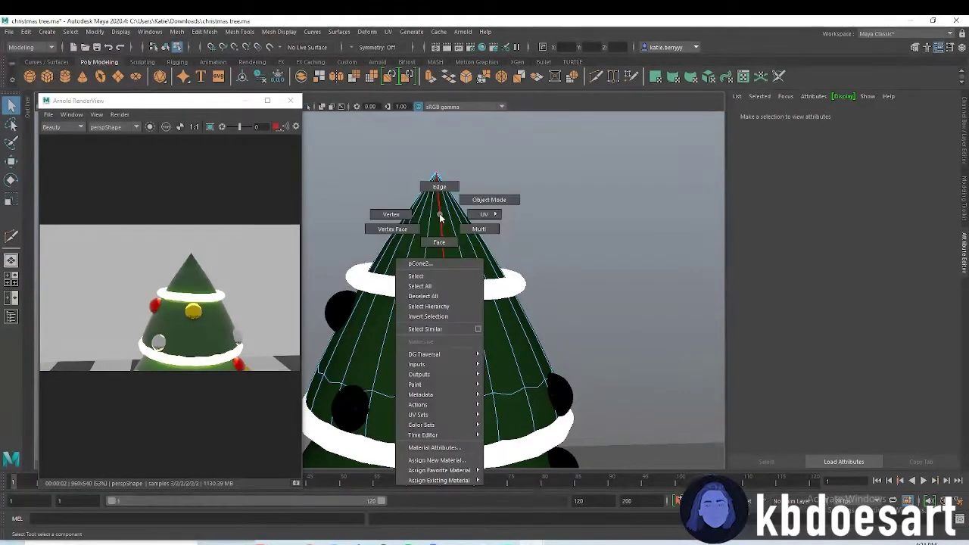
right_click_drag(433, 248, 433, 248)
left_click_drag(490, 230, 487, 256, "alt")
mouse_move(466, 378)
left_mouse_down()
mouse_move(409, 312)
mouse_move(429, 321)
left_mouse_up()
mouse_move(588, 296)
left_mouse_down("alt")
mouse_move(506, 301)
mouse_move(511, 290)
left_mouse_up("alt")
key("ctrl+e")
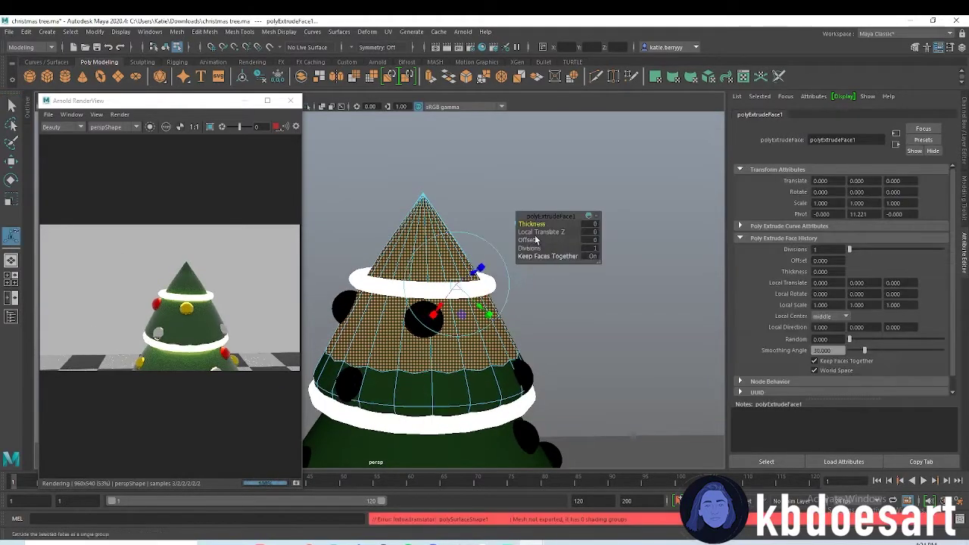
left_click_drag(532, 239, 657, 219)
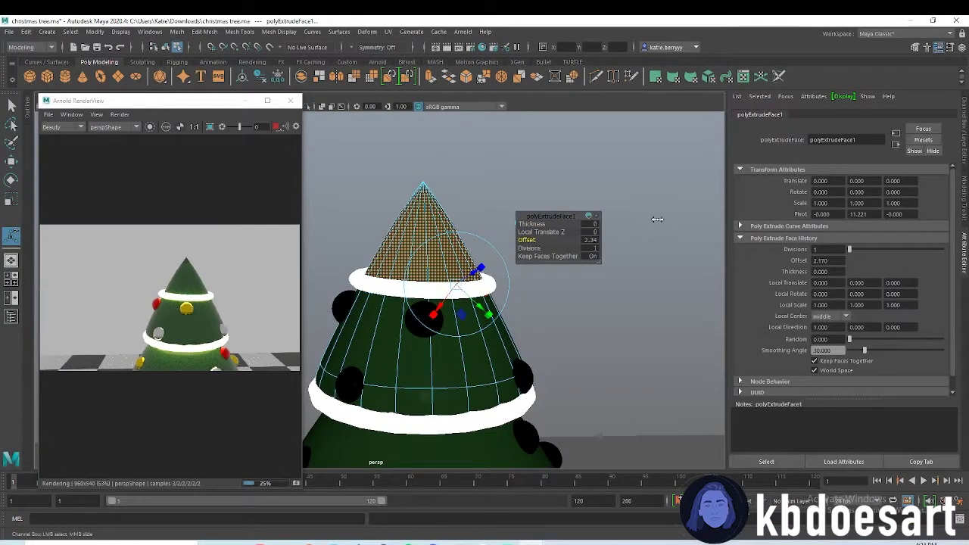
left_click(521, 143)
Create a polygon cube and raise it vertically to float above the tree's tip.
scroll(541, 275, "down", 1)
left_click_drag(540, 275, 479, 247, "alt")
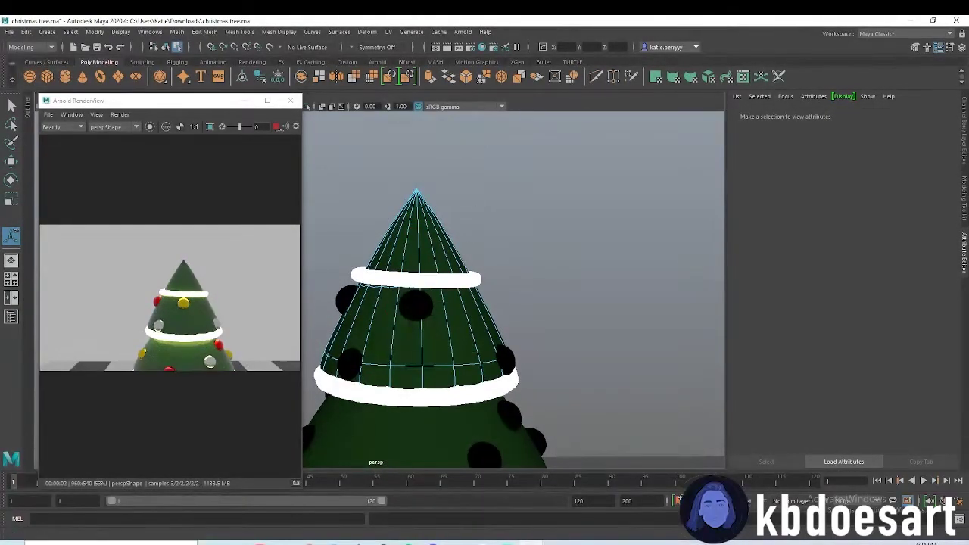
scroll(426, 234, "down", 1)
middle_click_drag(426, 276, 429, 313, "alt")
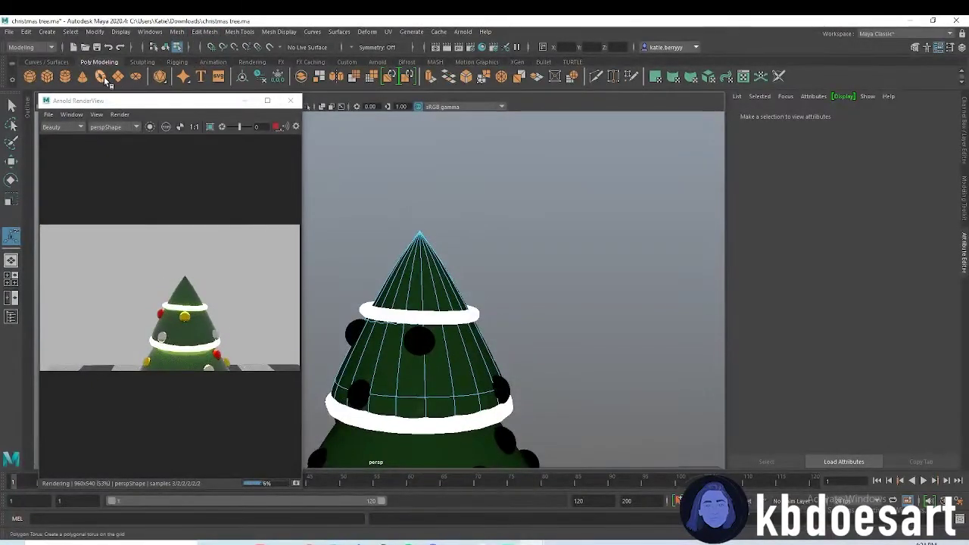
left_click(49, 78)
key("w")
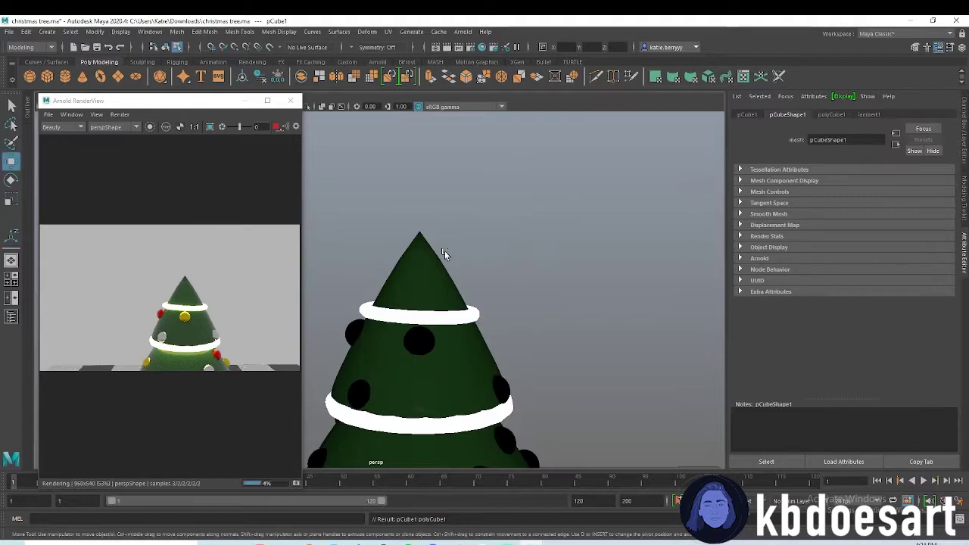
right_click_drag(444, 250, 397, 262, "alt")
scroll(397, 262, "down", 5)
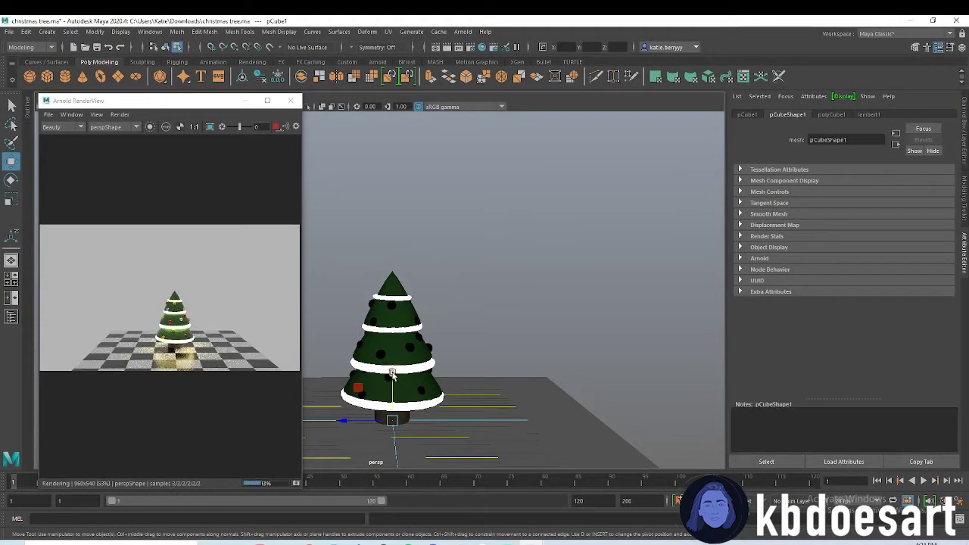
left_click_drag(393, 373, 382, 198)
right_click_drag(484, 212, 537, 218, "alt")
middle_click_drag(380, 191, 391, 231, "alt")
right_click_drag(391, 231, 444, 217, "alt")
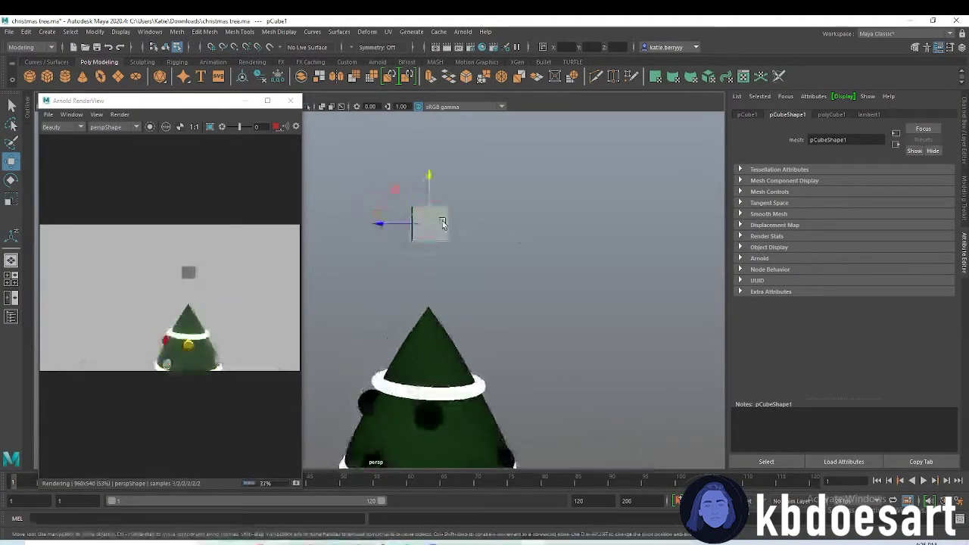
Rotate the cube above the tree so that it stands on an edge like a diamond.
key("e")
mouse_move(439, 195)
left_mouse_down()
mouse_move(419, 179)
mouse_move(450, 188)
left_mouse_up()
right_click_drag(502, 214, 569, 230, "alt")
middle_click_drag(526, 248, 507, 300, "alt")
left_click_drag(508, 300, 487, 300, "alt")
left_click_drag(401, 245, 408, 246, "alt")
Cut two crossing edge loops through the middle of the cube with Multi-Cut and switch to vertex editing.
right_click_drag(436, 225, 376, 222, "shift")
key("q")
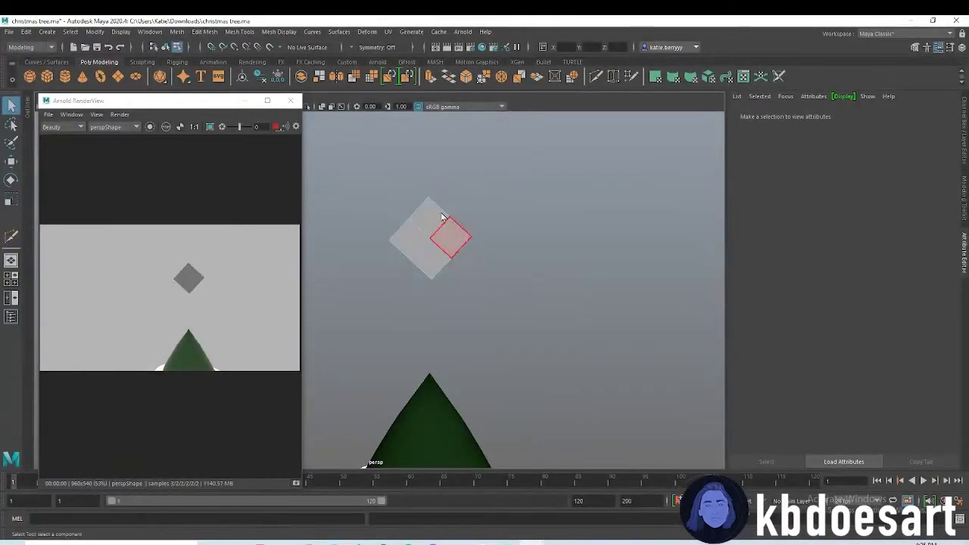
scroll(494, 208, "up", 3)
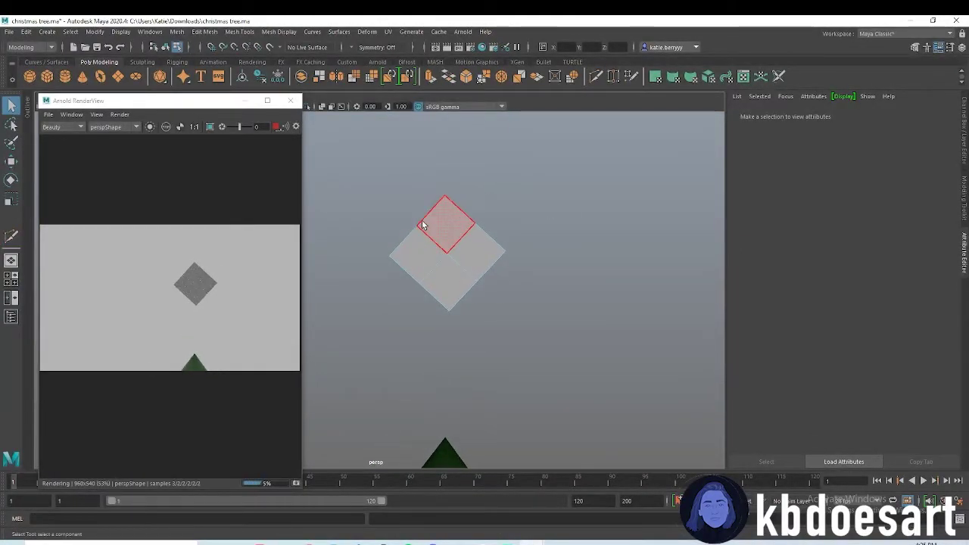
right_click(420, 234)
Close the Arnold render view and switch to the side view framed on the cube above the tree.
key("space")
key("space")
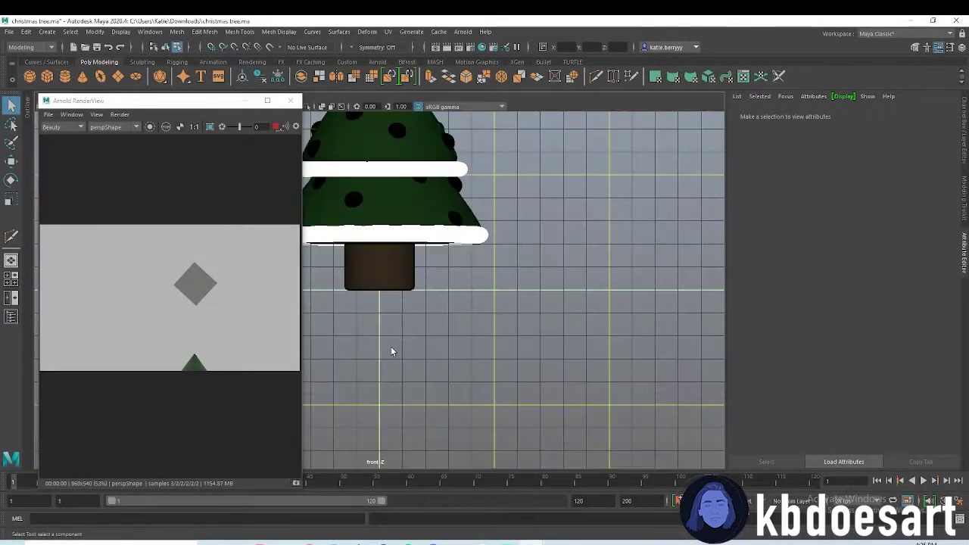
left_click(290, 100)
middle_click_drag(383, 220, 427, 345, "alt")
scroll(401, 222, "down", 5)
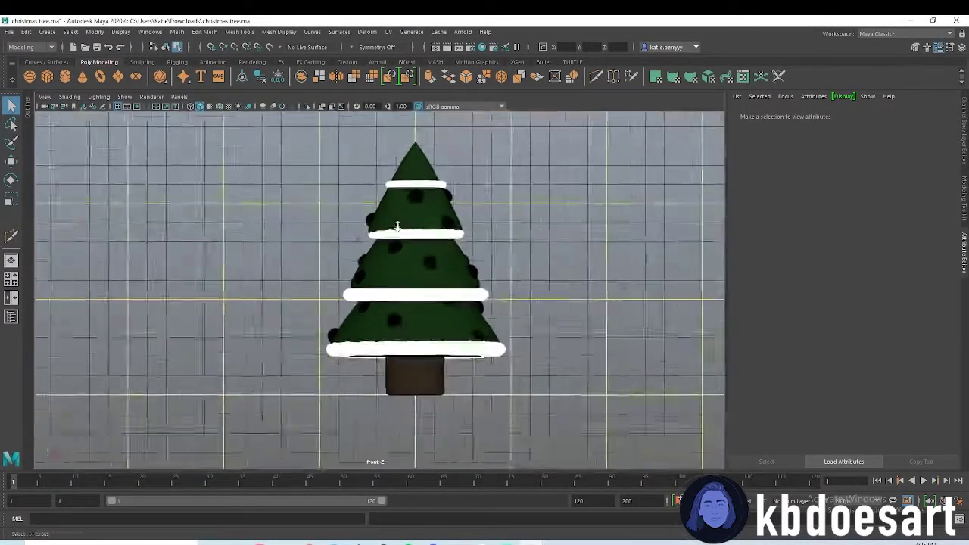
key("space")
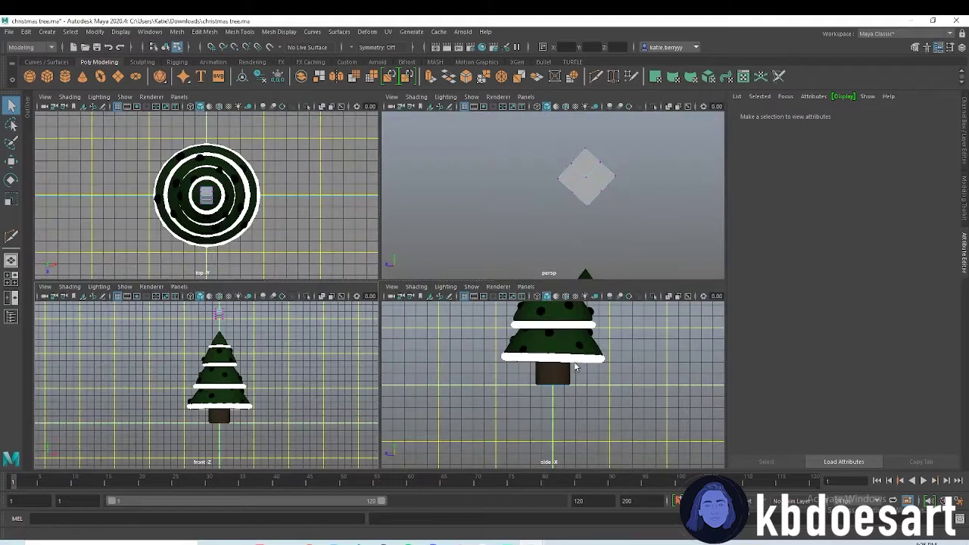
key("space")
middle_click_drag(504, 188, 531, 412, "alt")
scroll(531, 412, "up", 8)
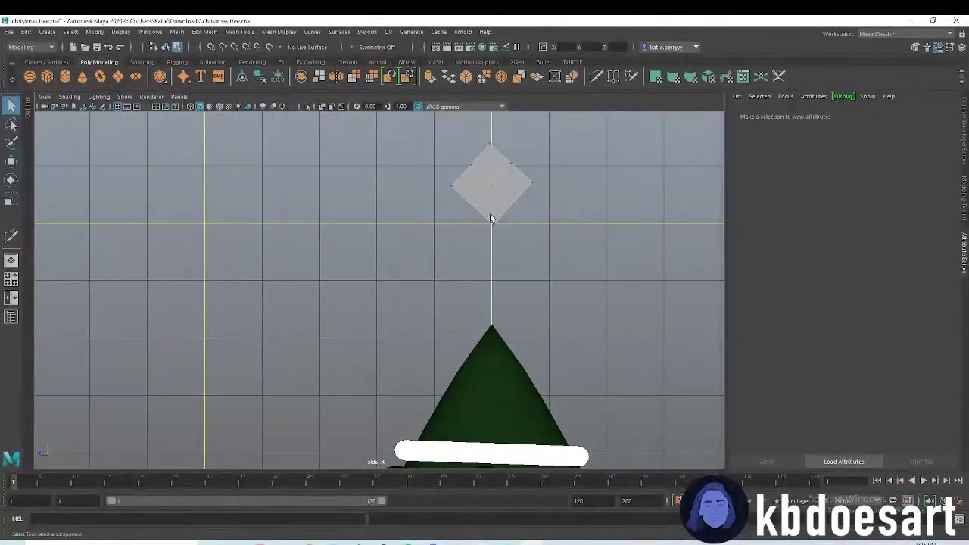
middle_click_drag(645, 129, 544, 295, "alt")
Move the midpoint vertices of the diamond's two upper edges outward to form two star points.
left_click_drag(421, 302, 345, 283)
key("w")
left_click_drag(372, 241, 371, 212)
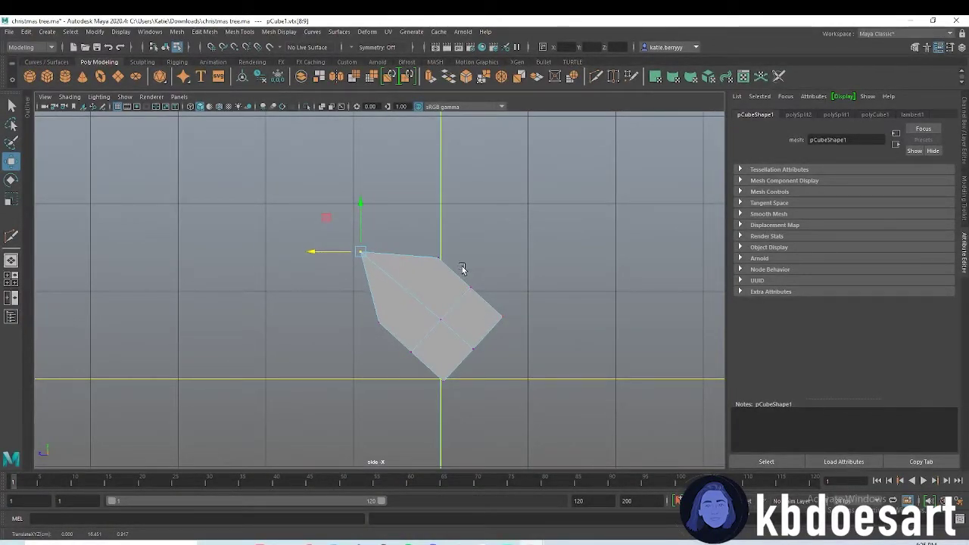
left_click_drag(462, 268, 470, 168)
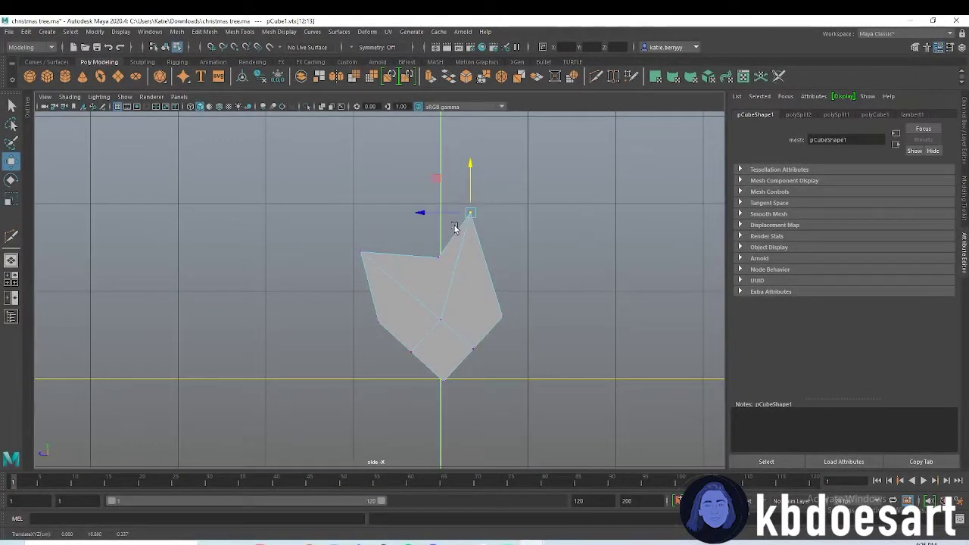
left_click_drag(442, 213, 497, 214)
left_click_drag(517, 179, 515, 190)
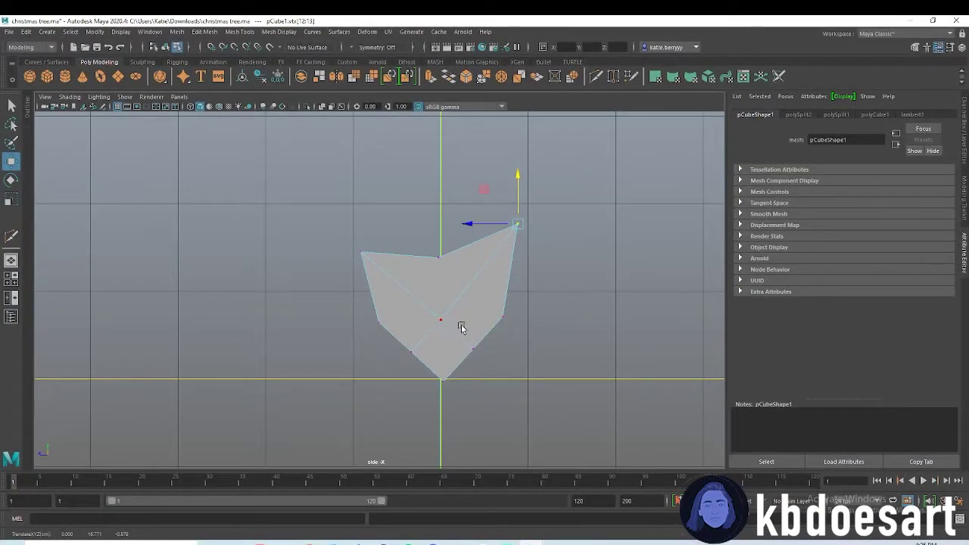
Pull the midpoint vertices of the shape's lower-right edge outward and down to form a third star point.
left_click_drag(465, 339, 521, 388)
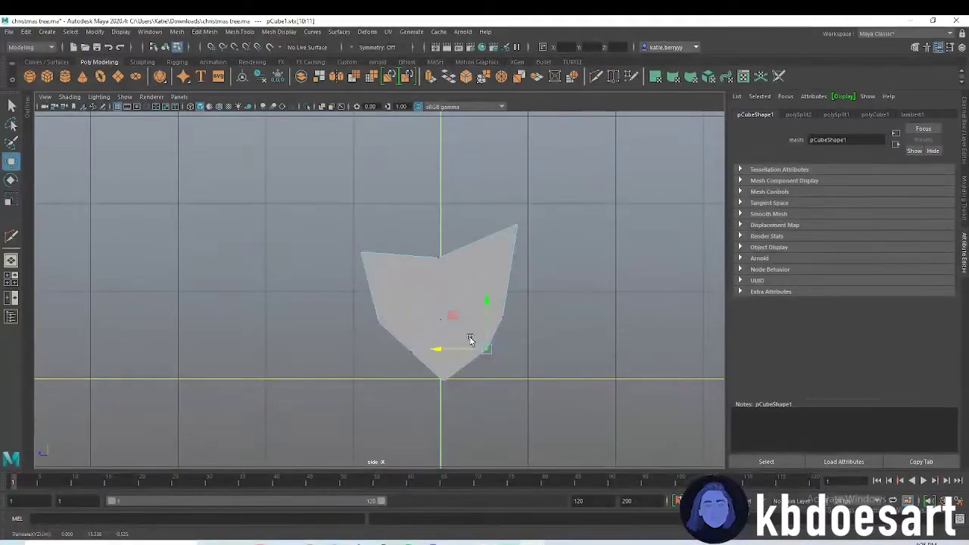
left_click_drag(461, 351, 495, 353)
left_click_drag(527, 301, 534, 322)
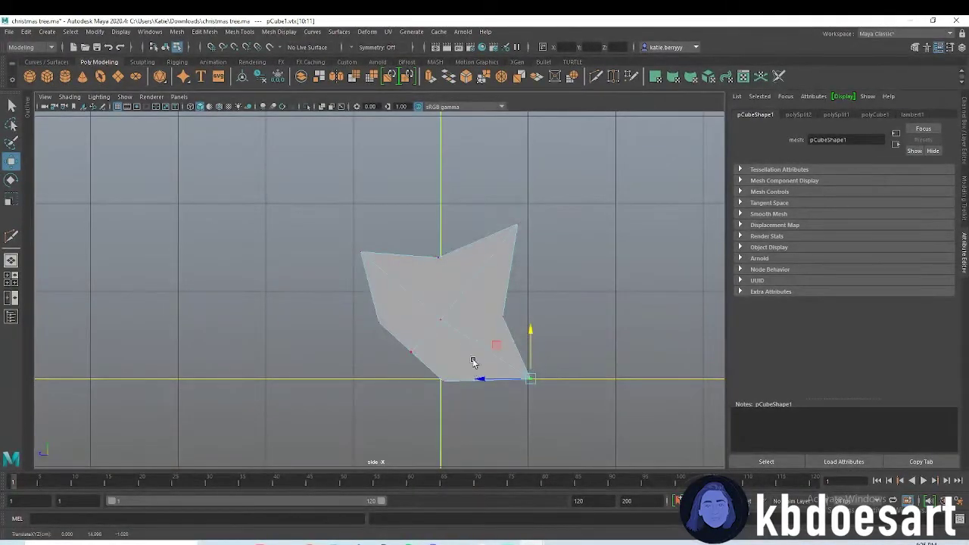
Insert two edge loops with Multi-Cut on both sides of the existing cut that crosses the lower-left edge.
middle_click_drag(475, 356, 487, 319, "alt")
left_click_drag(453, 328, 447, 324, "alt")
right_click_drag(423, 271, 367, 271, "shift")
middle_click(409, 295, "ctrl")
middle_click(445, 328, "ctrl")
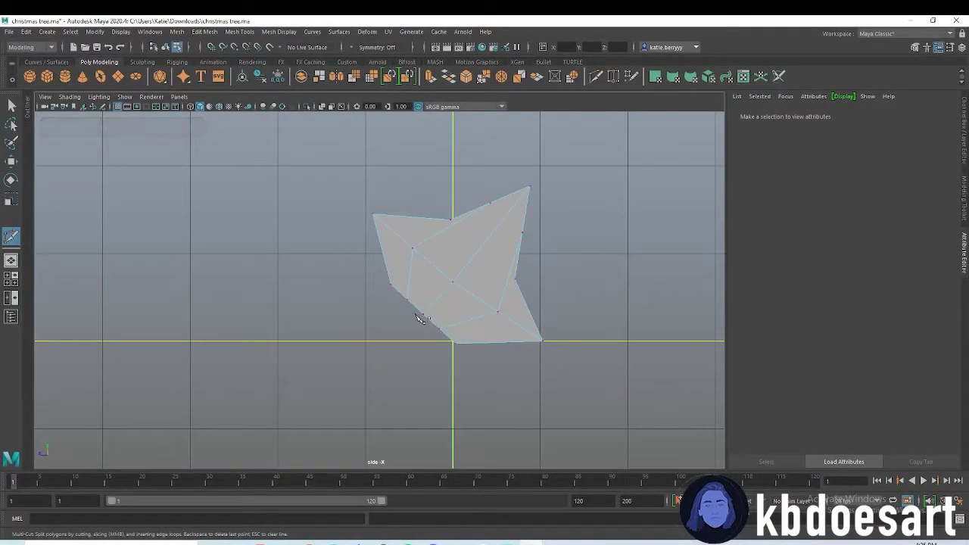
Move the new vertices on the lower-left edge outward and downward to form the star's last two points.
key("q")
left_click_drag(419, 308, 331, 348)
key("w")
left_click_drag(433, 319, 446, 337)
left_click_drag(441, 286, 441, 356)
left_click_drag(424, 394, 392, 390)
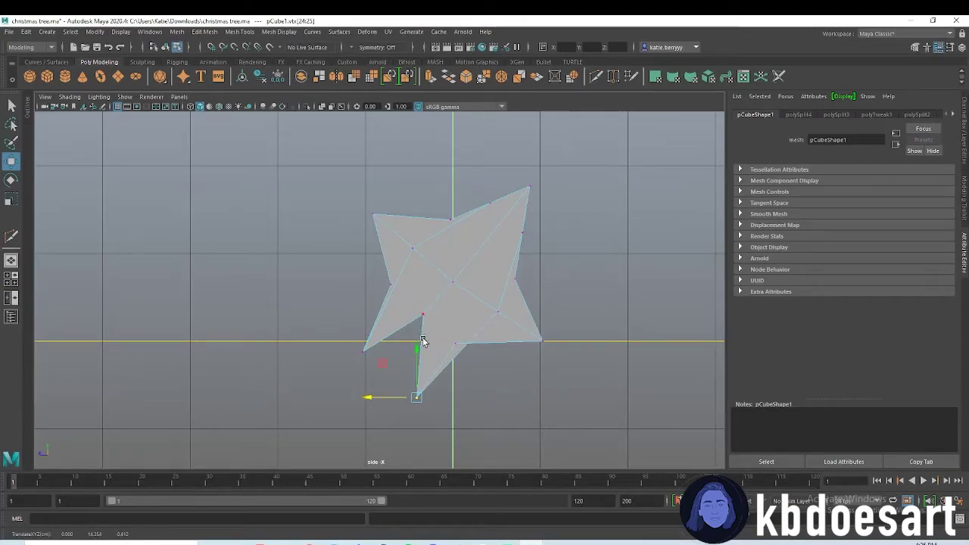
left_click_drag(388, 377, 418, 380)
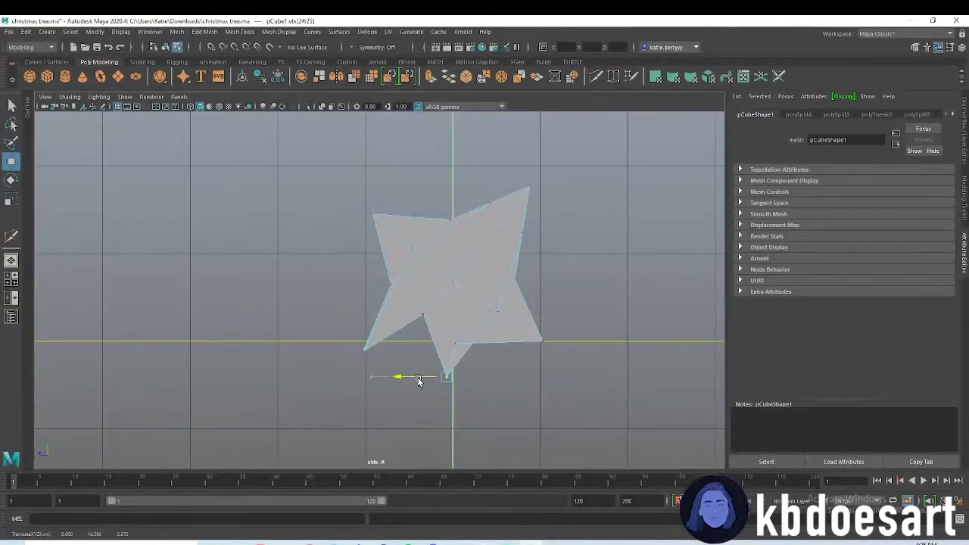
Shift the inner corner vertices beside the two lower star points to even out the notches between points.
left_click_drag(433, 347, 469, 348)
left_click_drag(486, 299, 485, 290)
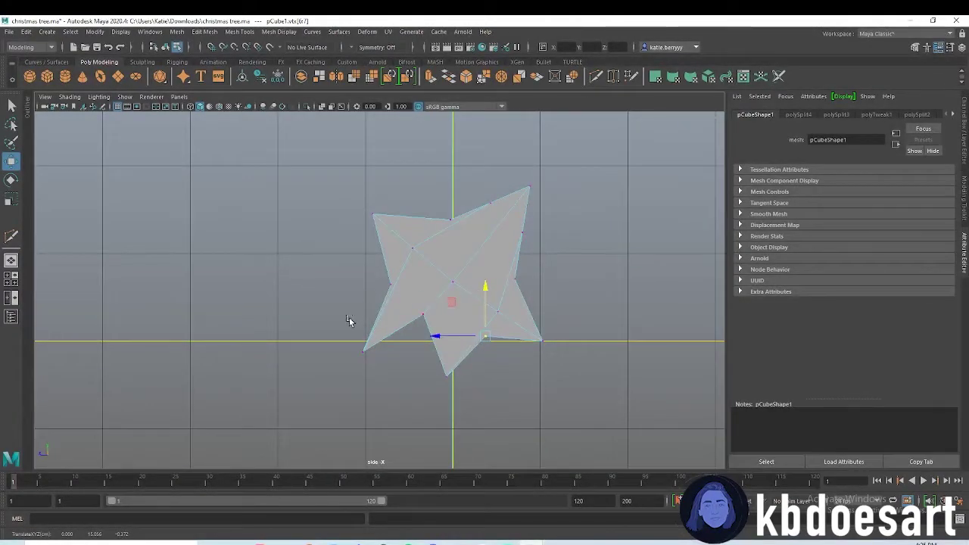
left_click_drag(383, 278, 395, 292)
left_click_drag(392, 254, 391, 224)
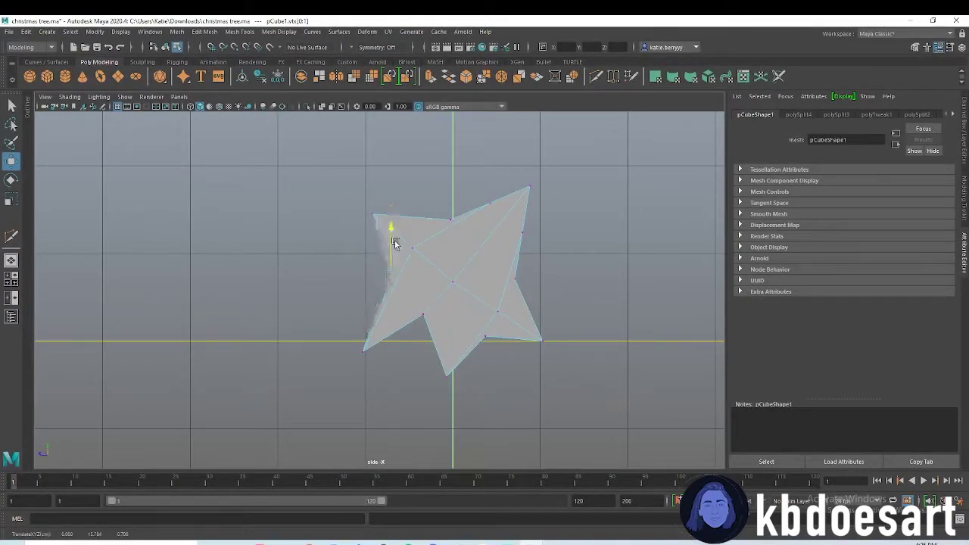
Reposition the tips of the left and bottom star points to balance the five-pointed outline.
left_click_drag(375, 359, 361, 346)
left_click_drag(363, 309, 352, 273)
left_click_drag(342, 315, 319, 315)
left_click_drag(345, 274, 386, 233)
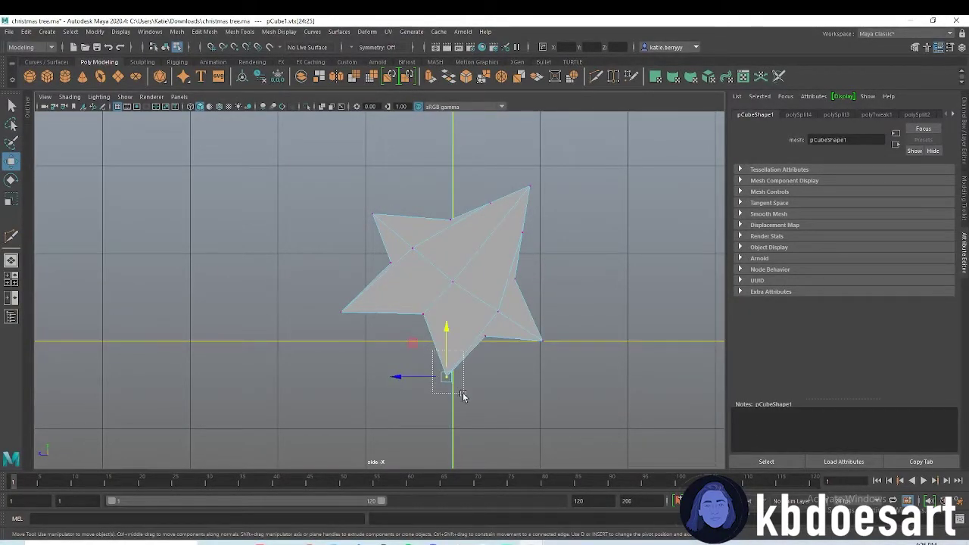
left_click(434, 352)
left_click_drag(434, 353, 418, 375)
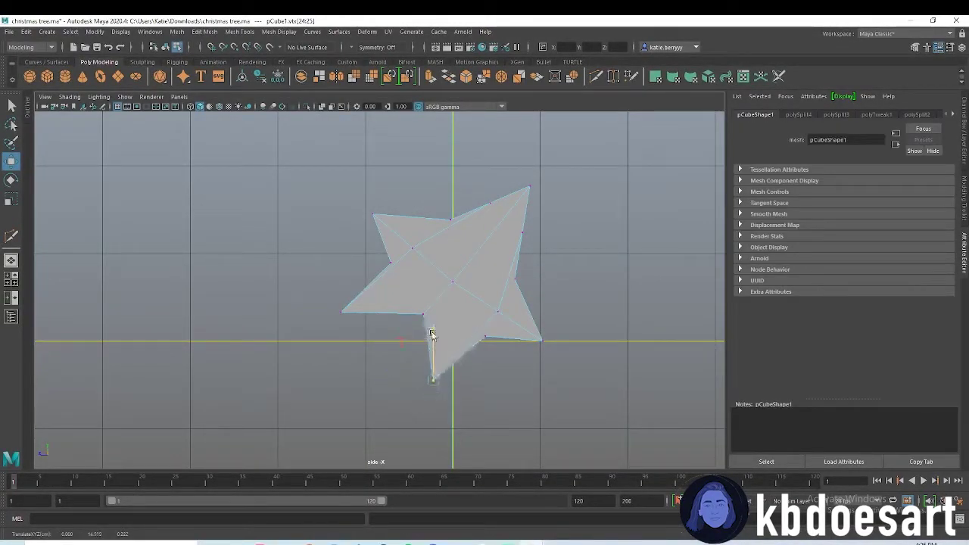
left_click_drag(431, 333, 436, 342)
Return the star to object mode and rotate it so that one point stands straight up.
right_click_drag(437, 335, 529, 253)
key("e")
mouse_move(489, 292)
left_mouse_down()
mouse_move(491, 262)
mouse_move(497, 281)
left_mouse_up()
Assign the existing aiStandardSurface4 material to the star.
right_click(461, 227)
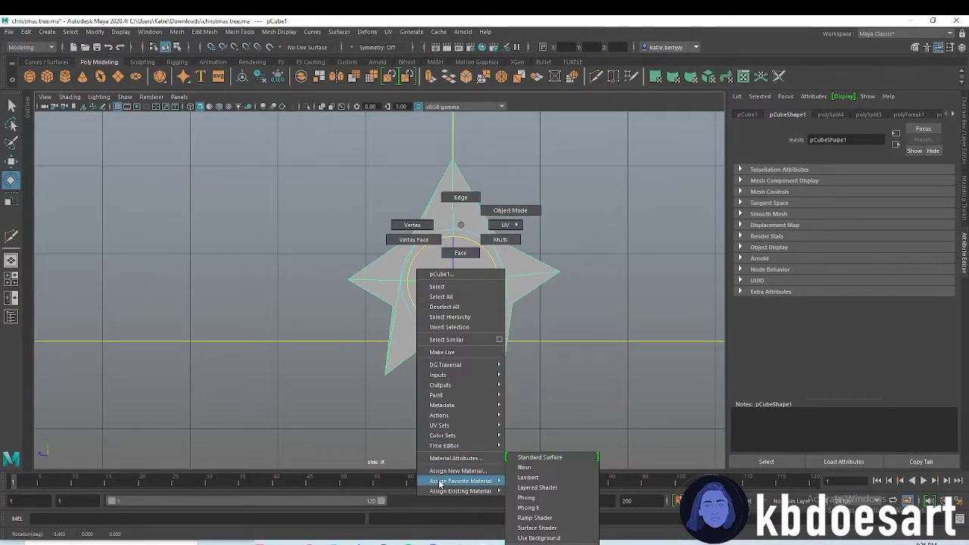
mouse_move(457, 491)
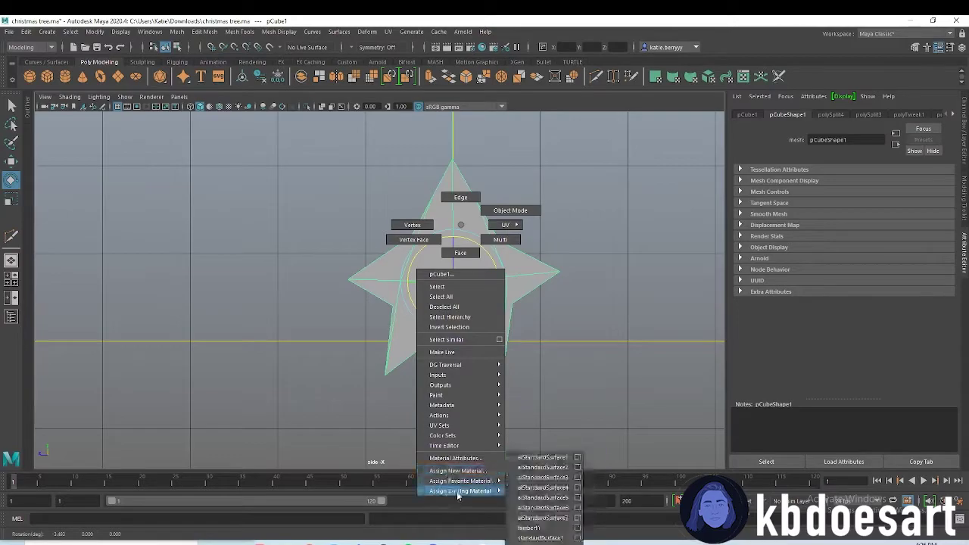
left_click(556, 488)
scroll(372, 312, "down", 5)
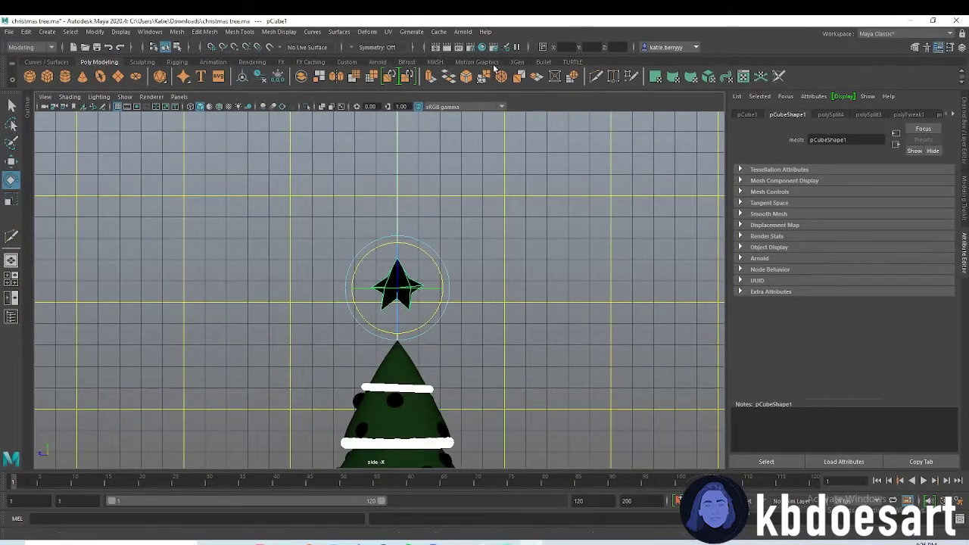
Open the Arnold render view and reopen it to refresh the render.
left_click(460, 32)
left_click(473, 42)
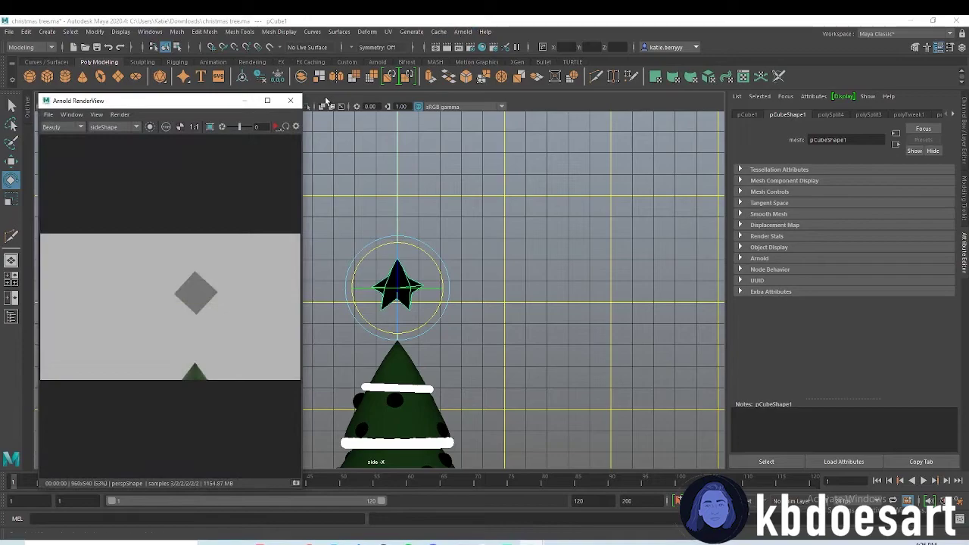
left_click(297, 100)
left_click(461, 32)
left_click(475, 44)
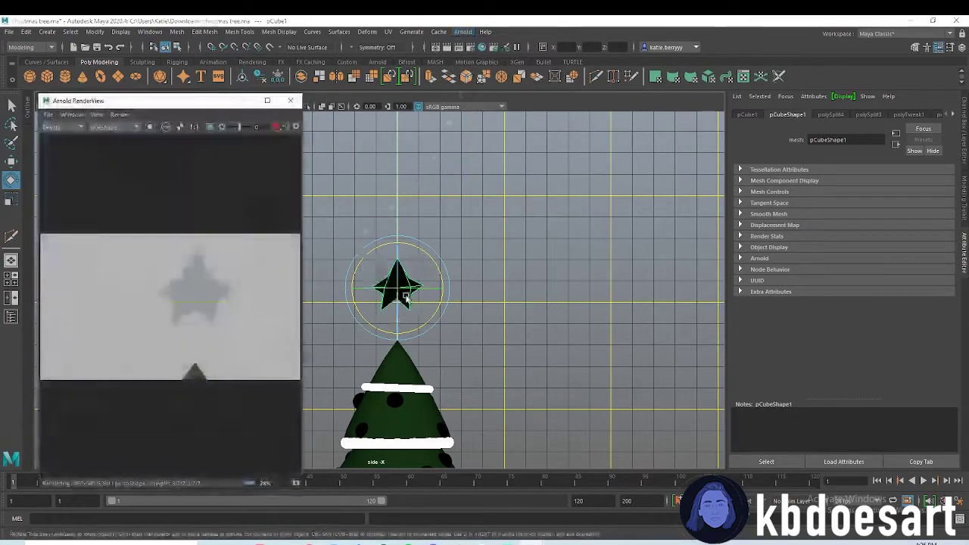
Switch to the perspective view and assign the existing aiStandardSurface1 material to the star.
key("space")
key("space")
key("space")
right_click_drag(453, 173, 476, 441)
right_click_drag(546, 441, 546, 441)
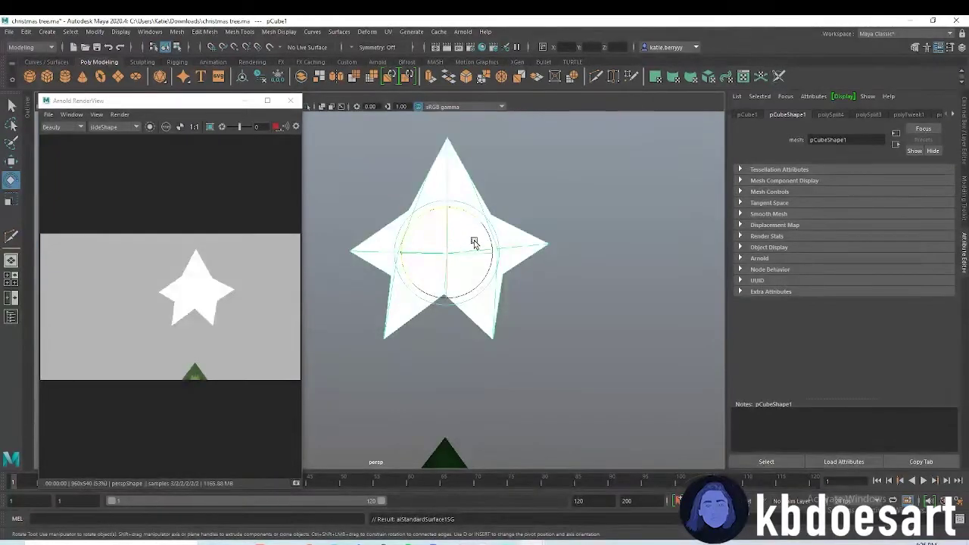
Lower the star vertically until it sits on the tree's tip.
right_click_drag(492, 241, 334, 243, "alt")
left_click_drag(333, 241, 492, 279, "alt")
middle_click_drag(492, 280, 481, 230, "alt")
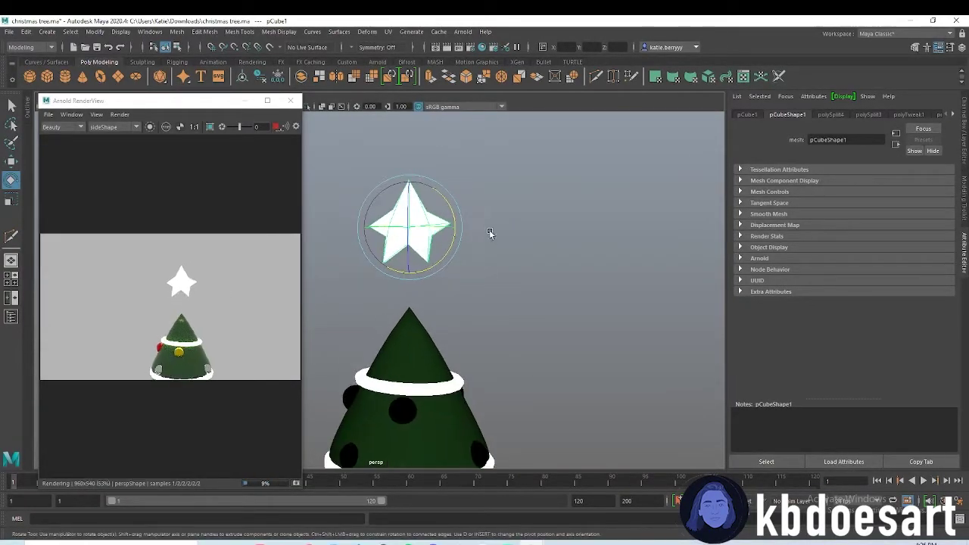
key("w")
left_click_drag(407, 179, 407, 246)
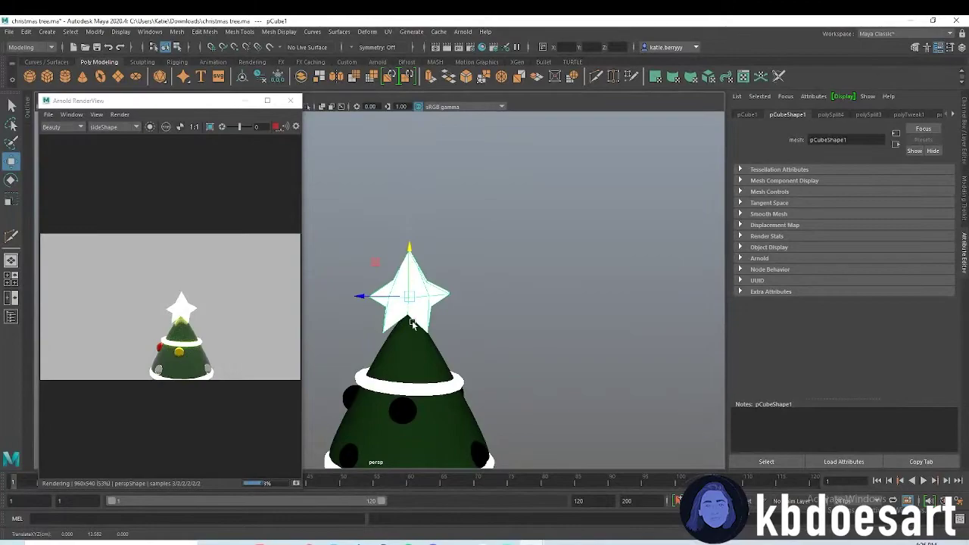
Examine the star in wireframe with and without smooth preview, ending unsmoothed in shaded display.
left_click_drag(413, 324, 429, 312, "alt")
key("4")
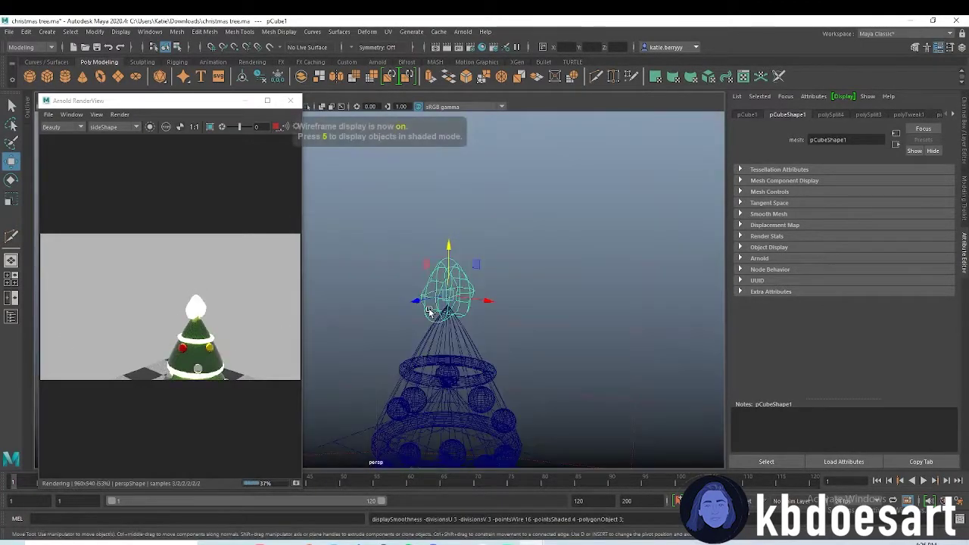
key("1")
key("3")
key("1")
right_click_drag(454, 261, 487, 247)
scroll(535, 294, "up", 4)
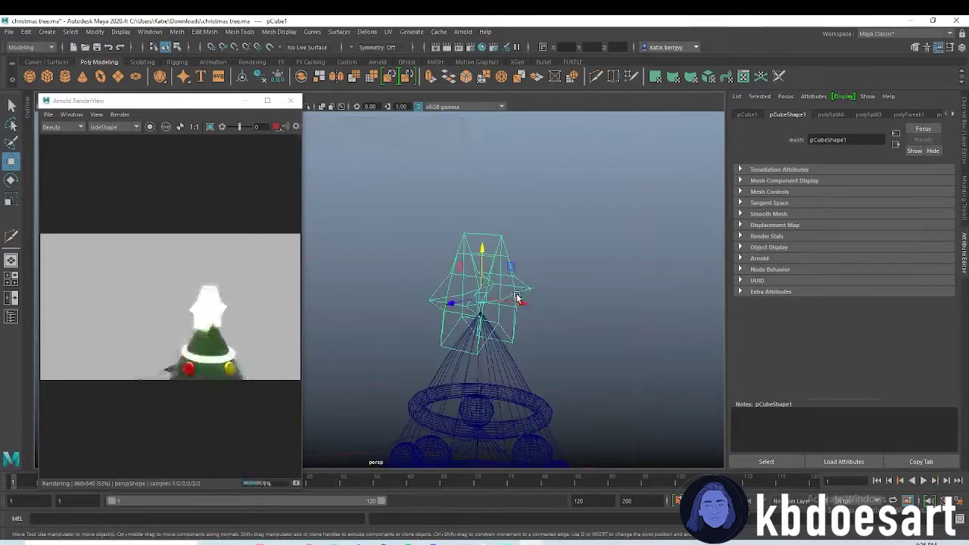
key("5")
Bevel all of the star's edges with a fraction of 0.5 and turn on its smooth preview.
right_click(491, 238)
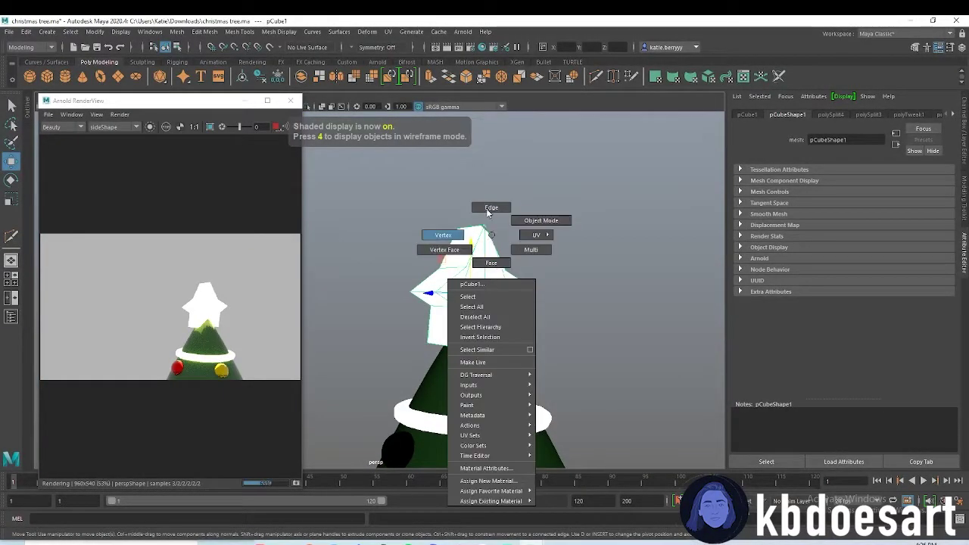
left_click(488, 212)
left_click_drag(389, 162, 575, 342)
key("ctrl+b")
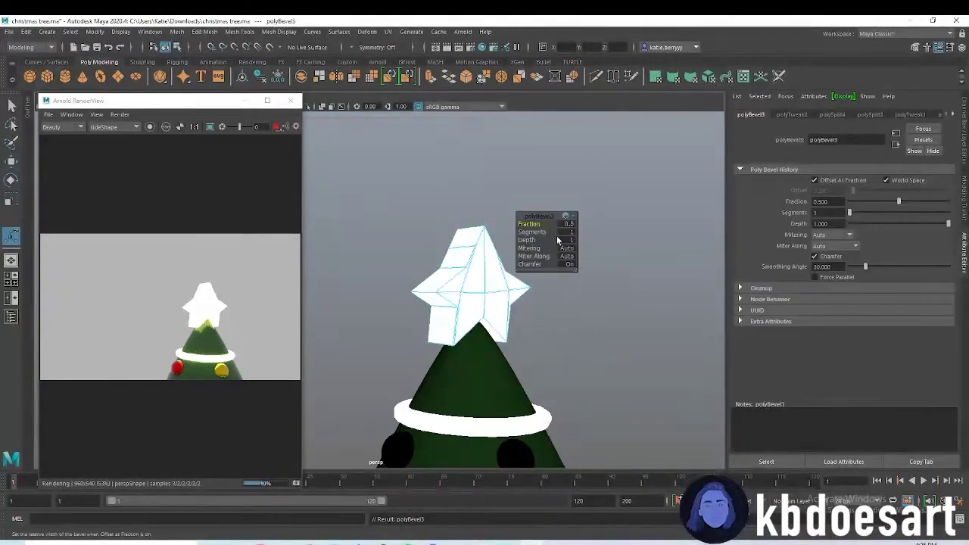
key("3")
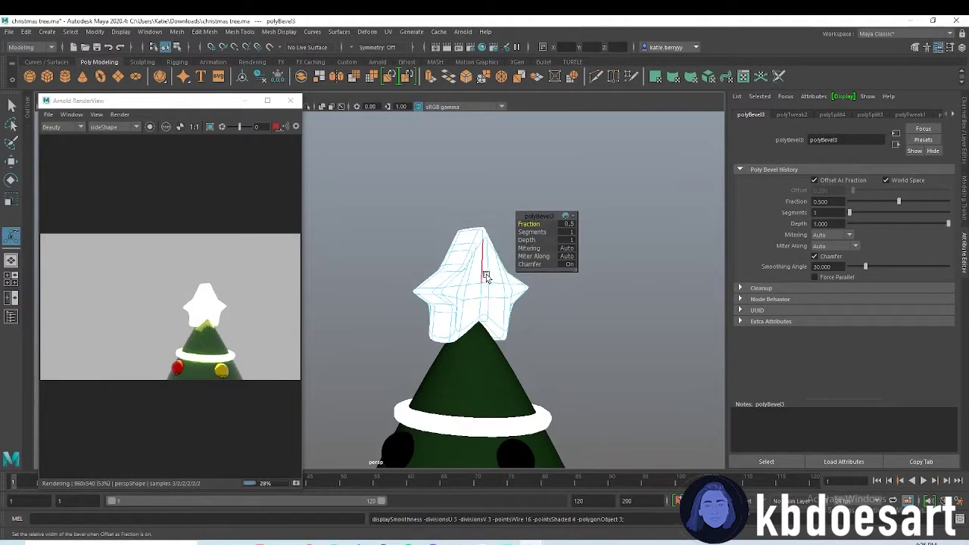
Assign a new aiStandardSurface material to the star and give it a golden yellow base colour.
left_click_drag(521, 337, 447, 333, "alt")
right_click(414, 278)
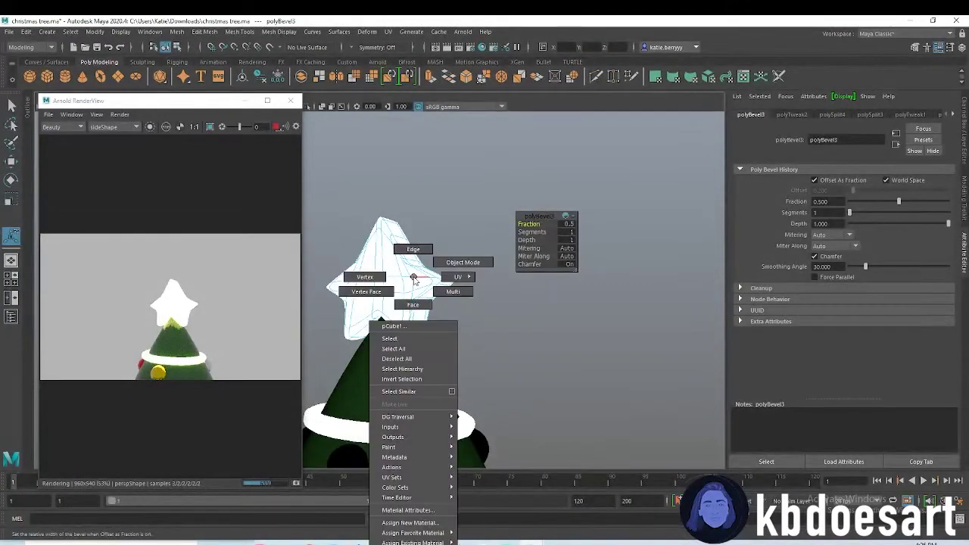
right_click_drag(450, 512, 413, 522)
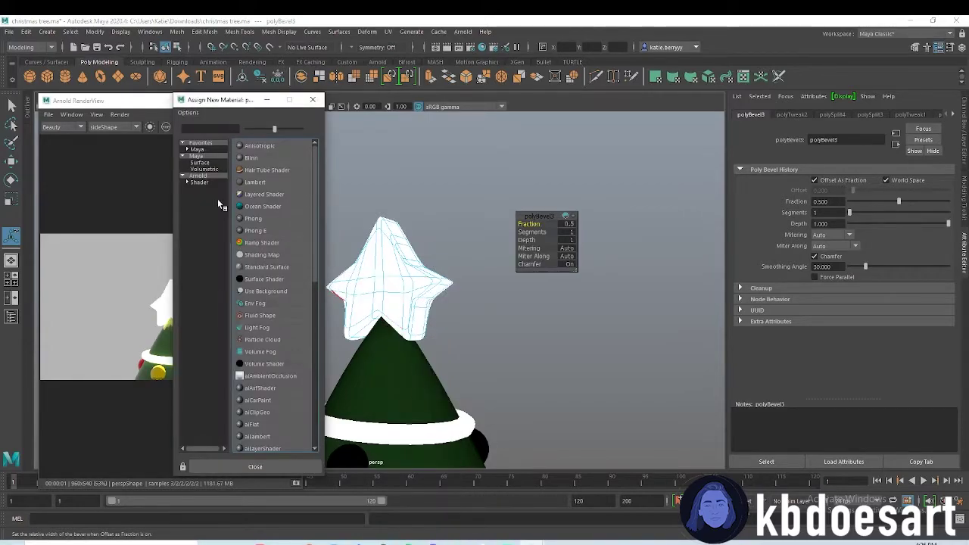
left_click(282, 316)
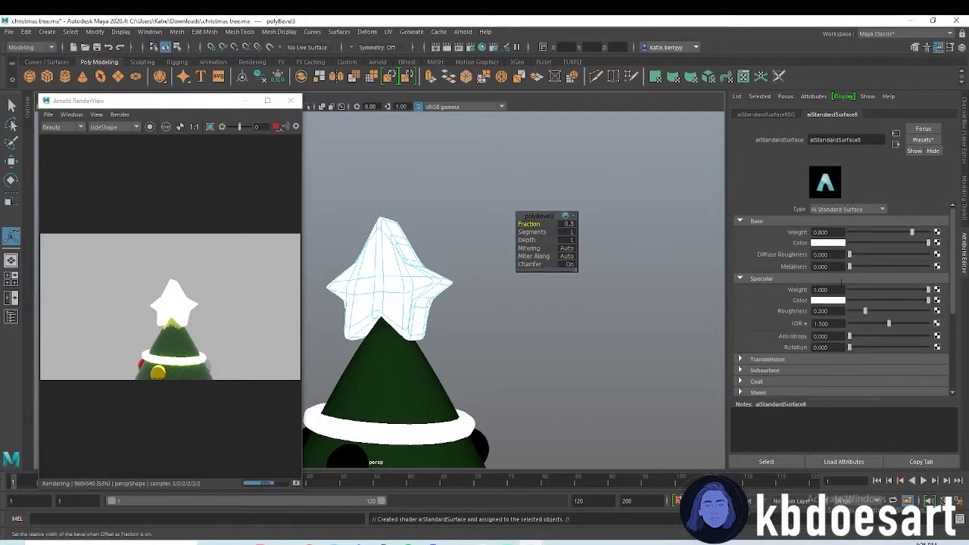
left_click(841, 243)
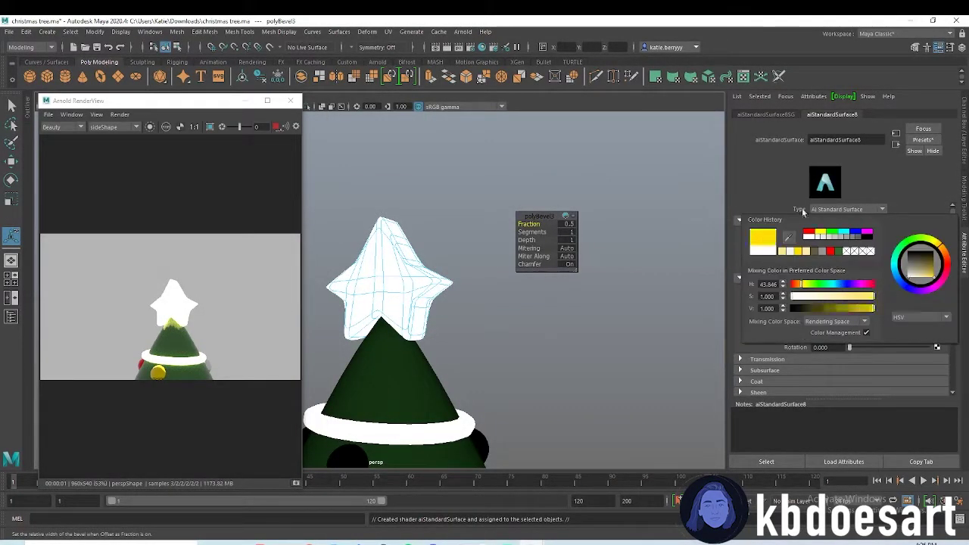
left_click(861, 297)
Return the star to object mode and assign the yellow aiStandardSurface8 material to the whole object.
left_click_drag(628, 303, 656, 302, "alt")
scroll(822, 322, "down", 4)
scroll(819, 315, "up", 4)
right_click_drag(424, 267, 450, 254)
right_click_drag(400, 271, 399, 541)
right_click_drag(519, 536, 501, 519)
Adjust the star topper's size with the Scale tool while viewing the whole tree.
left_click_drag(452, 311, 530, 240, "alt")
scroll(446, 287, "down", 4)
right_click_drag(445, 286, 452, 227, "alt")
key("w")
key("r")
left_click_drag(424, 228, 430, 219)
middle_click_drag(547, 302, 575, 270, "alt")
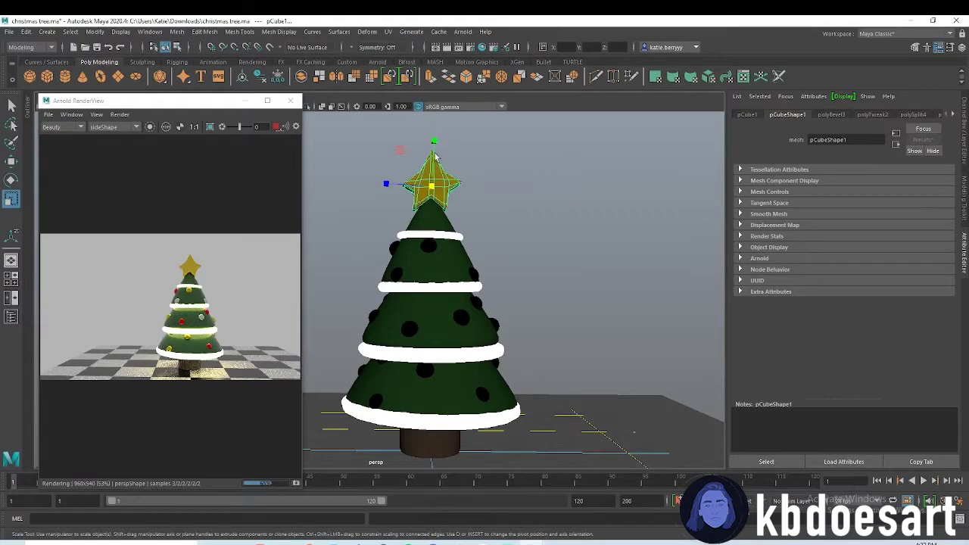
Delete the construction history and set the star material's metalness to 0.578.
left_click(26, 32)
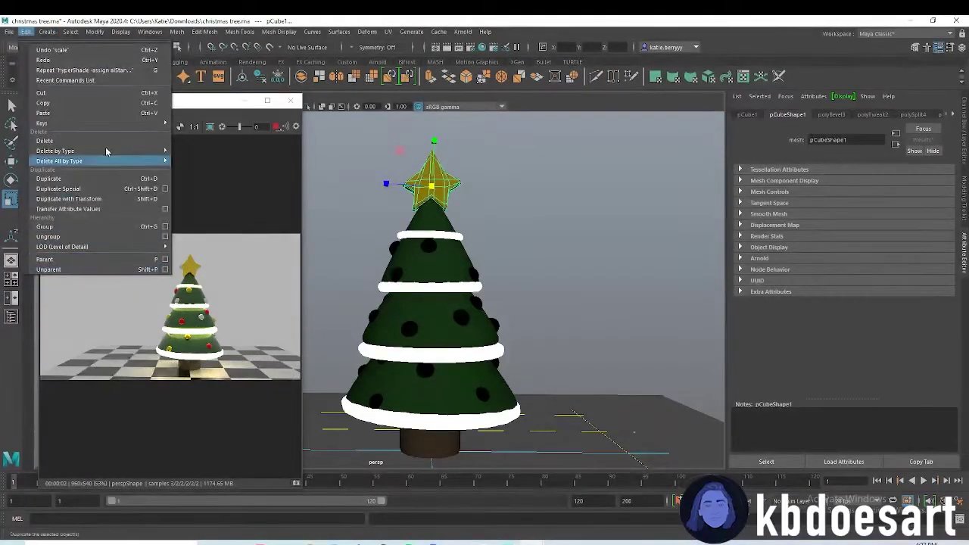
left_click(205, 161)
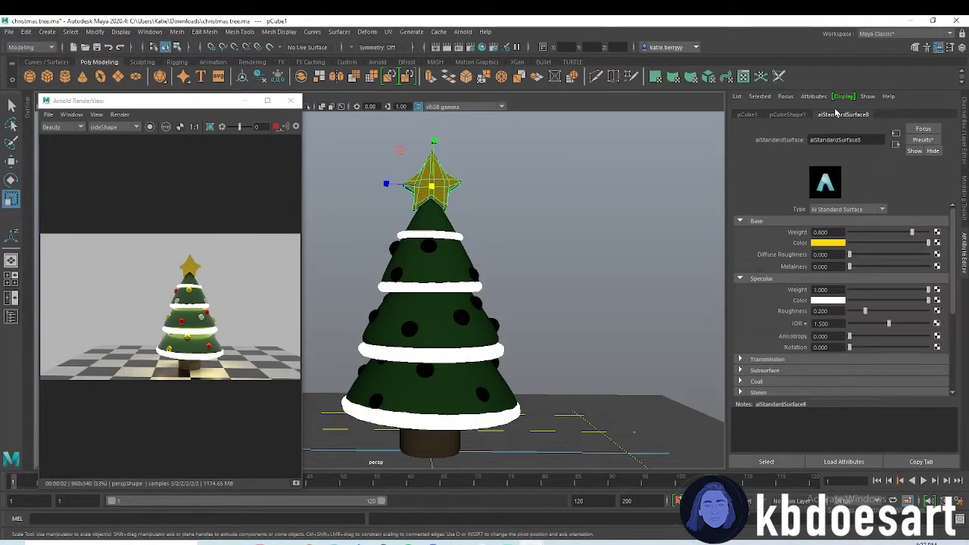
left_click(892, 267)
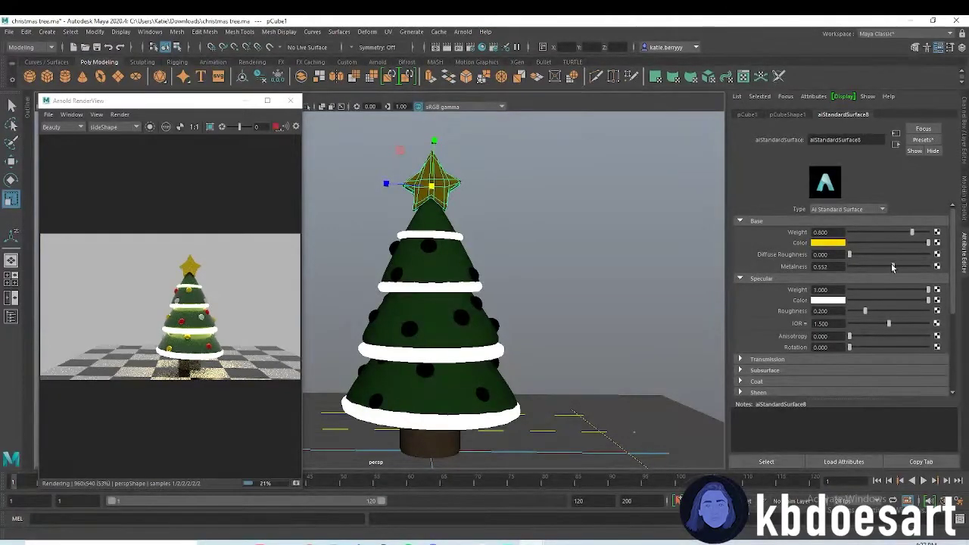
left_click_drag(893, 265, 894, 266)
Widen the Arnold render view and frame the whole tree with the checkered floor in it.
middle_click_drag(316, 251, 314, 237, "alt")
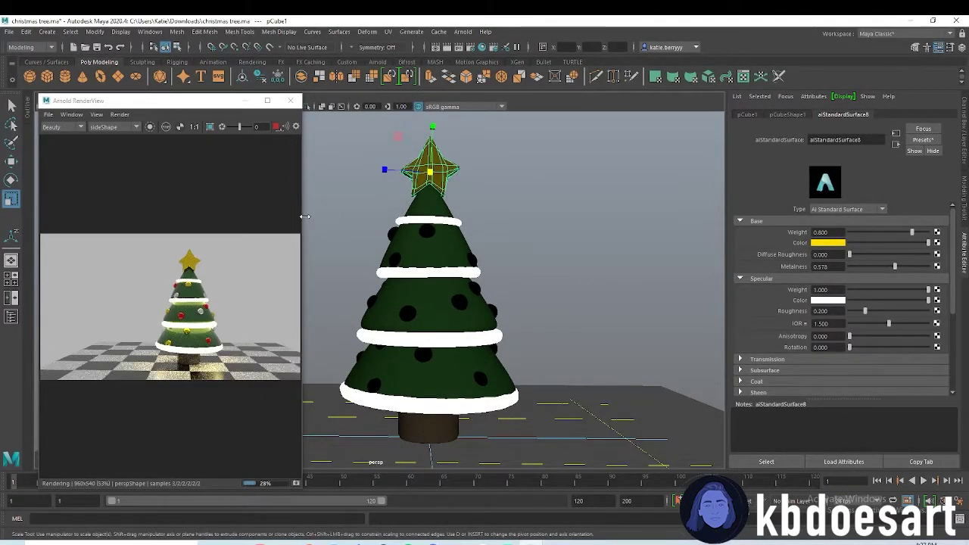
left_click_drag(304, 217, 432, 223)
scroll(348, 276, "down", 1)
scroll(283, 280, "up", 5)
middle_click_drag(292, 350, 279, 306, "alt")
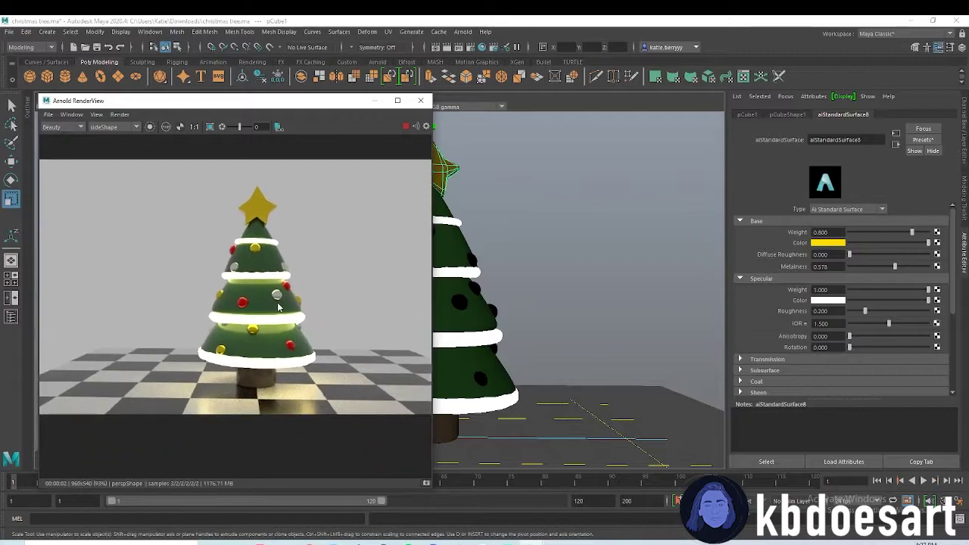
middle_click_drag(495, 283, 634, 268, "alt")
left_click(645, 243)
scroll(633, 297, "down", 2)
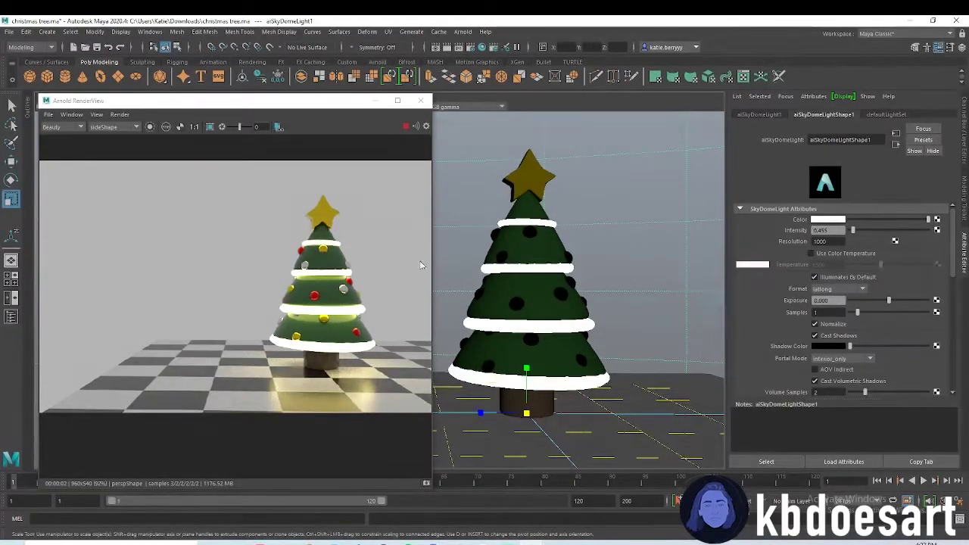
Select the four glowing garland rings on the tree and hide them.
left_click(520, 224)
left_click(545, 267)
left_click(560, 326)
left_click(569, 382)
key("ctrl+h")
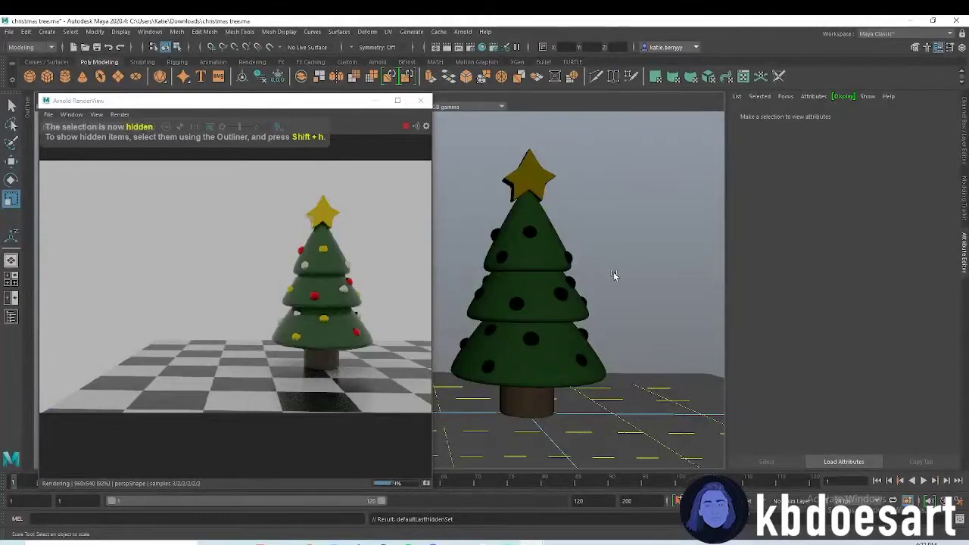
Set the sky dome light's intensity to 1.000.
middle_click_drag(545, 264, 509, 282, "alt")
left_click(613, 239)
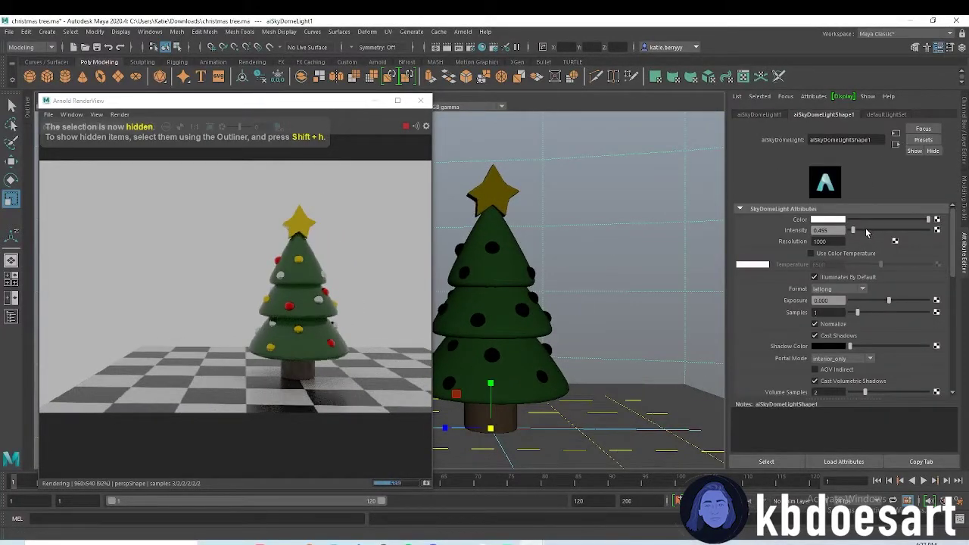
left_click_drag(866, 232, 857, 230)
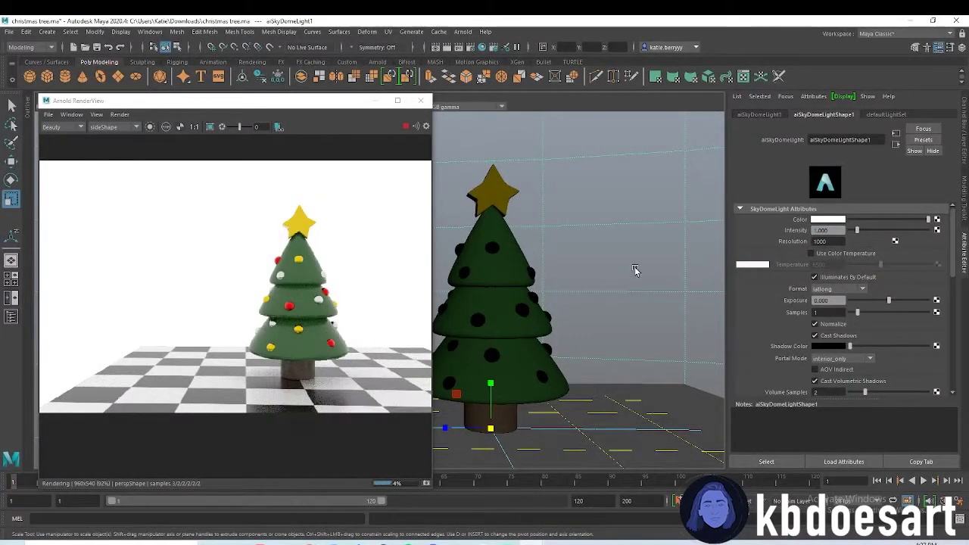
left_click_drag(596, 272, 560, 309, "alt")
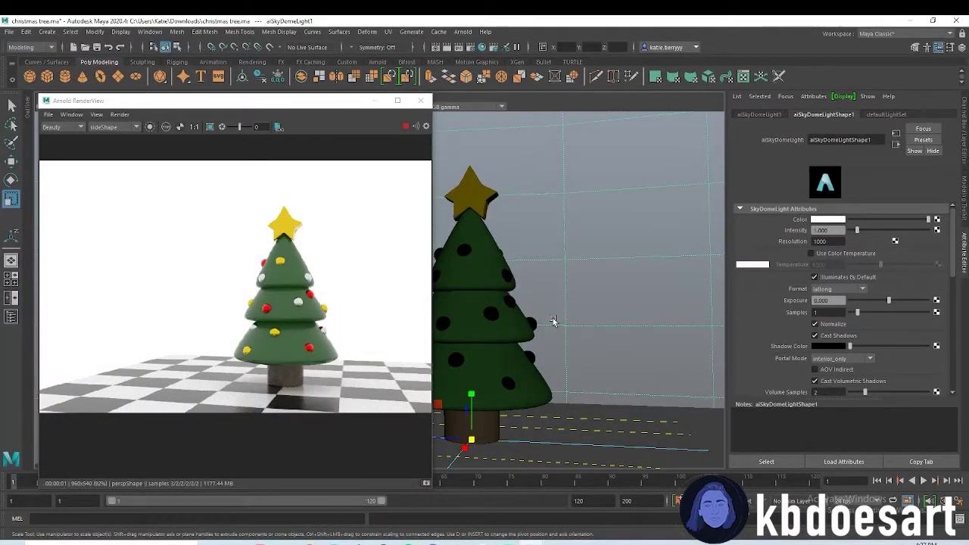